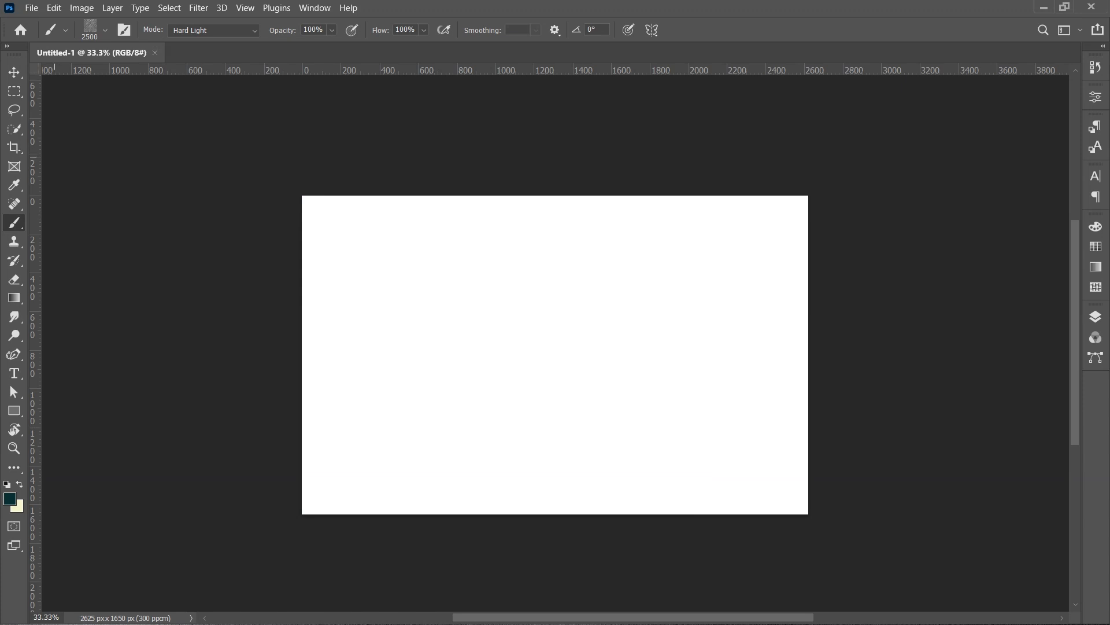
- Stamp the bs.psd vintage corner ornament brush at the canvas's top-left corner
click(105, 33)
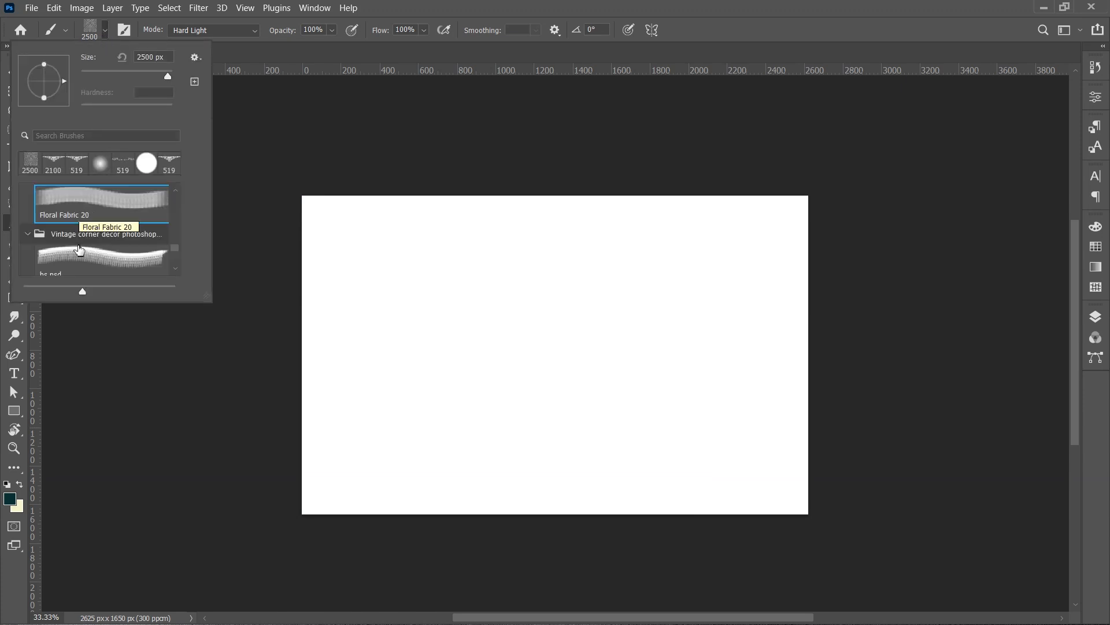
click(82, 256)
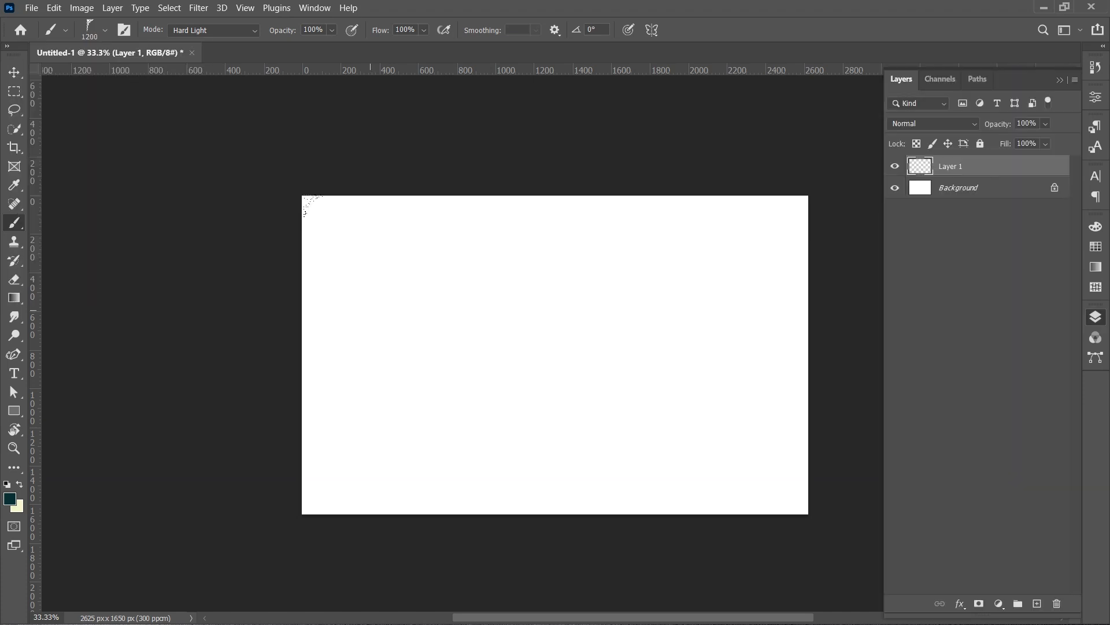
click(307, 204)
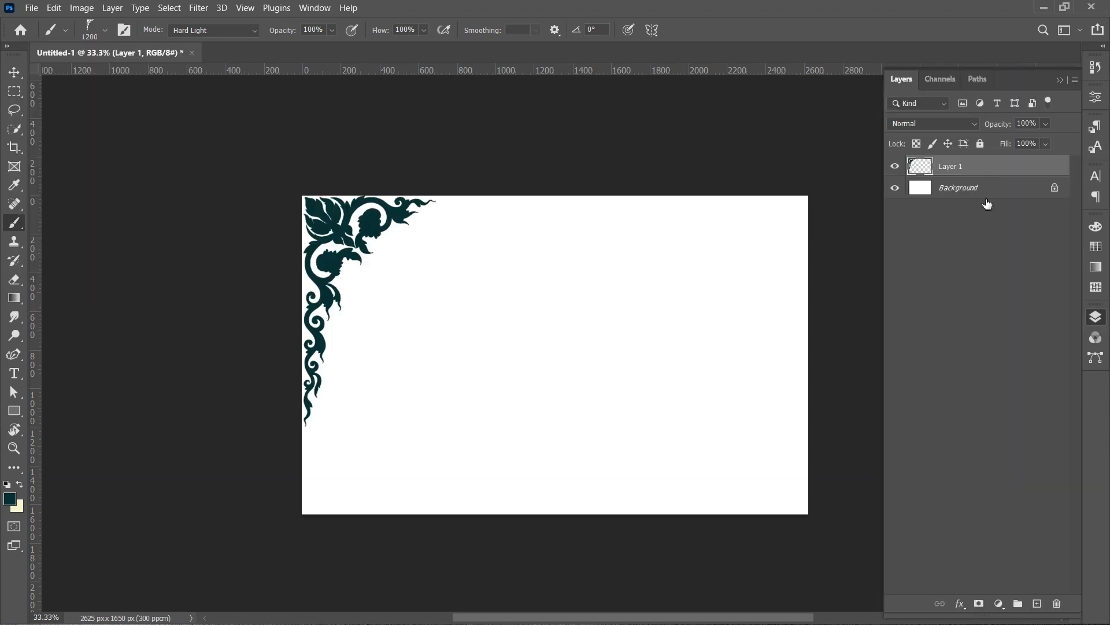
- Add a Gradient Overlay layer style to the ornament layer using the RB Silver Gradient 25 preset
double_click(1034, 172)
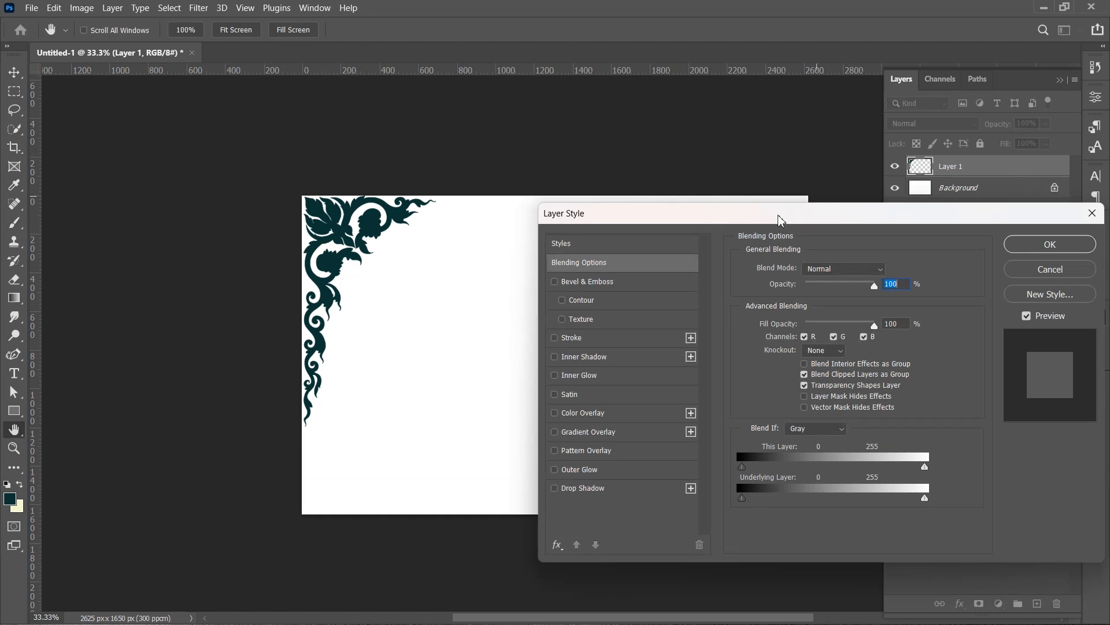
drag(781, 220, 910, 242)
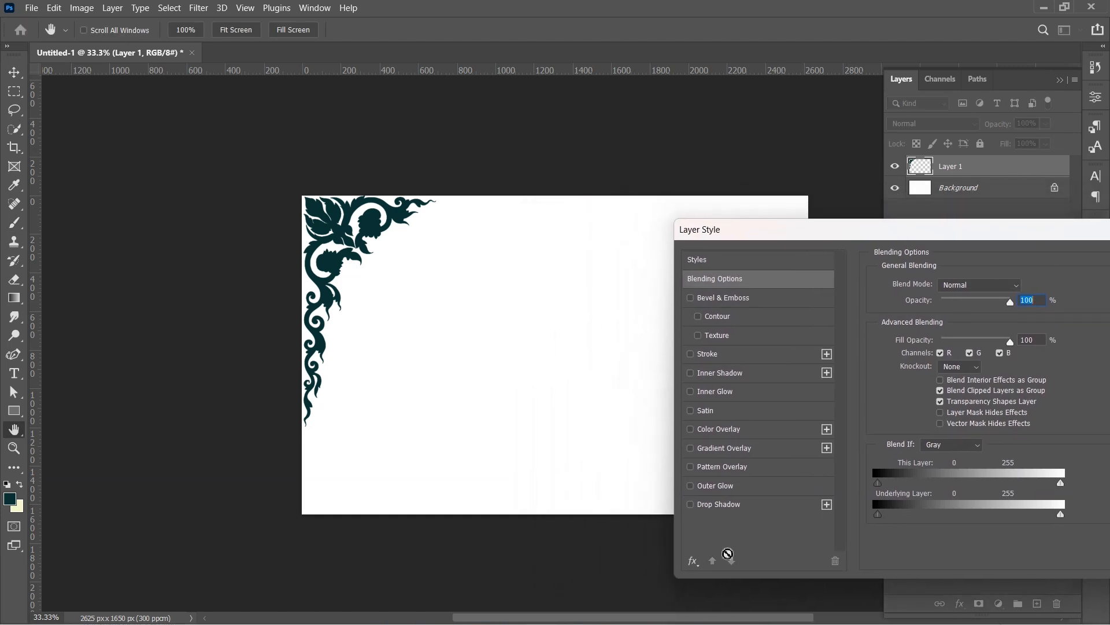
click(721, 450)
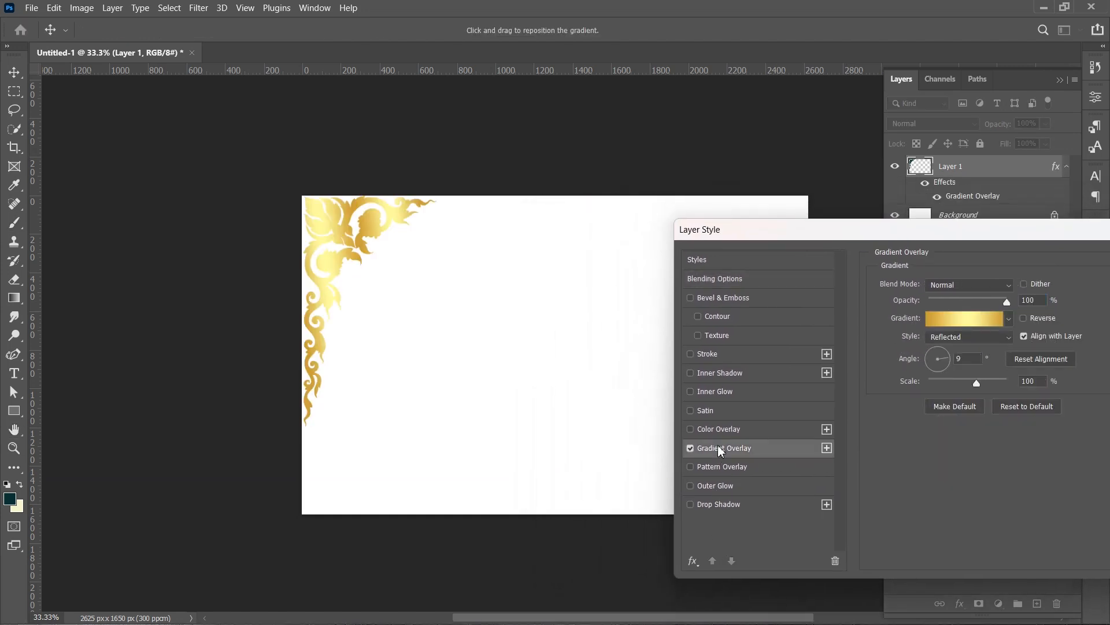
click(949, 318)
scroll(828, 292, down, 5)
click(759, 238)
click(892, 303)
click(916, 301)
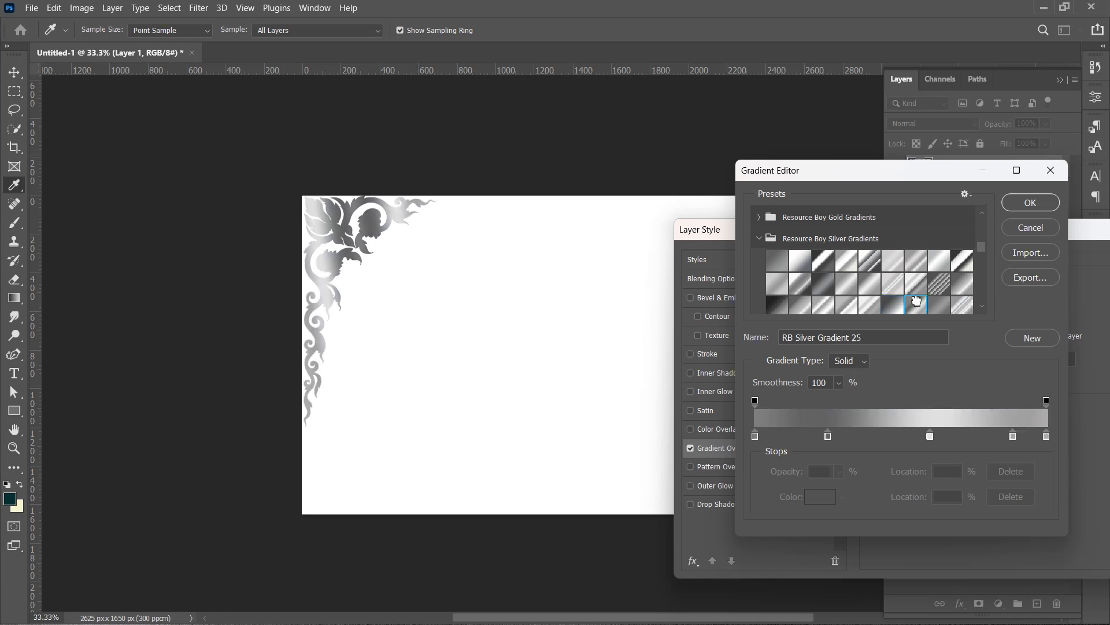
click(1017, 203)
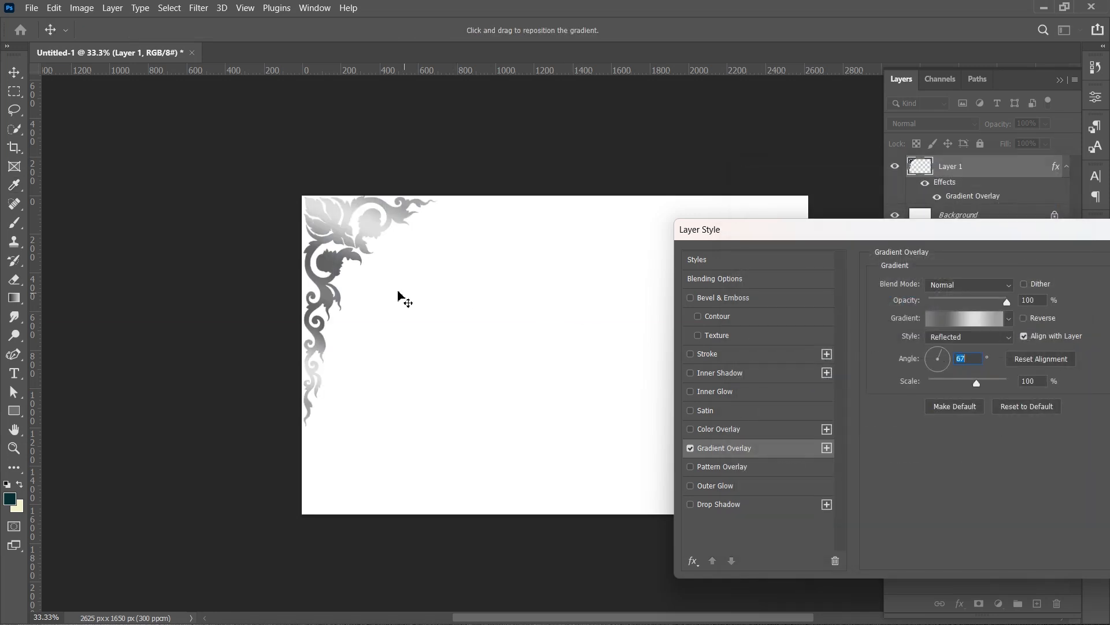
- Reposition the gradient over the ornament, set the overlay style to Linear, and confirm the layer style
drag(398, 295, 400, 320)
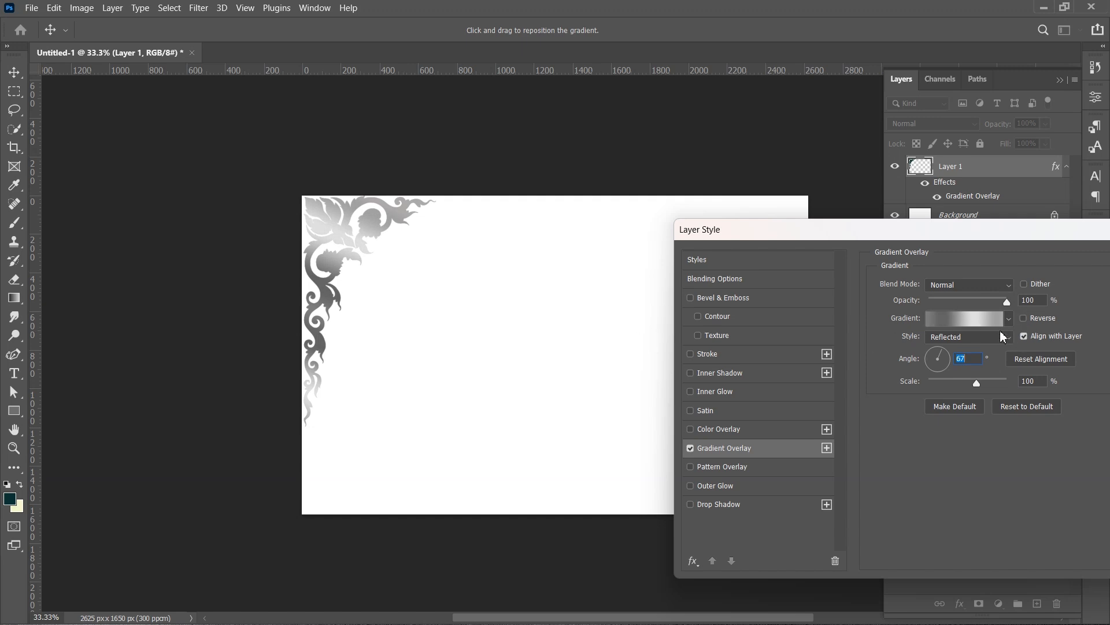
click(1003, 336)
click(957, 356)
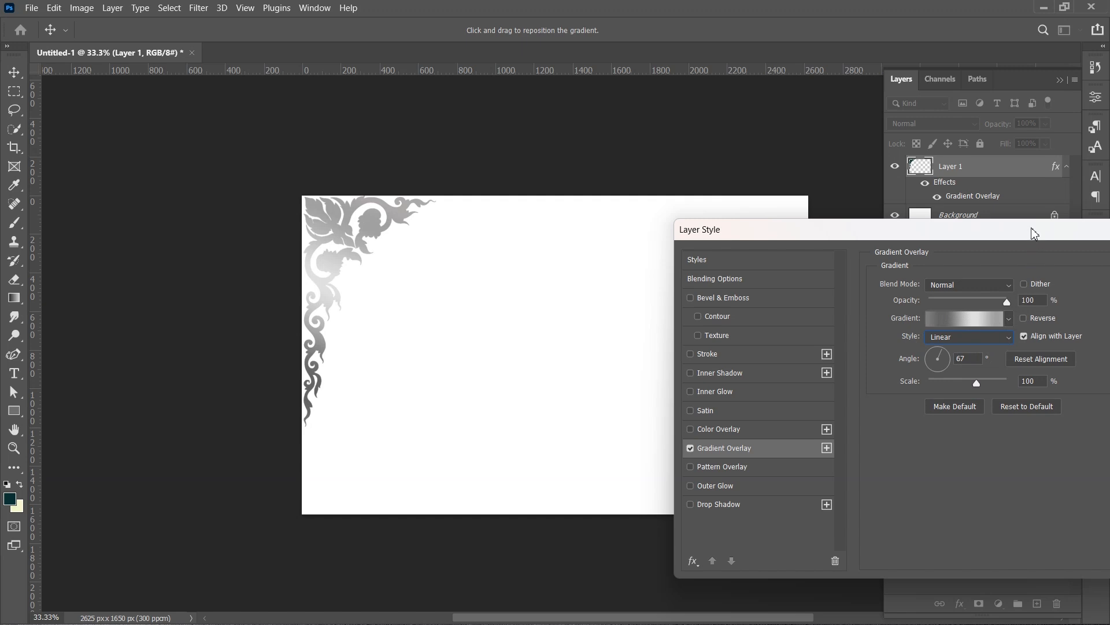
drag(1034, 233, 687, 315)
click(840, 339)
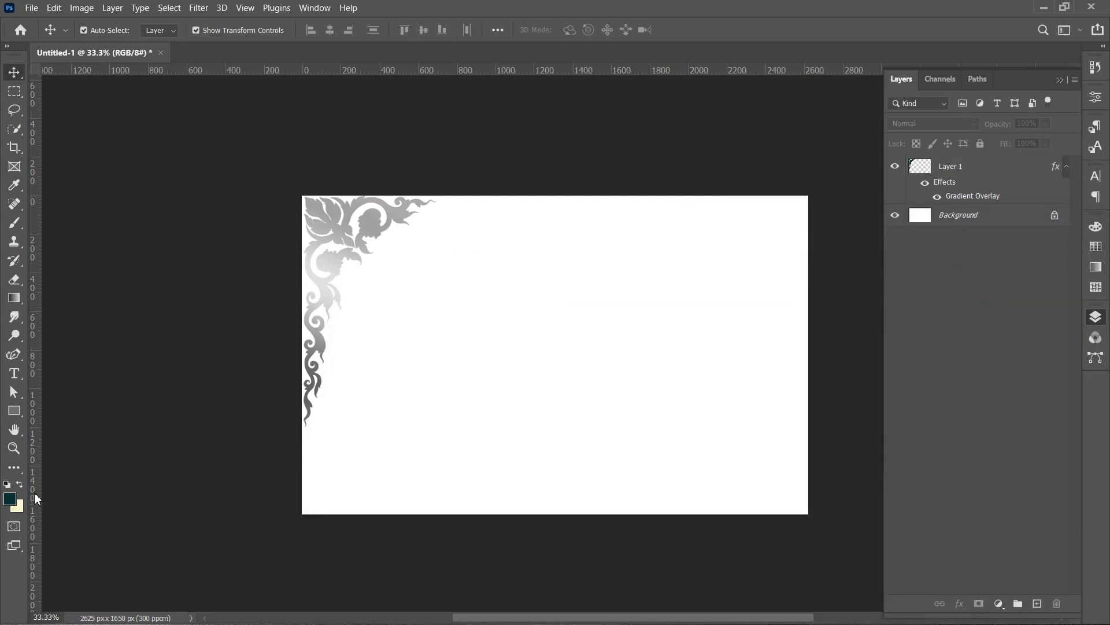
- Draw a rectangle about 2773 × 1749 px covering the canvas and move its layer beneath the ornament layer
key(u)
drag(289, 191, 823, 526)
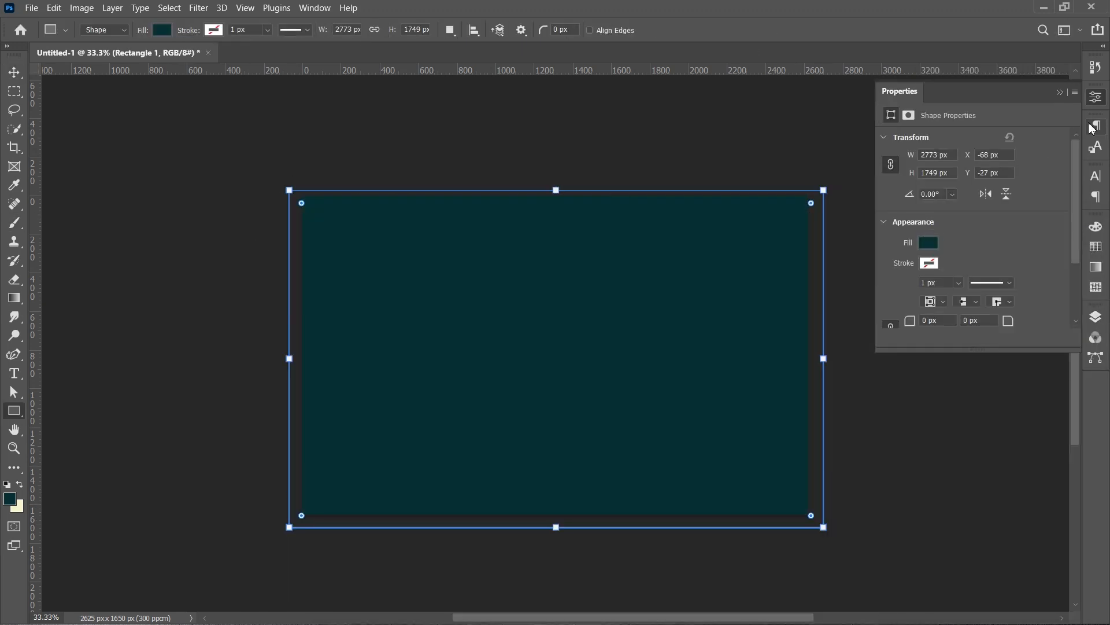
click(1096, 97)
drag(1009, 166, 1011, 215)
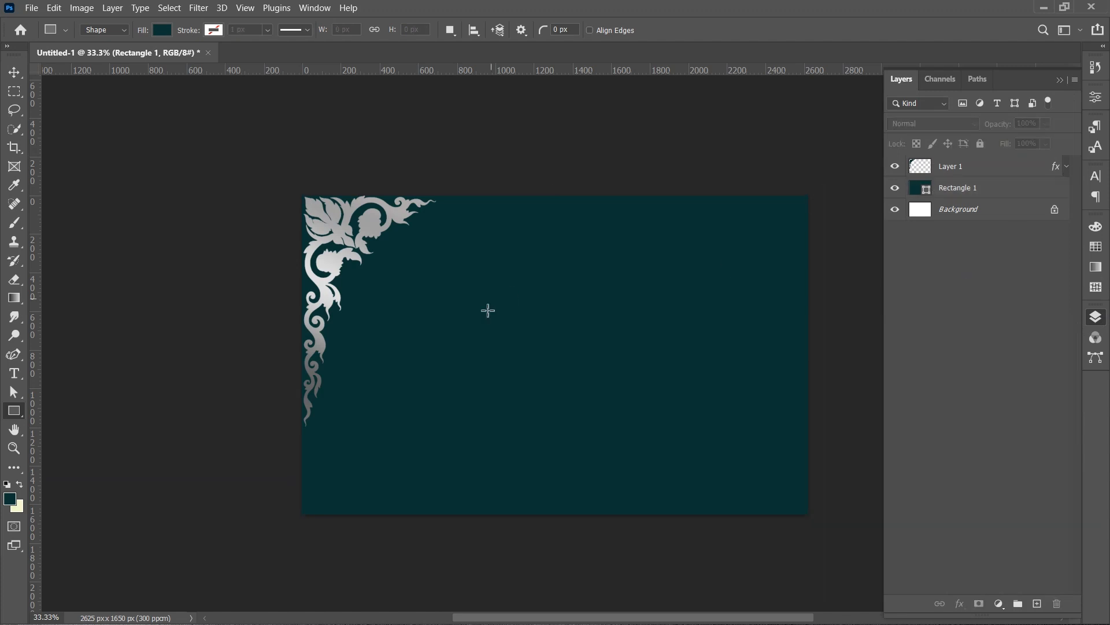
- Align the rectangle to the canvas, centring it both horizontally and vertically
key(v)
click(497, 30)
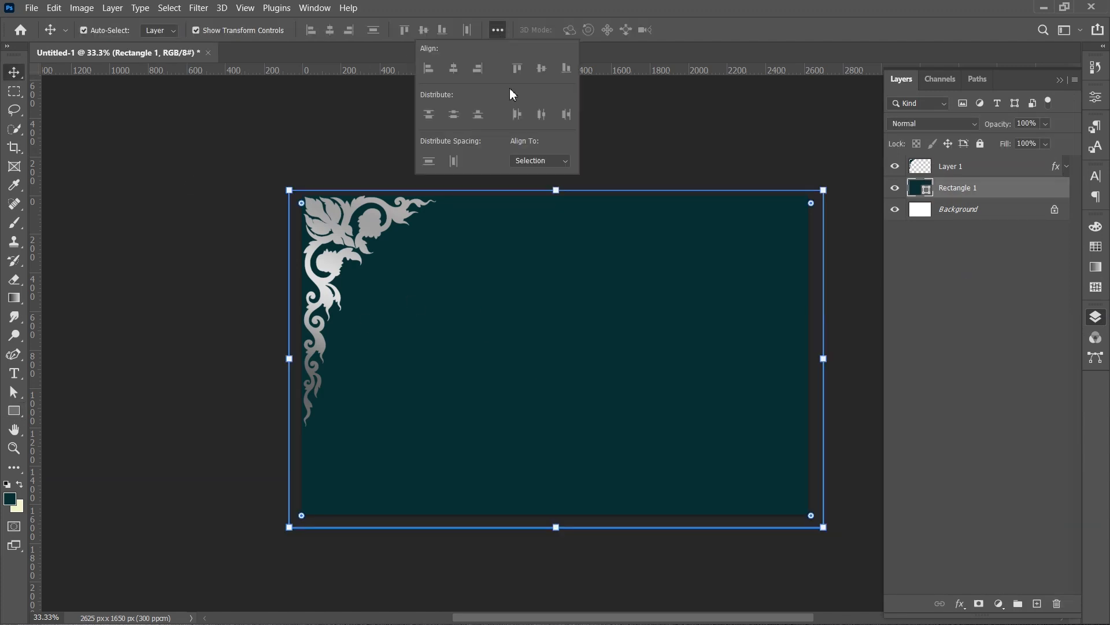
click(518, 159)
click(528, 181)
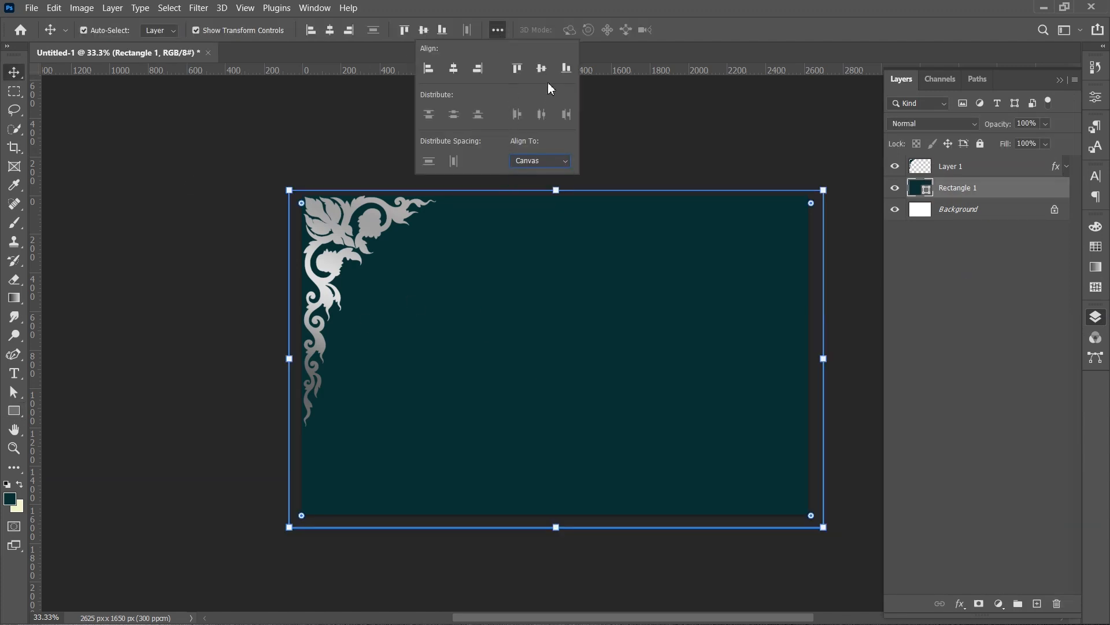
click(541, 69)
click(454, 68)
click(179, 204)
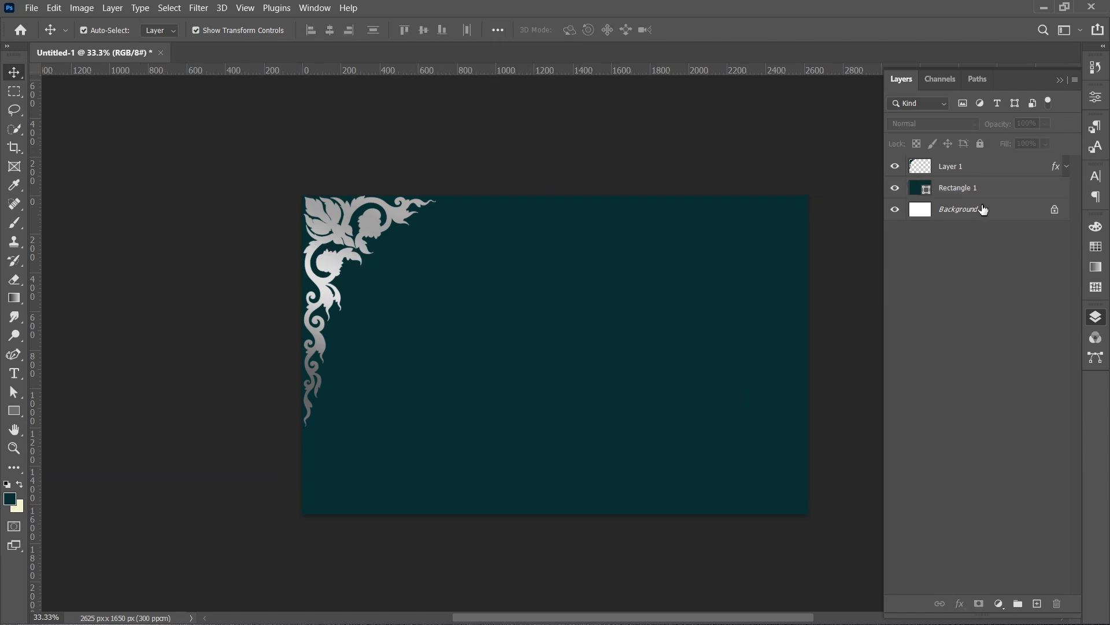
- Change the rectangle's fill colour to a deep burgundy red
double_click(919, 188)
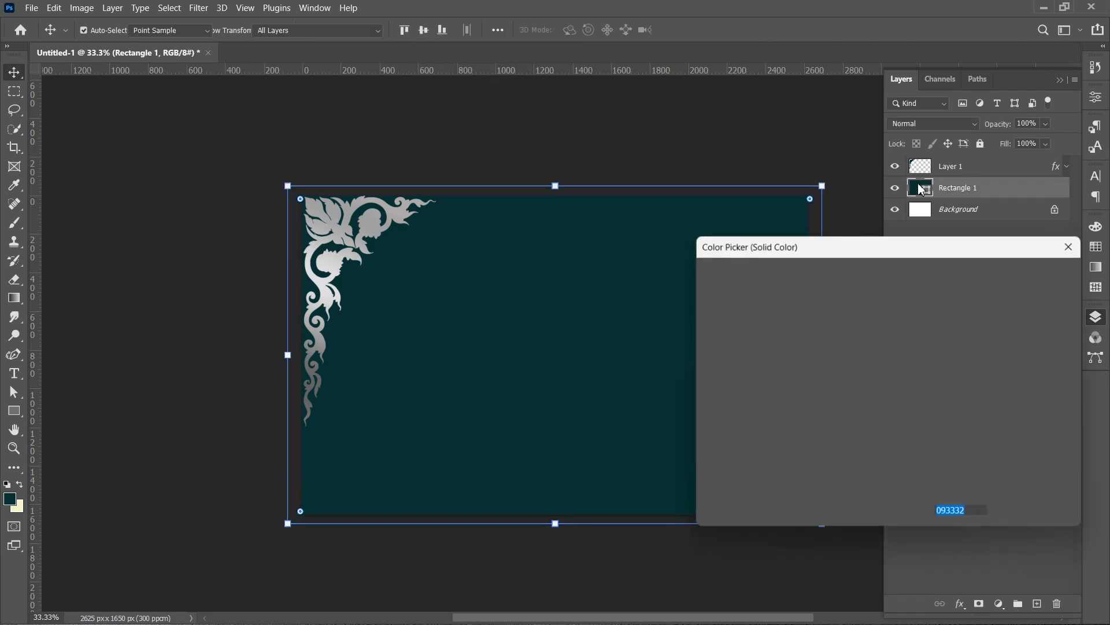
click(888, 401)
drag(903, 350, 903, 292)
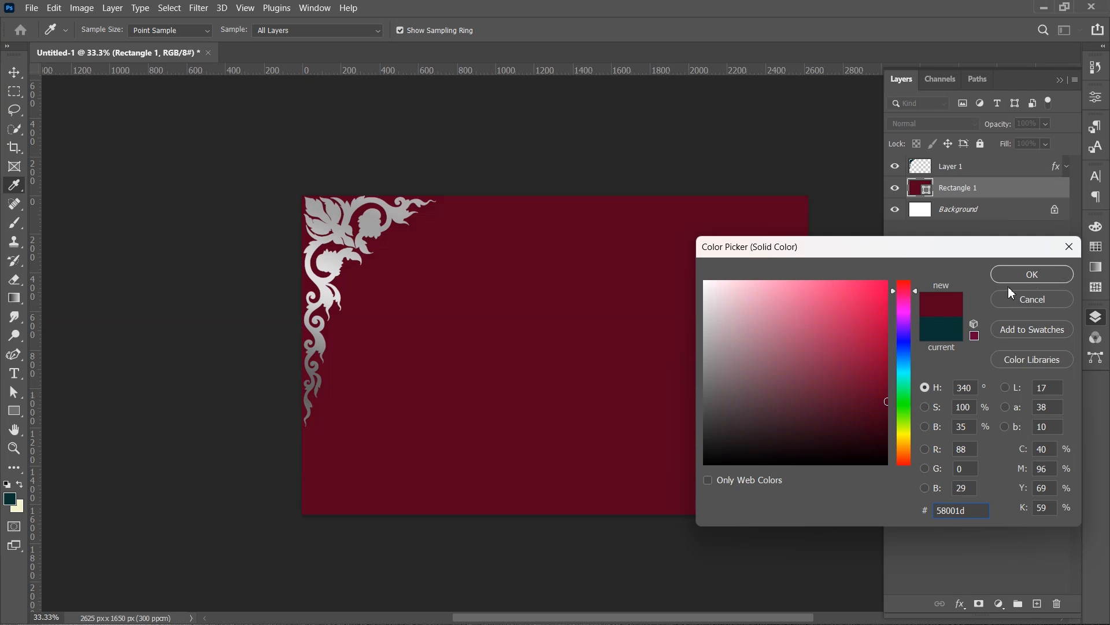
click(874, 392)
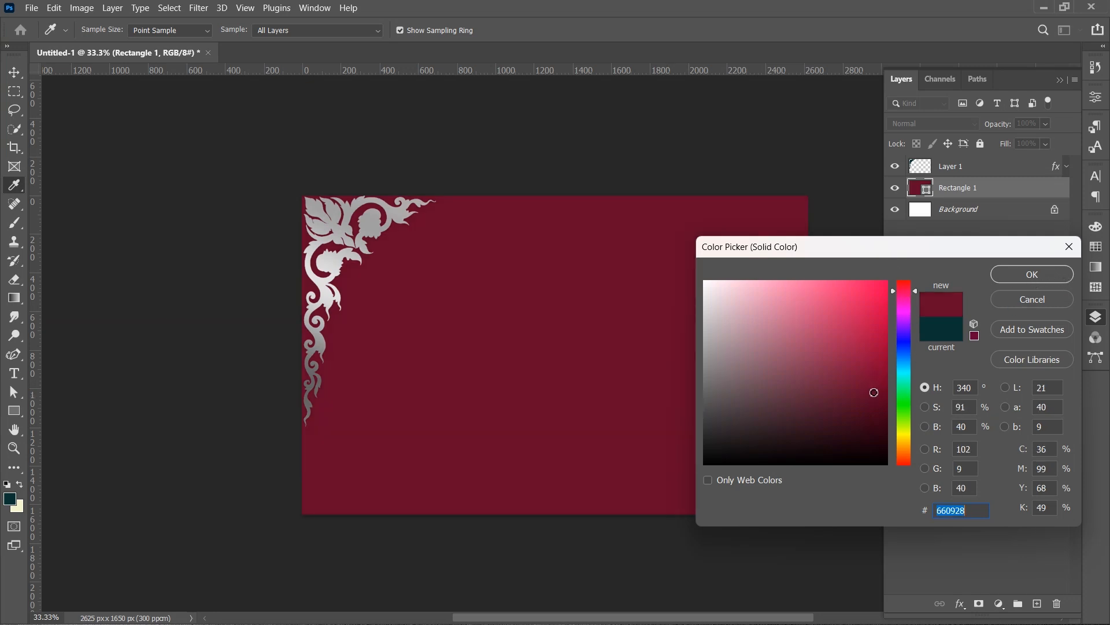
drag(874, 392, 868, 398)
click(1024, 274)
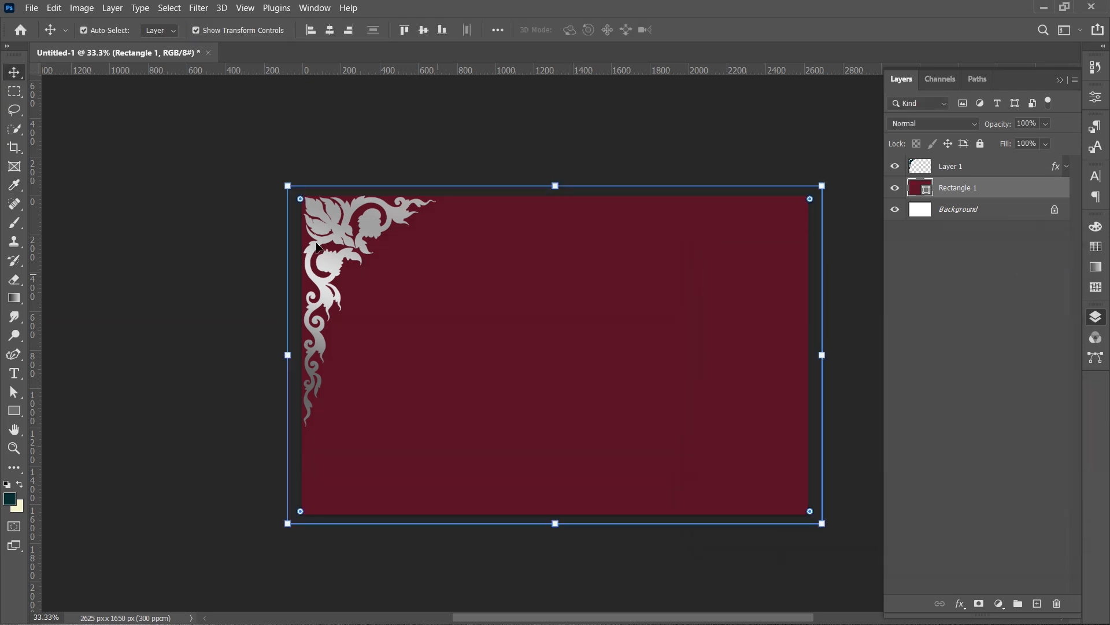
- Lock the rectangle layer
click(183, 176)
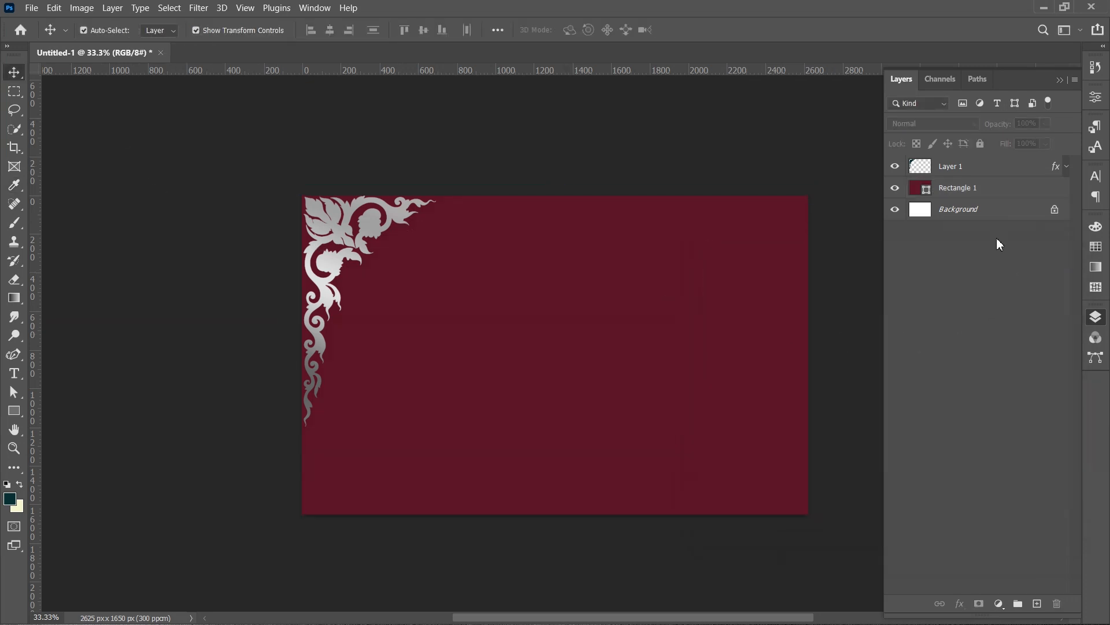
click(1006, 190)
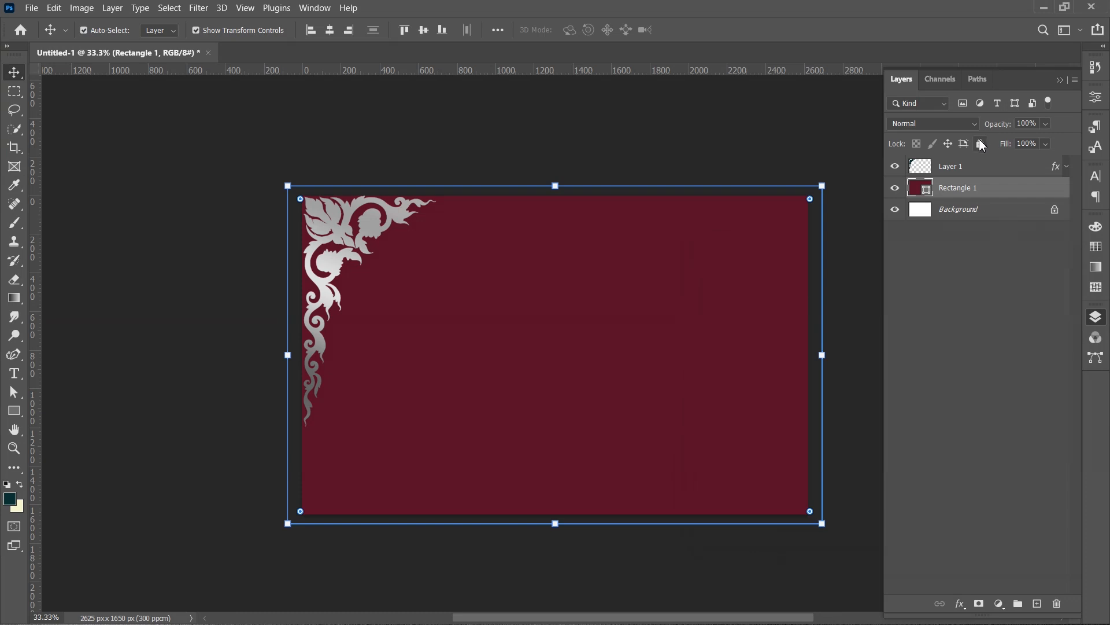
click(981, 145)
- Duplicate the ornament layer, rotate the copy 180° and place it in the bottom-right corner
drag(1009, 168, 1037, 604)
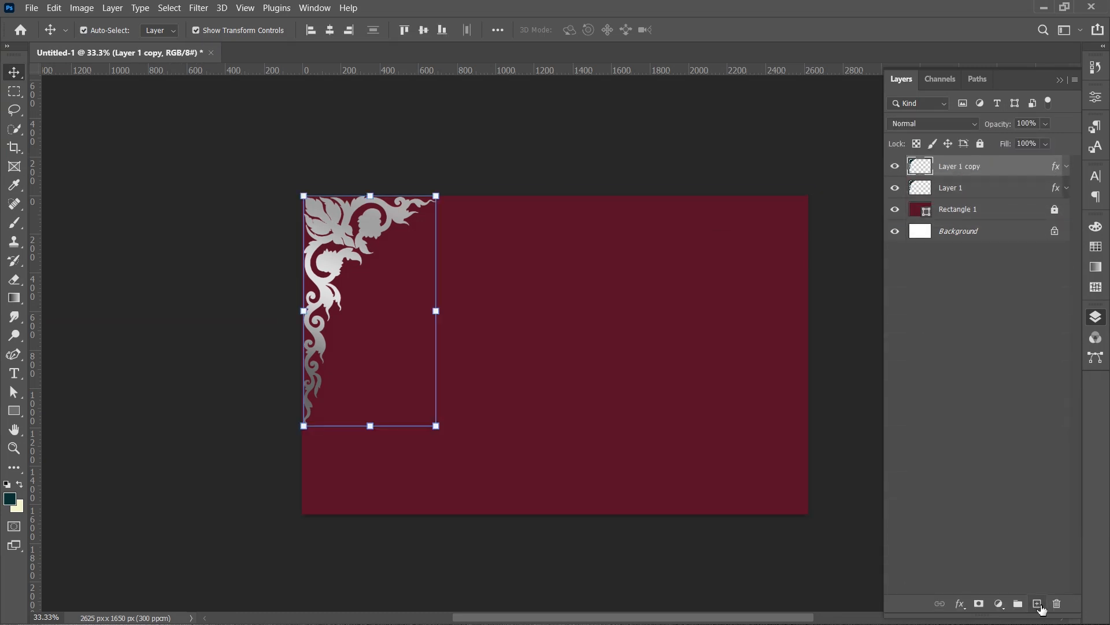
drag(336, 221, 645, 308)
drag(764, 397, 573, 398)
drag(725, 448, 786, 448)
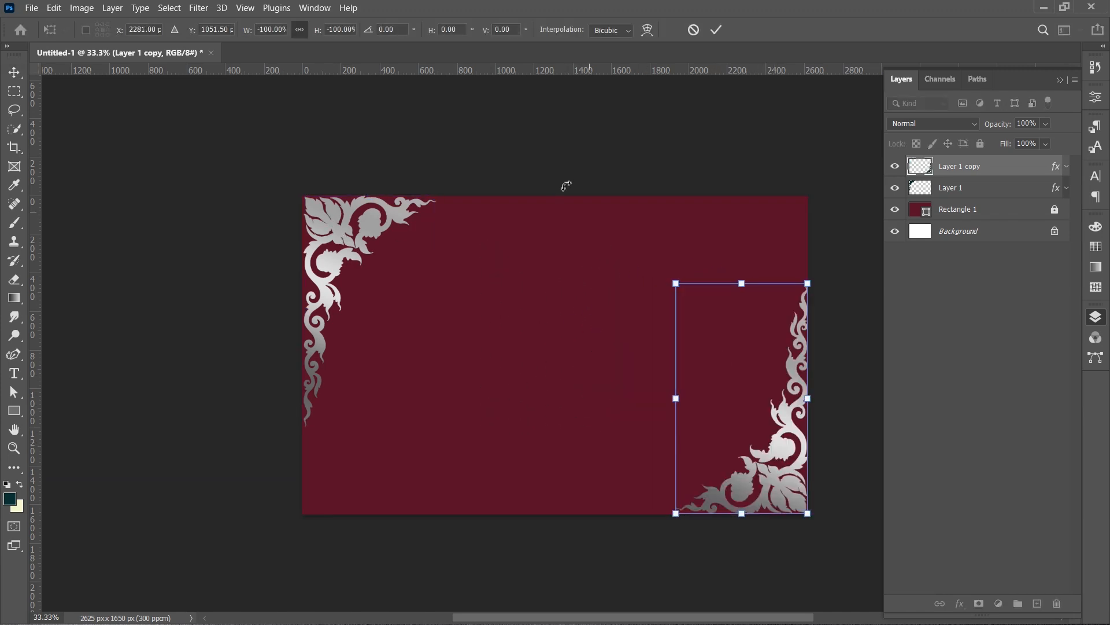
click(716, 30)
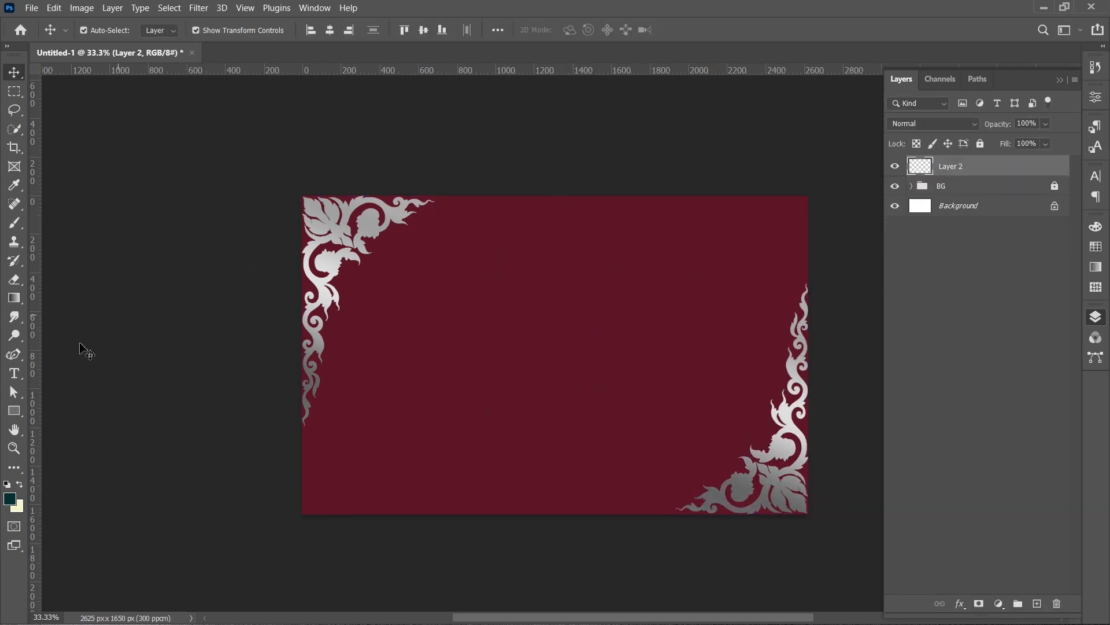
- Start a horizontal text box in the upper middle of the card and set the text colour to white
click(19, 377)
click(86, 372)
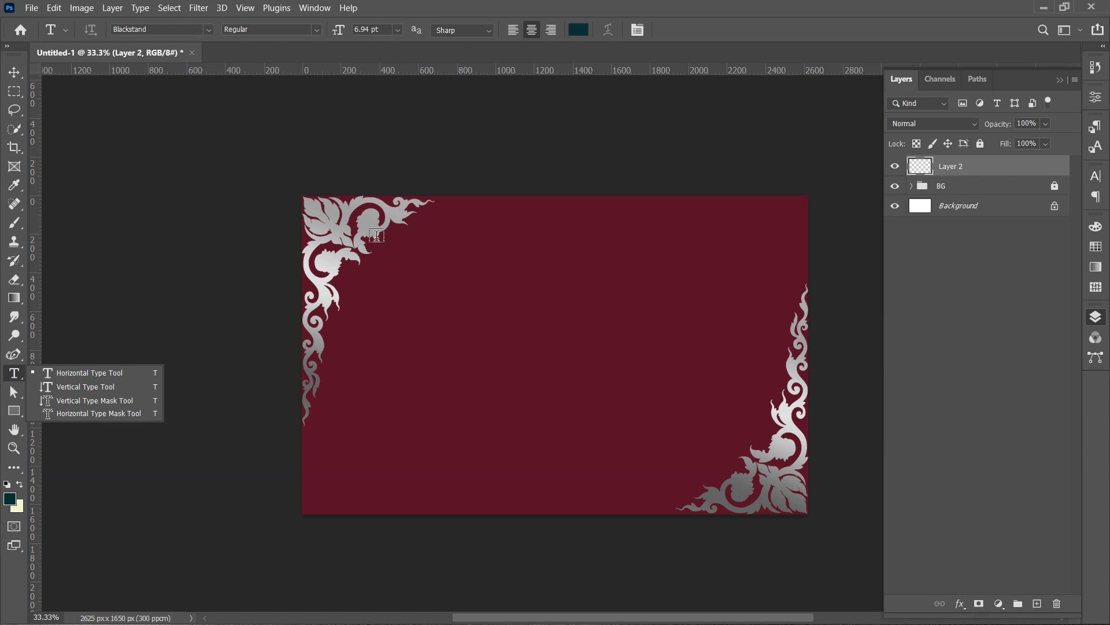
click(480, 256)
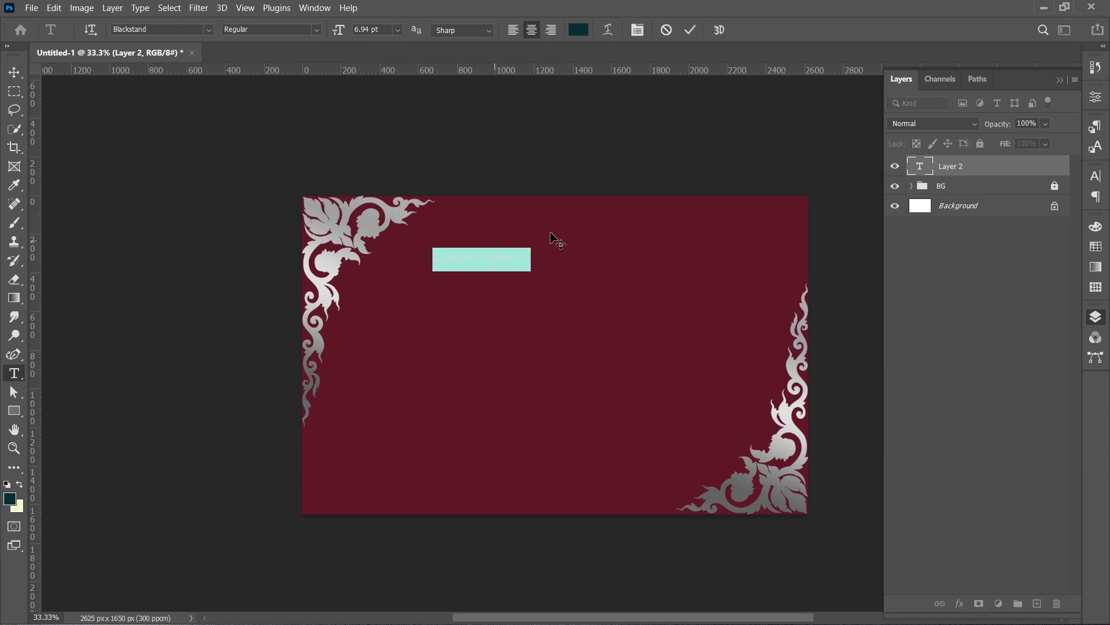
click(579, 30)
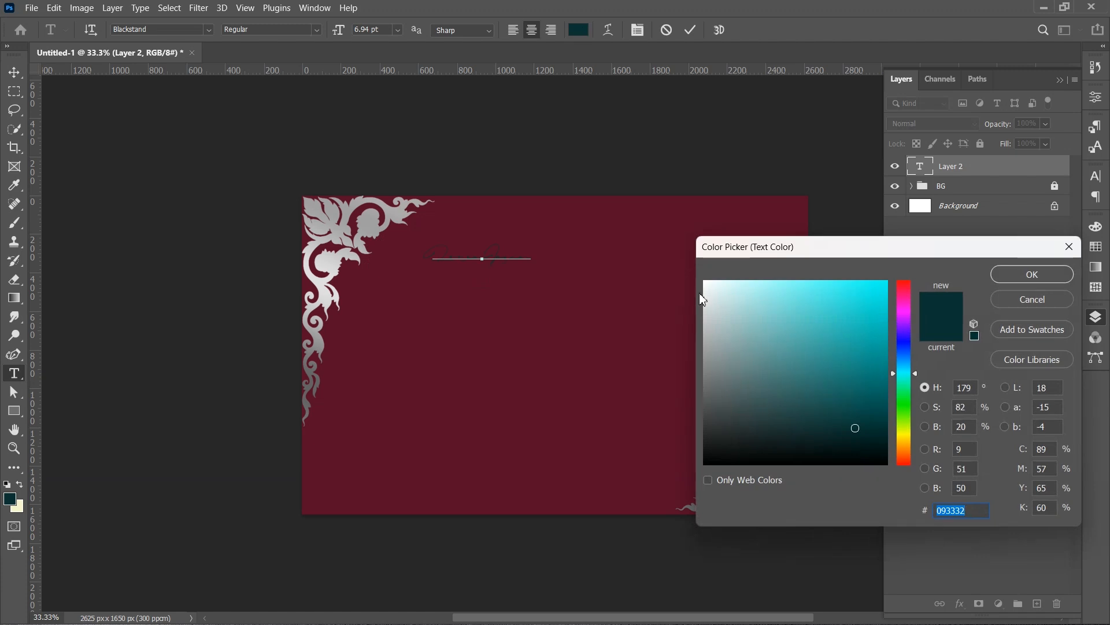
drag(720, 292, 704, 281)
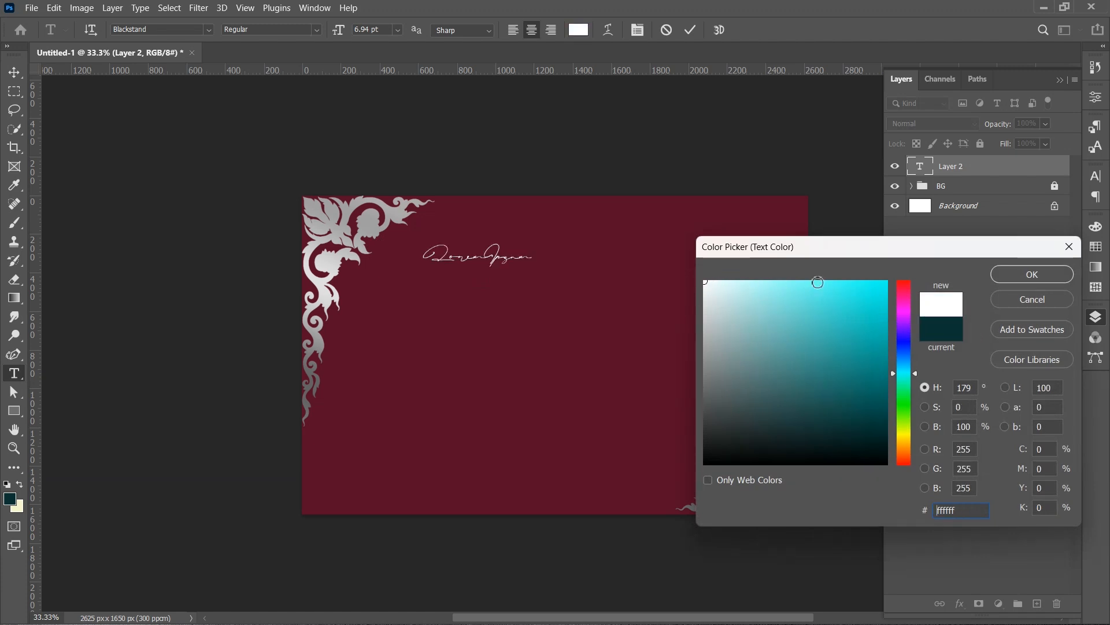
click(1021, 281)
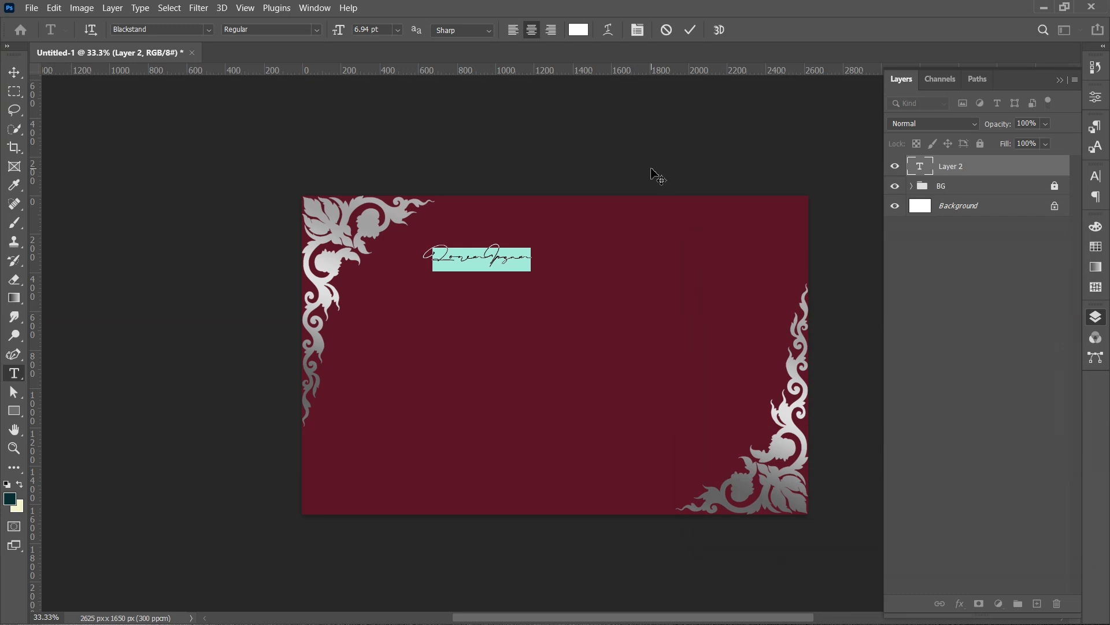
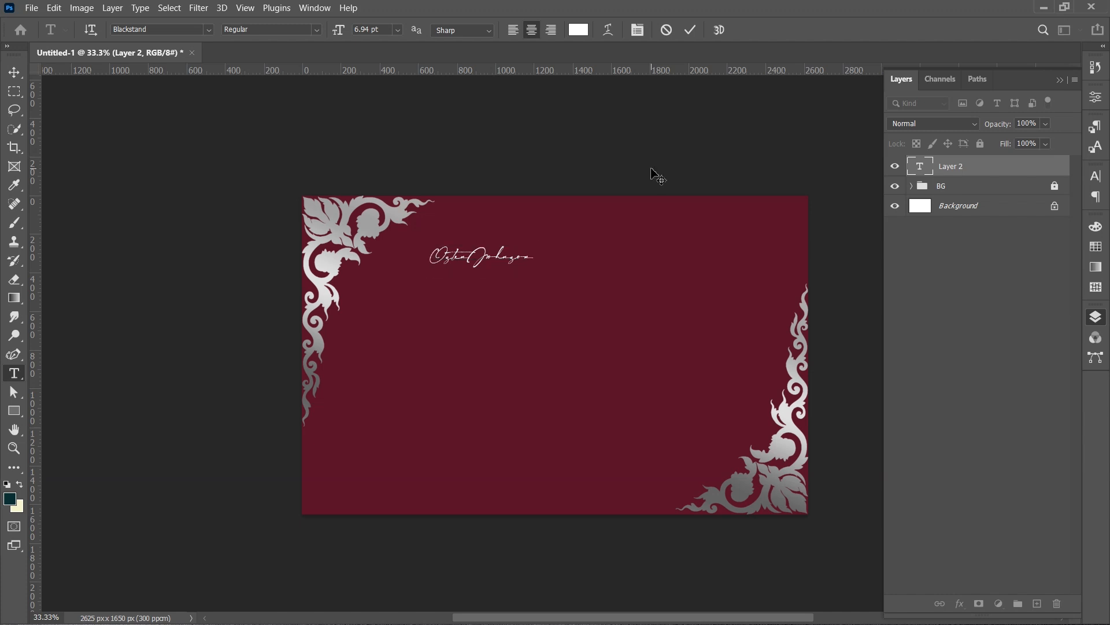
- Type the person's name as the card's script heading and commit the text
click(653, 167)
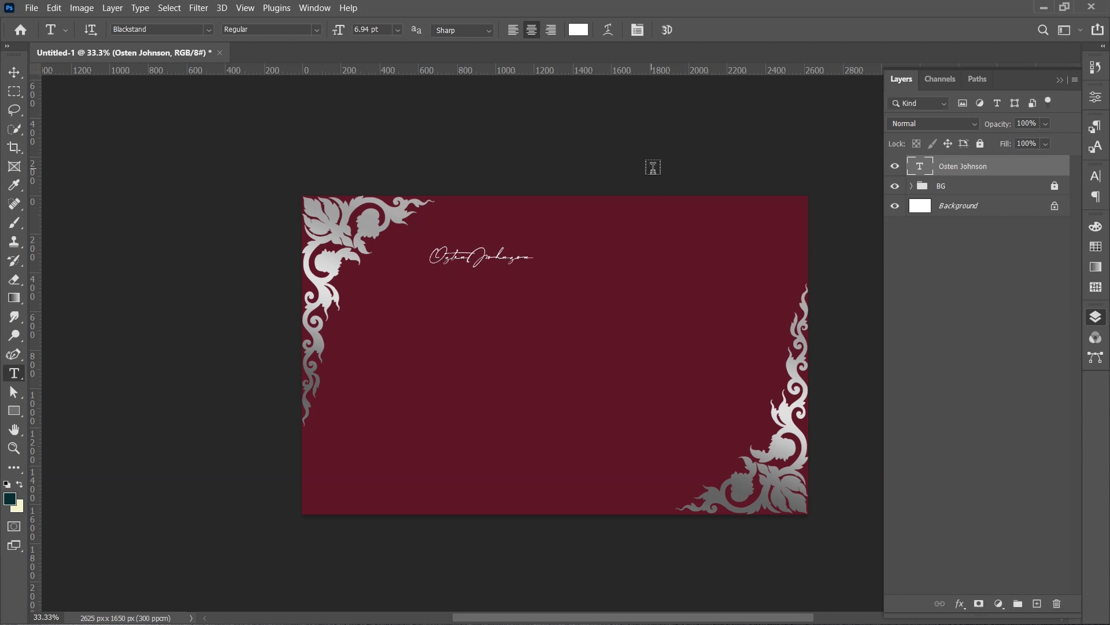
- Scale the name text up to about 264% and position it across the upper middle of the card
click(14, 72)
drag(481, 271, 612, 274)
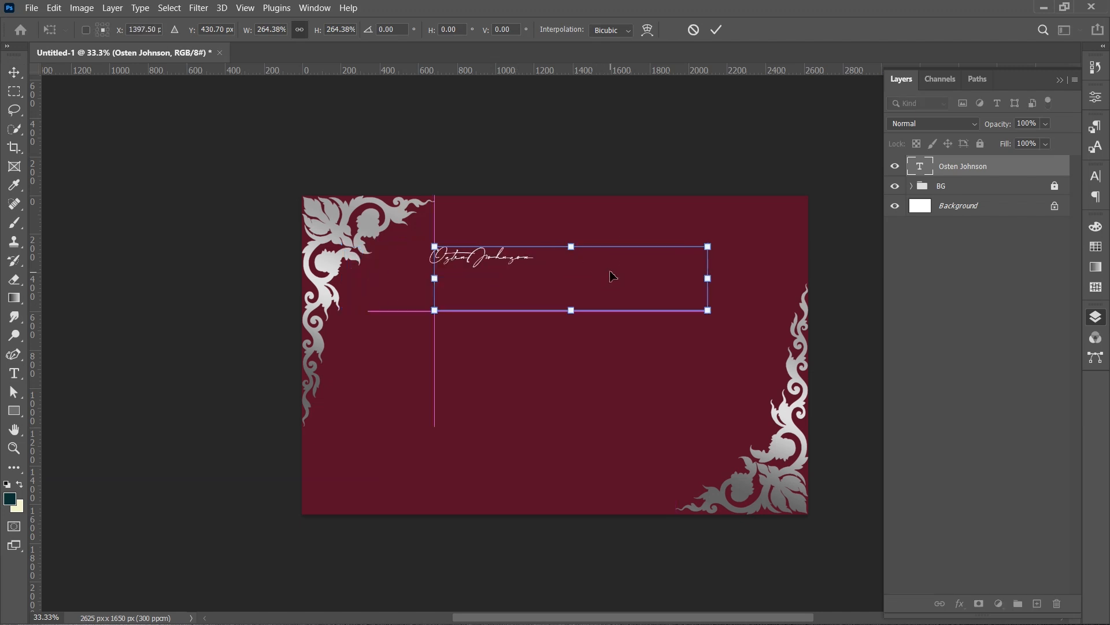
click(717, 30)
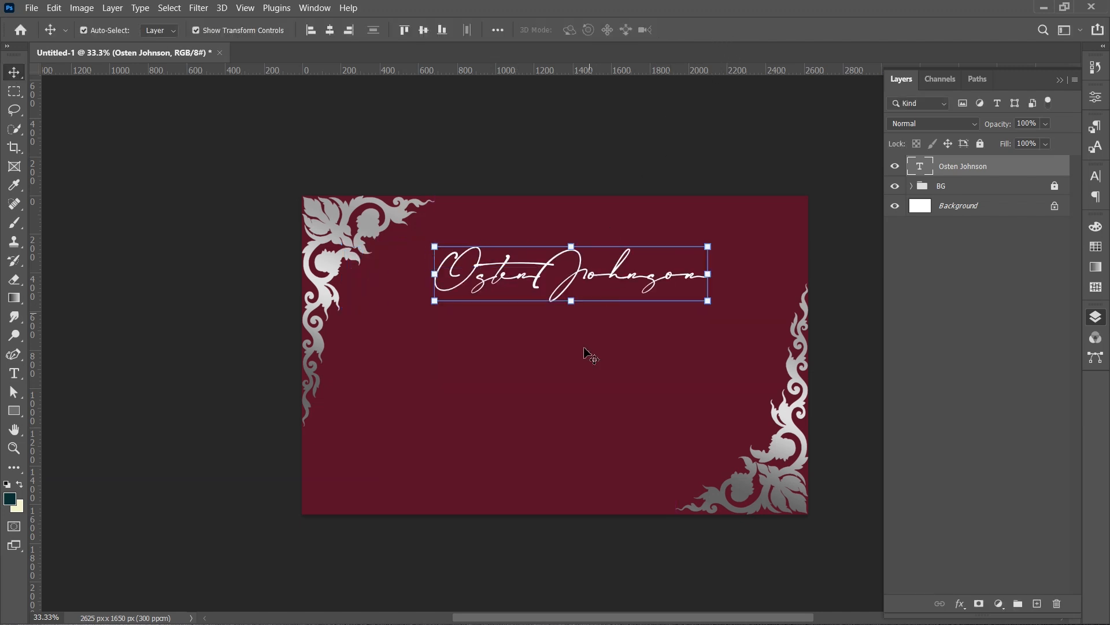
- Change the name text's font to Constantia
click(619, 307)
click(622, 276)
click(1096, 176)
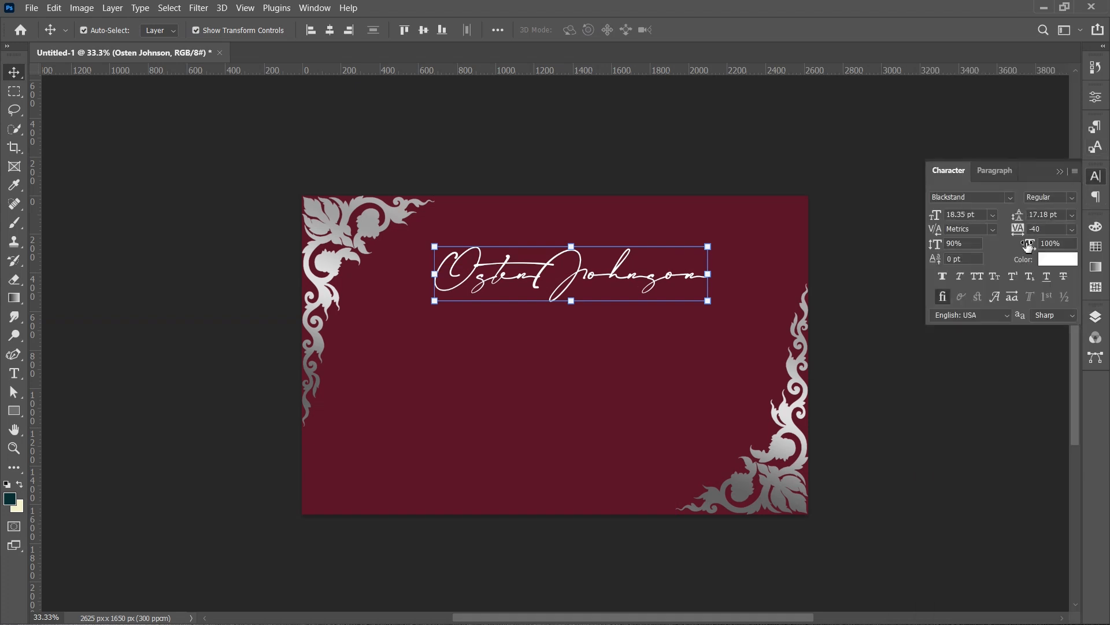
click(993, 216)
click(994, 215)
click(1012, 200)
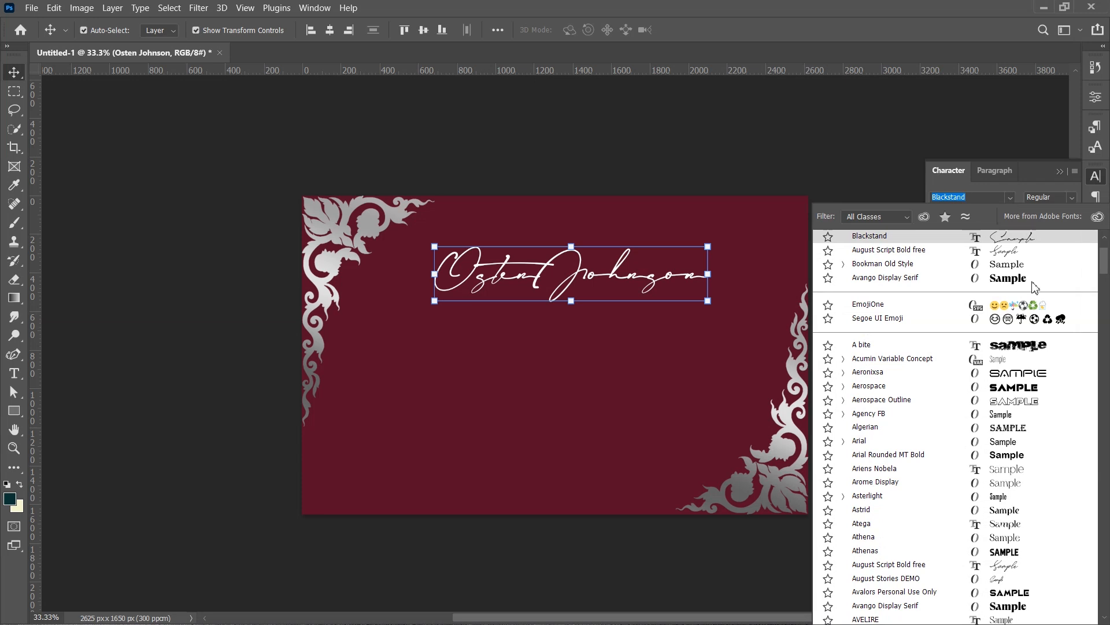
scroll(1004, 460, down, 10)
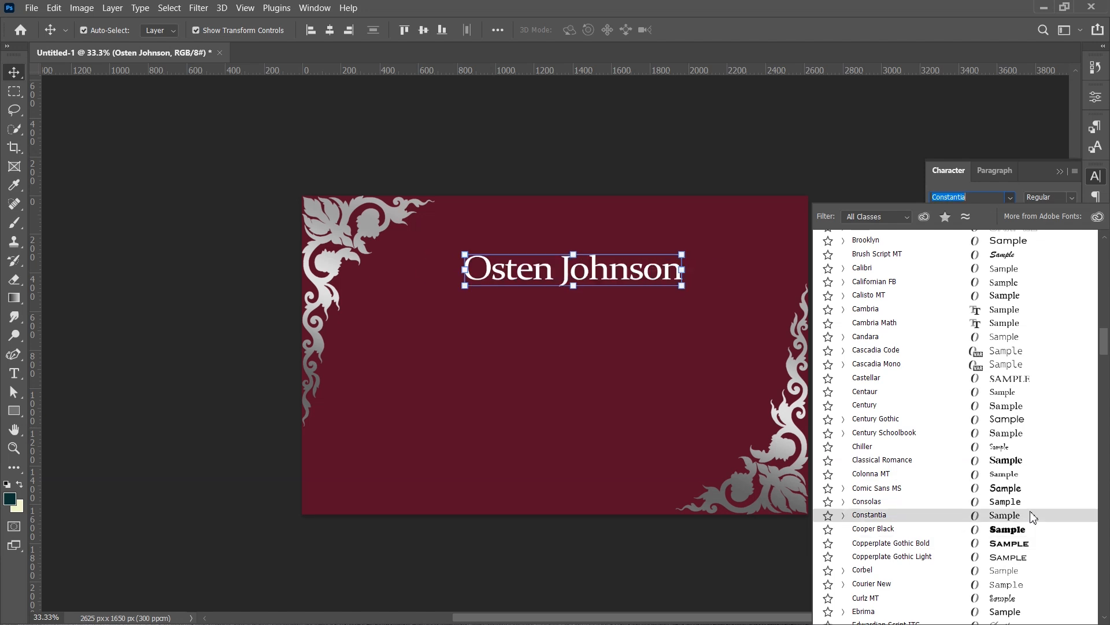
click(1033, 516)
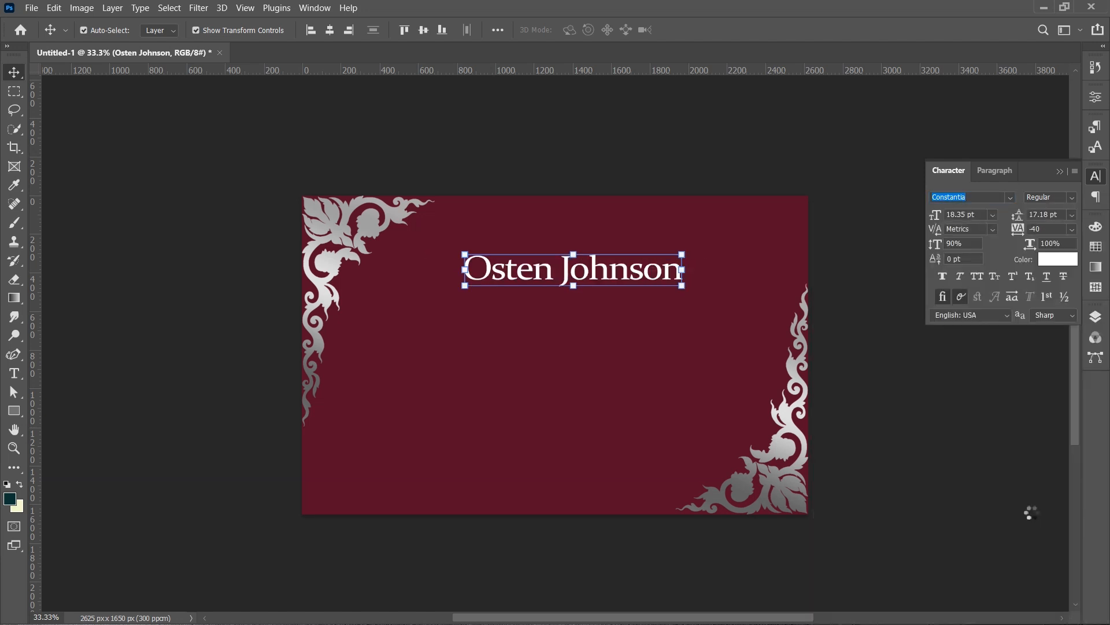
- Move the name text down to the centre of the card
click(596, 403)
drag(601, 287, 591, 339)
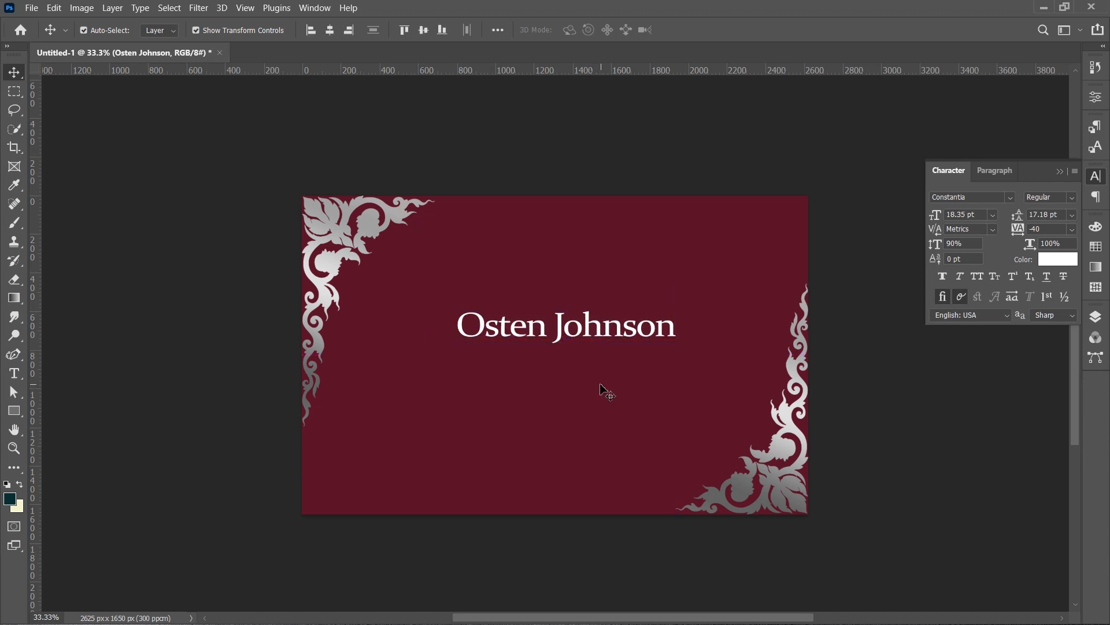
click(591, 338)
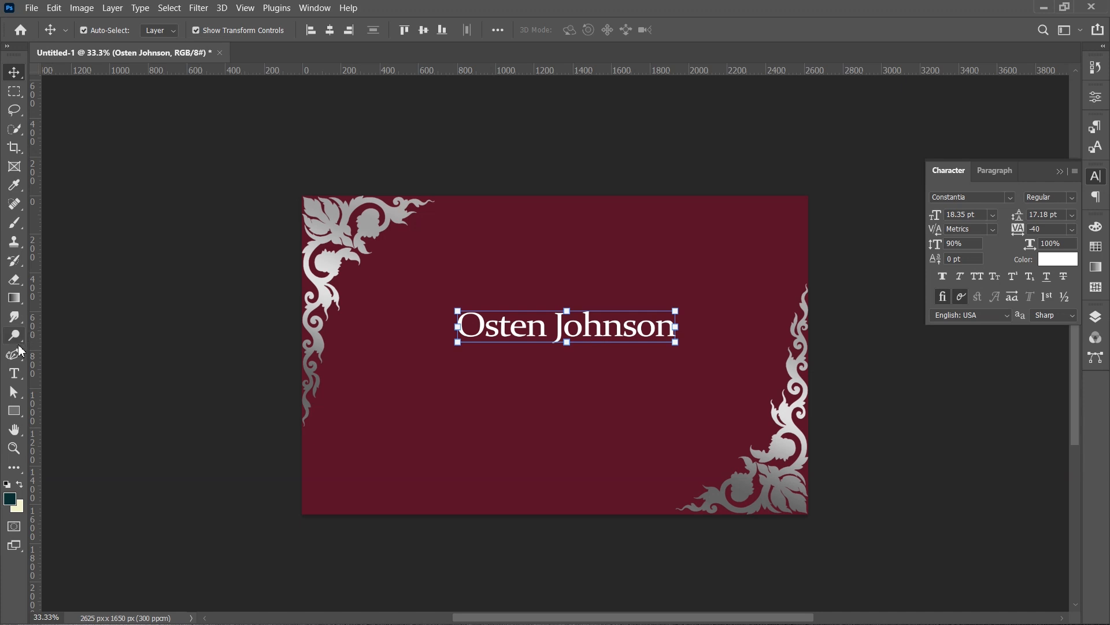
- Switch to the Brush tool and add a new empty layer above the name text
click(14, 223)
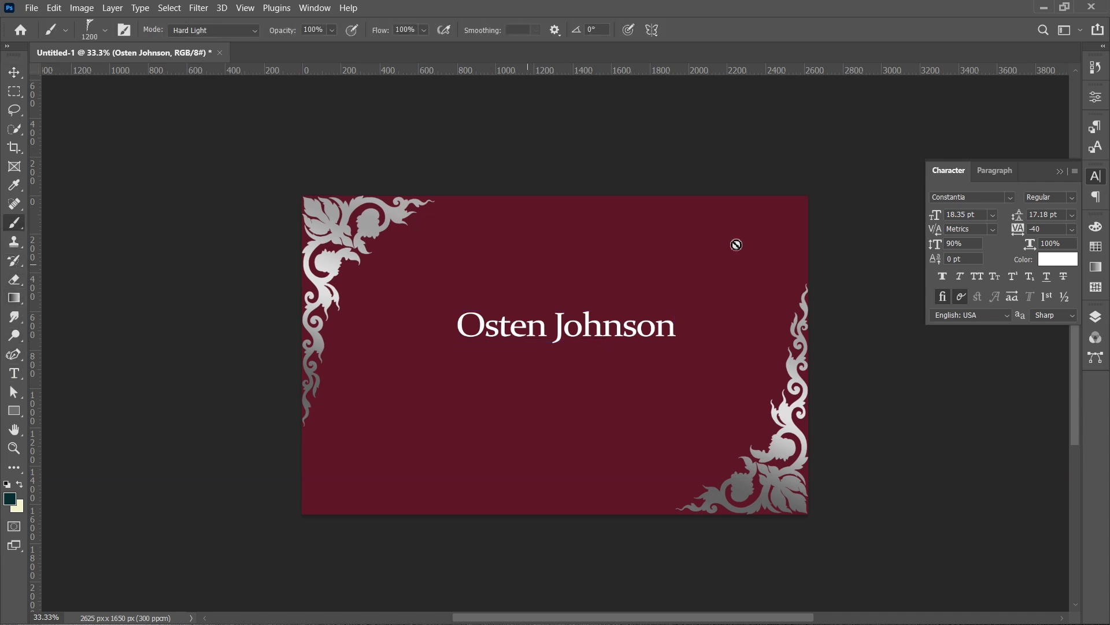
click(1096, 316)
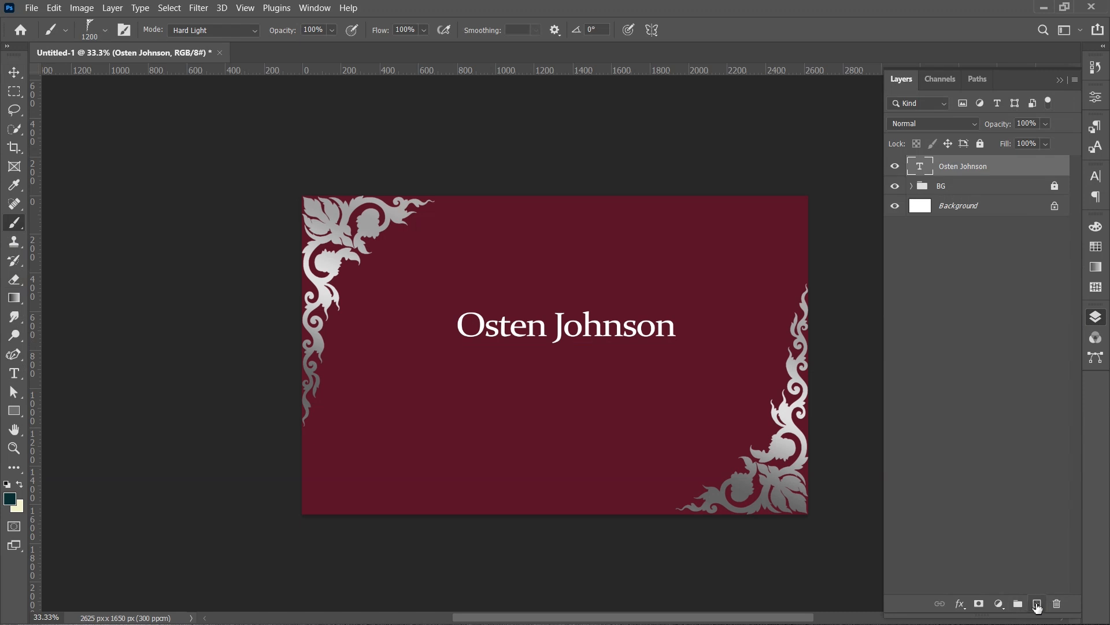
click(1038, 604)
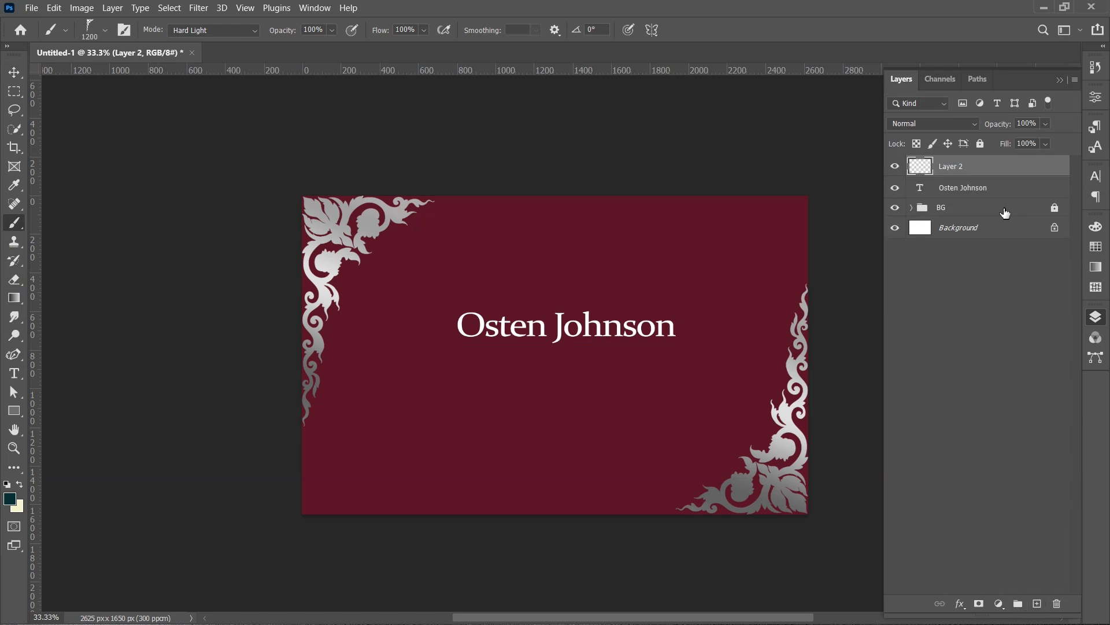
click(1061, 80)
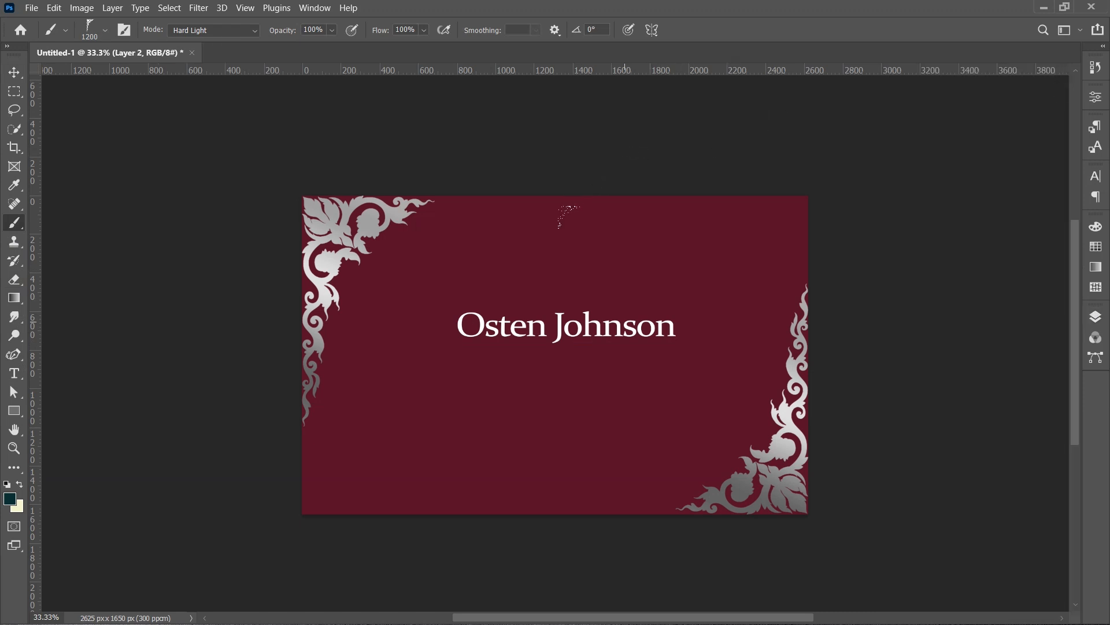
- Pick an ornamental divider brush from the brush presets and resize it to 1200 px
click(106, 32)
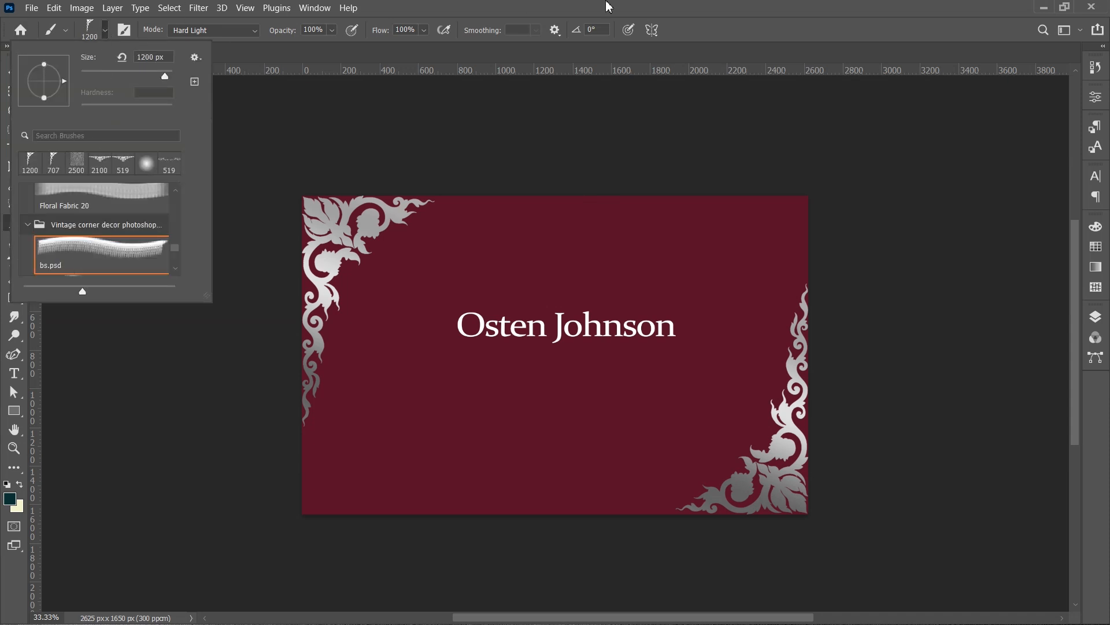
click(641, 3)
key(period)
key(period)
key(period)
key(period)
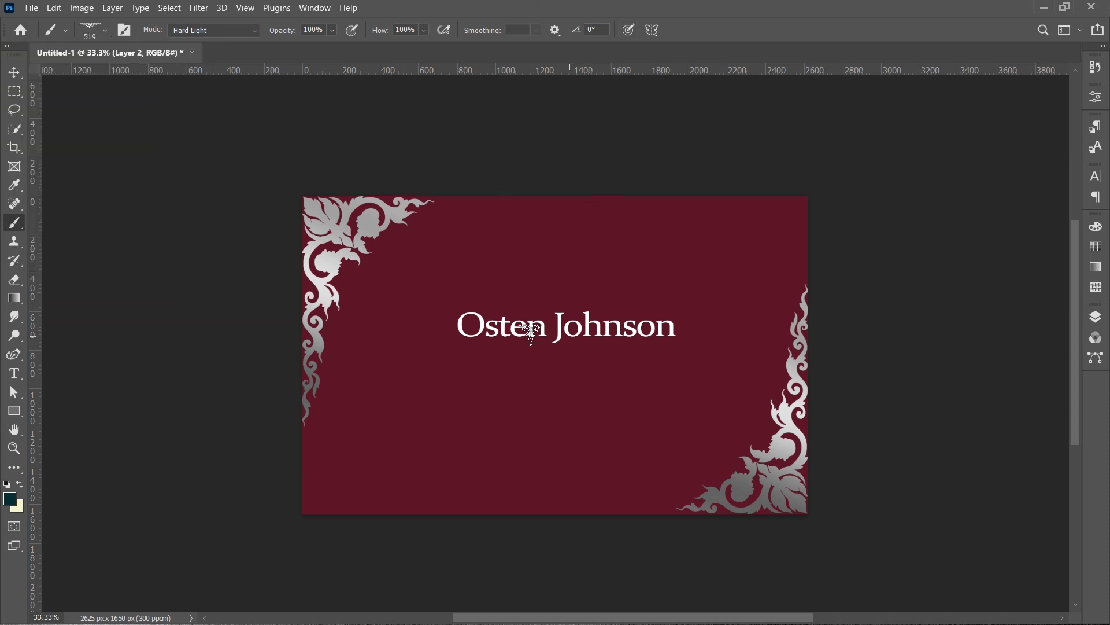
key(period)
key(comma)
key(period)
key(period)
key(period)
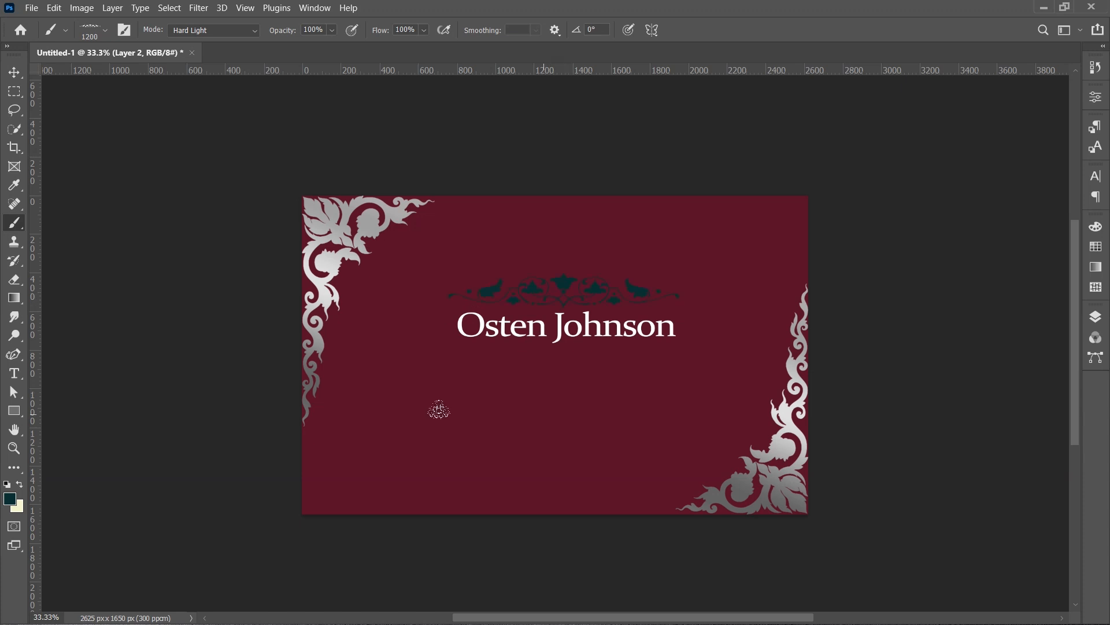
- Undo the dark stamp, swap to the cream colour and stamp the ornamental divider above the name
key(ctrl+z)
key(z)
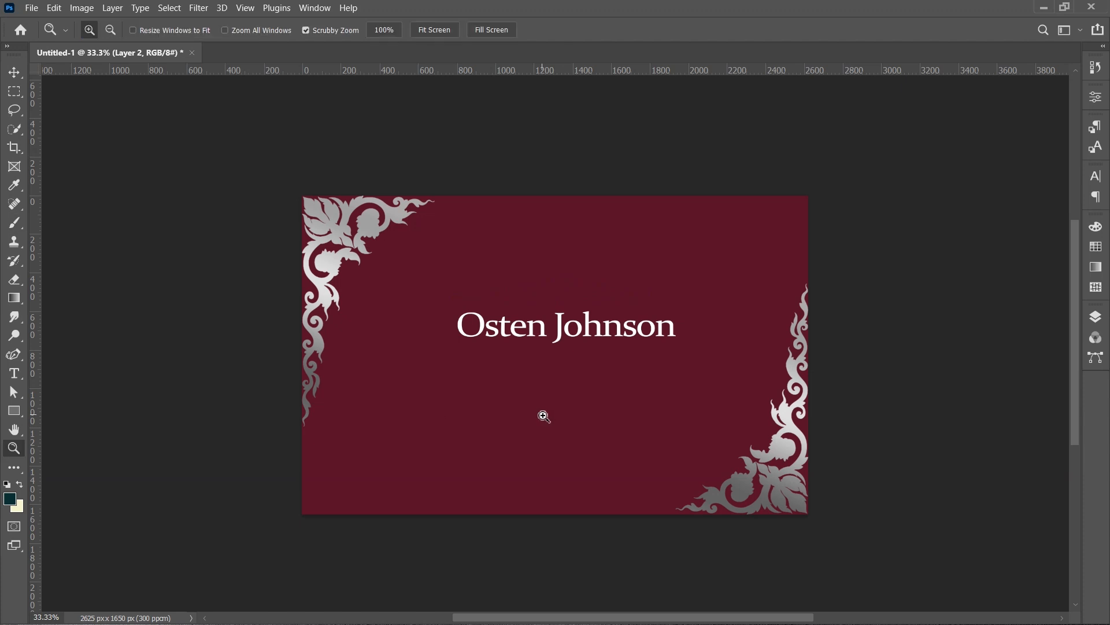
key(b)
key(x)
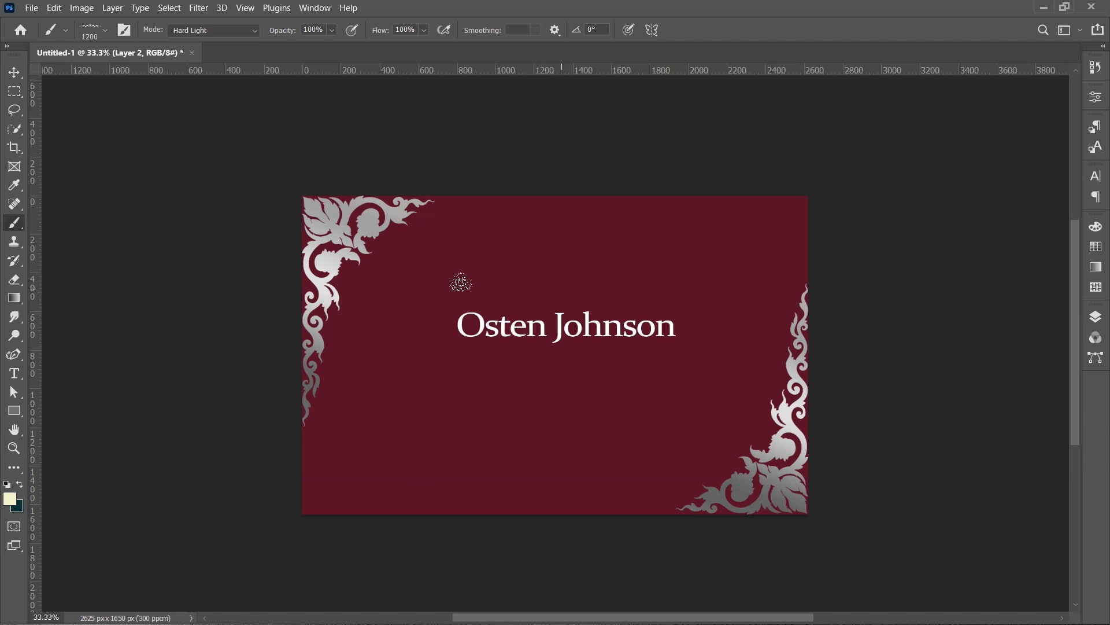
click(455, 283)
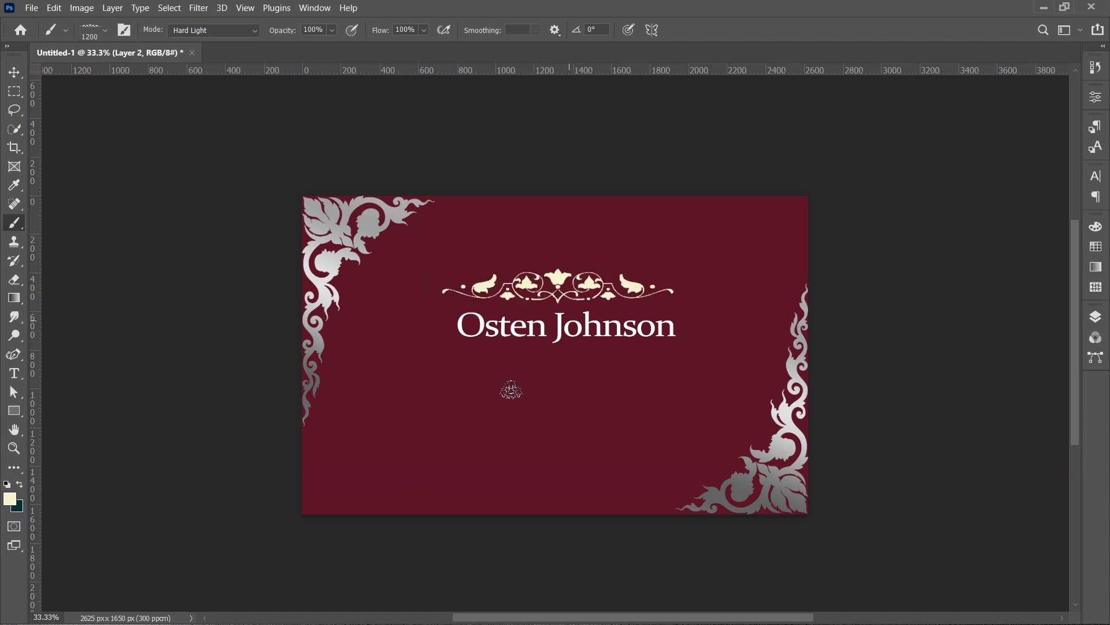
- Nudge the name up slightly, select the ornament layer and centre it horizontally
click(14, 72)
click(171, 364)
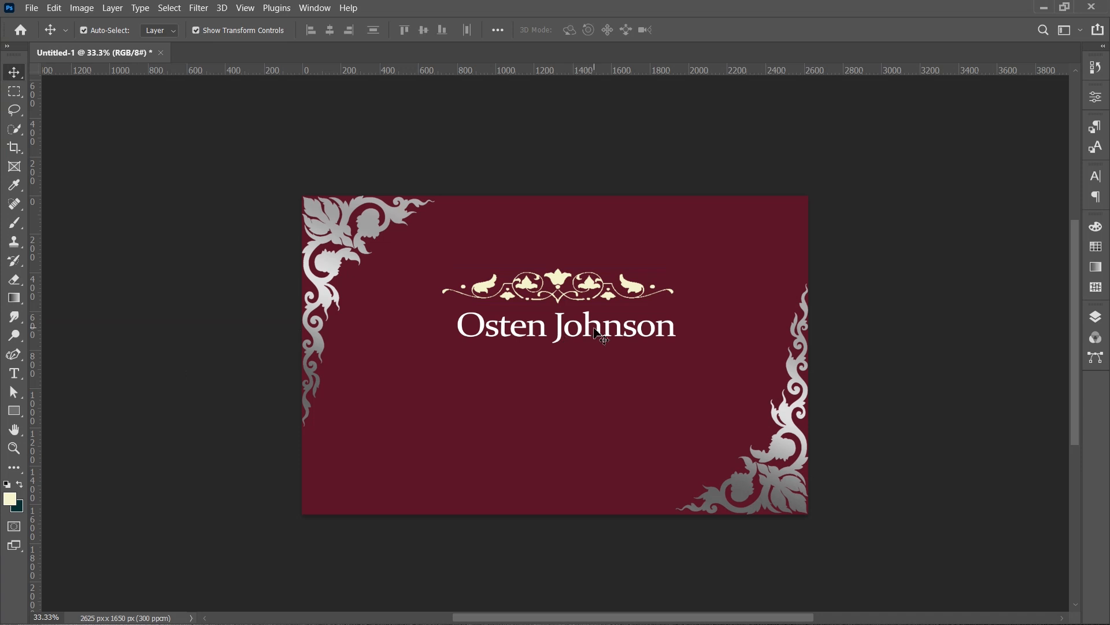
drag(594, 327, 595, 324)
click(560, 282)
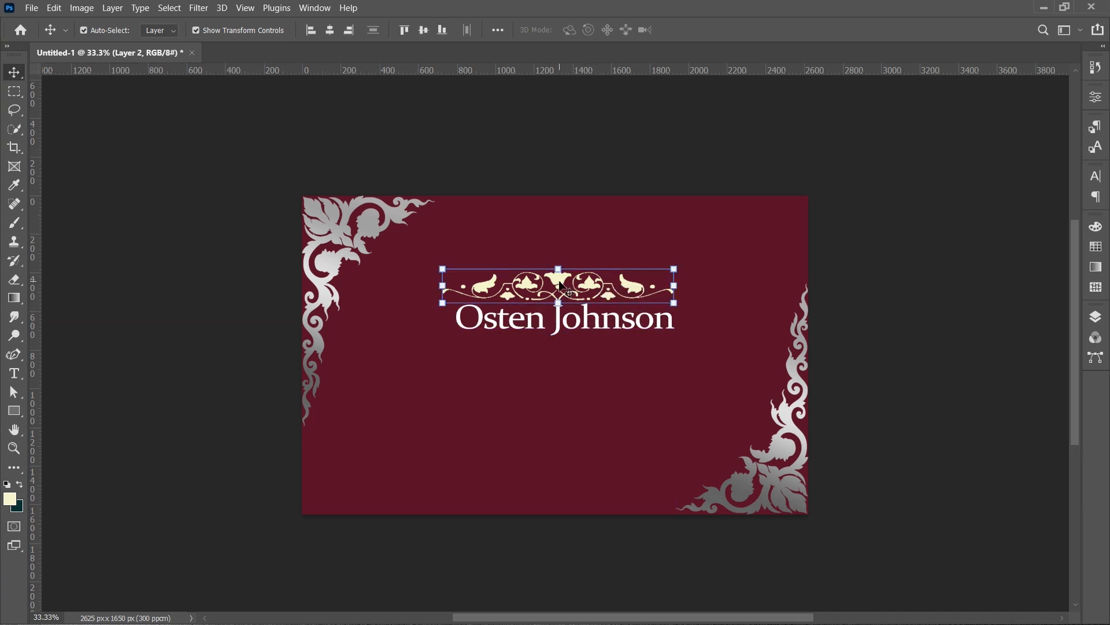
click(329, 30)
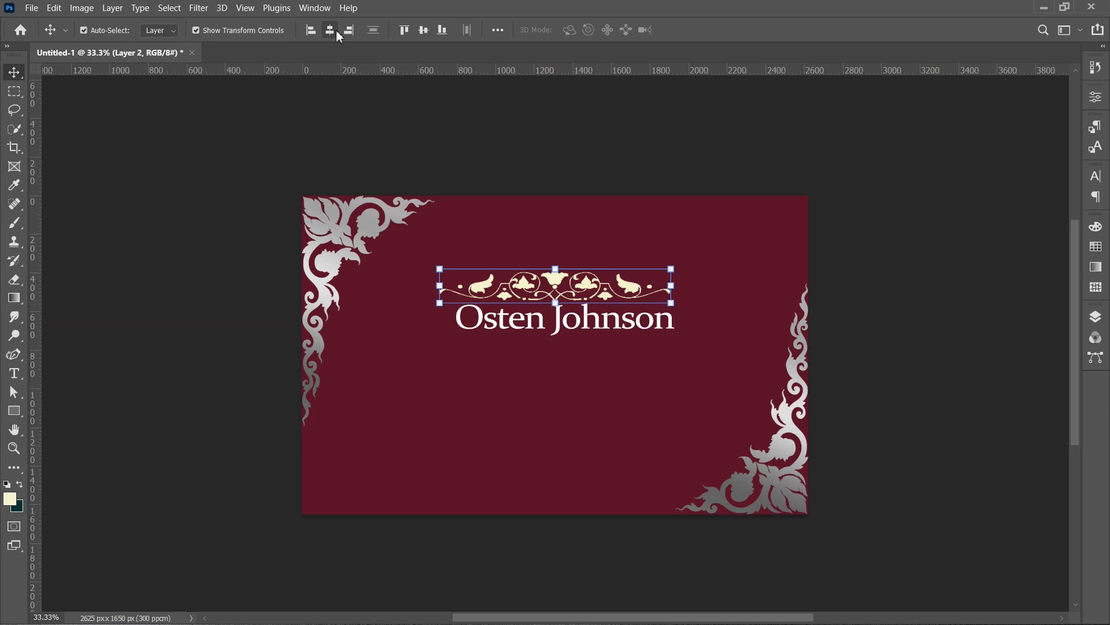
- Select both the ornament and the name and align their horizontal centres
click(478, 361)
drag(478, 364, 497, 266)
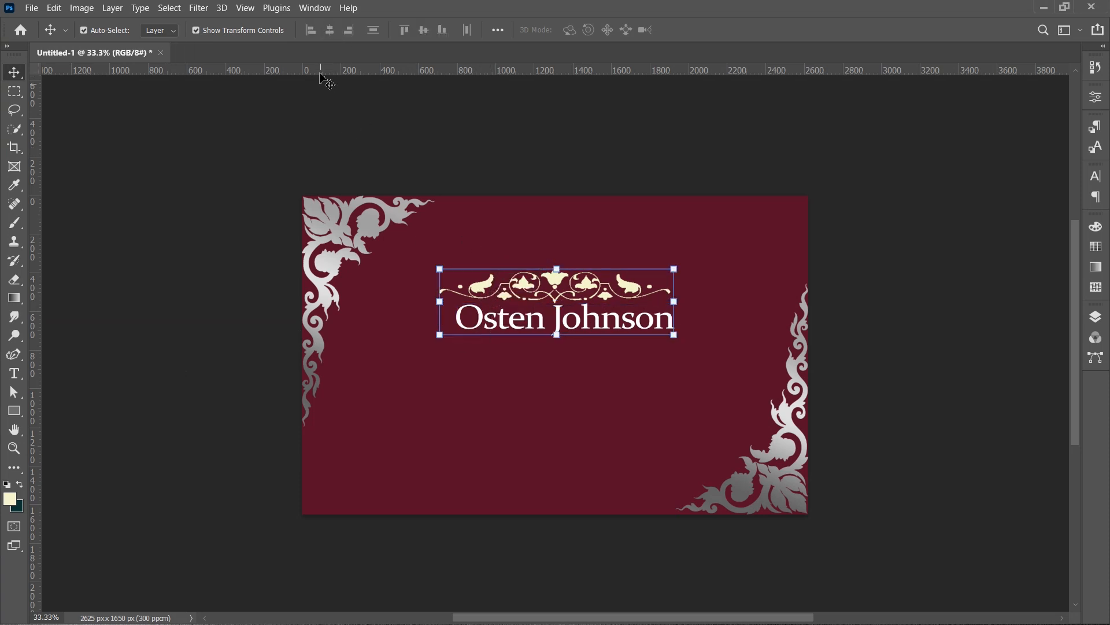
click(330, 30)
click(555, 472)
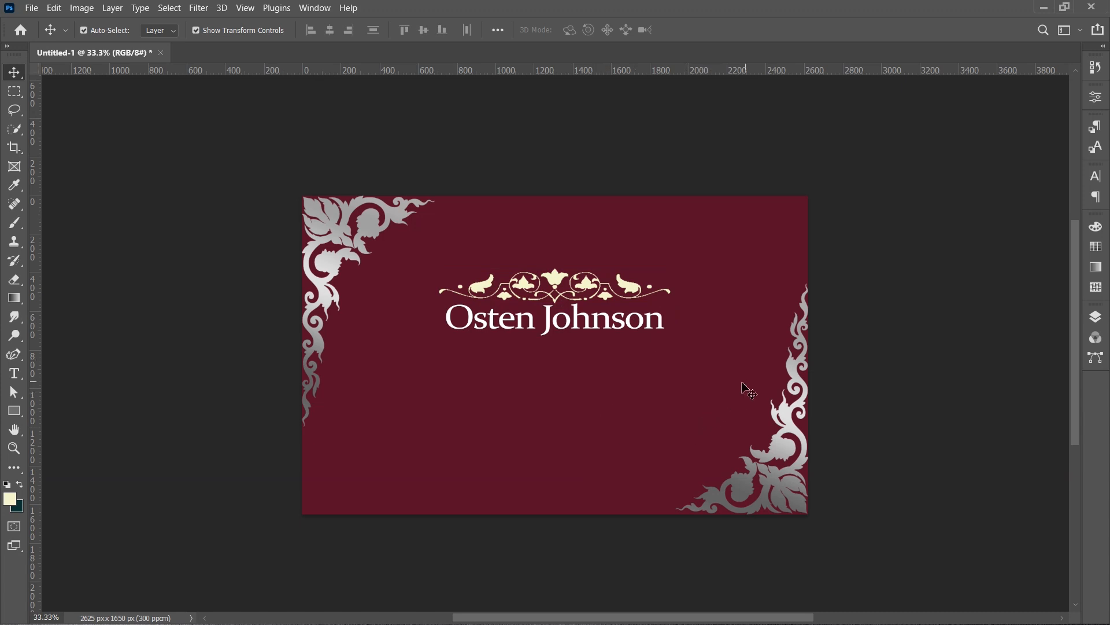
- Duplicate the name text below the heading and replace its text with the person's social media handle
click(628, 328)
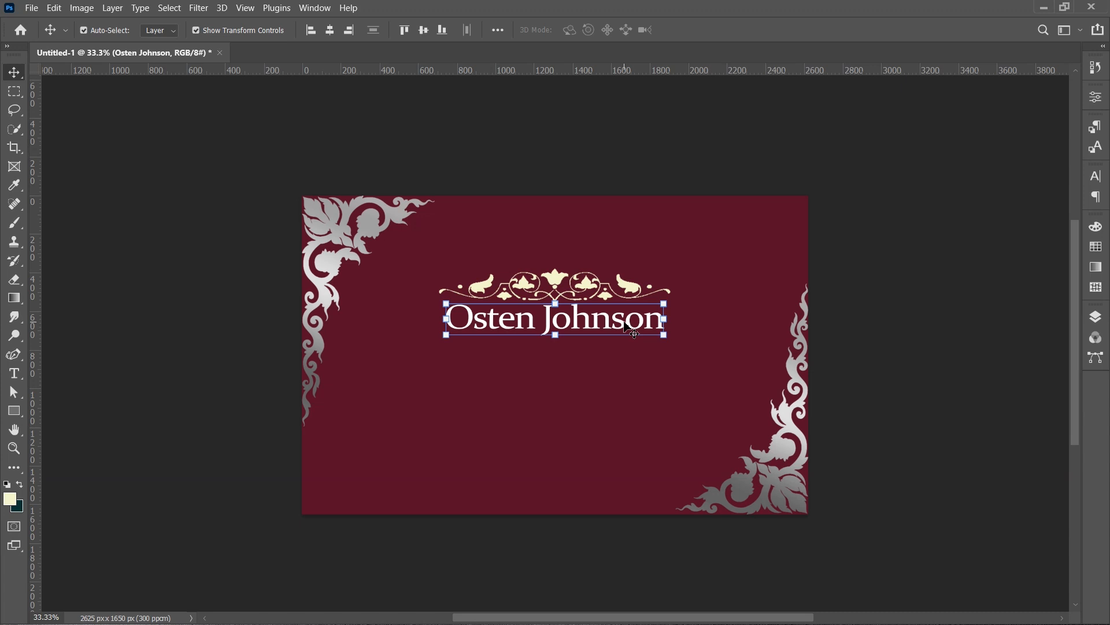
drag(626, 327, 571, 398)
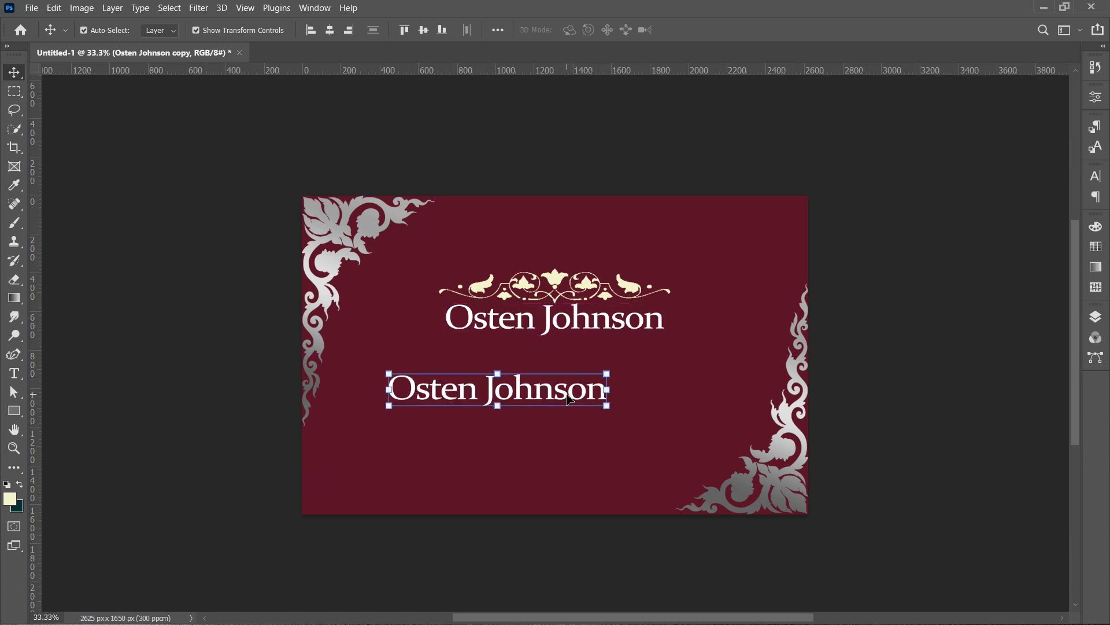
double_click(569, 395)
text(osten.grafc)
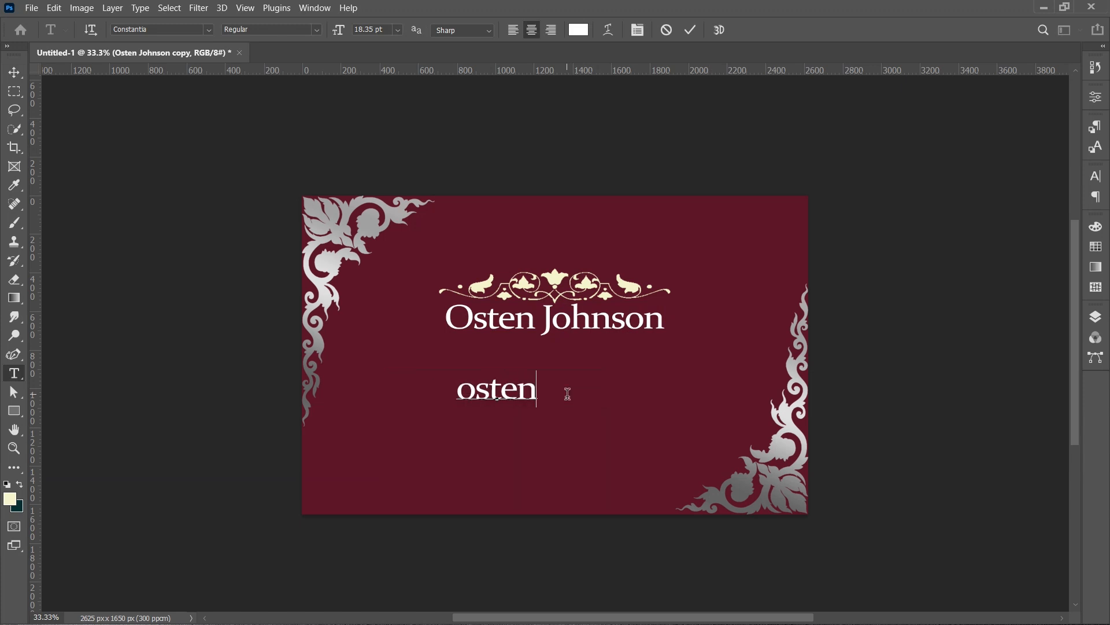
key(ctrl+Return)
key(v)
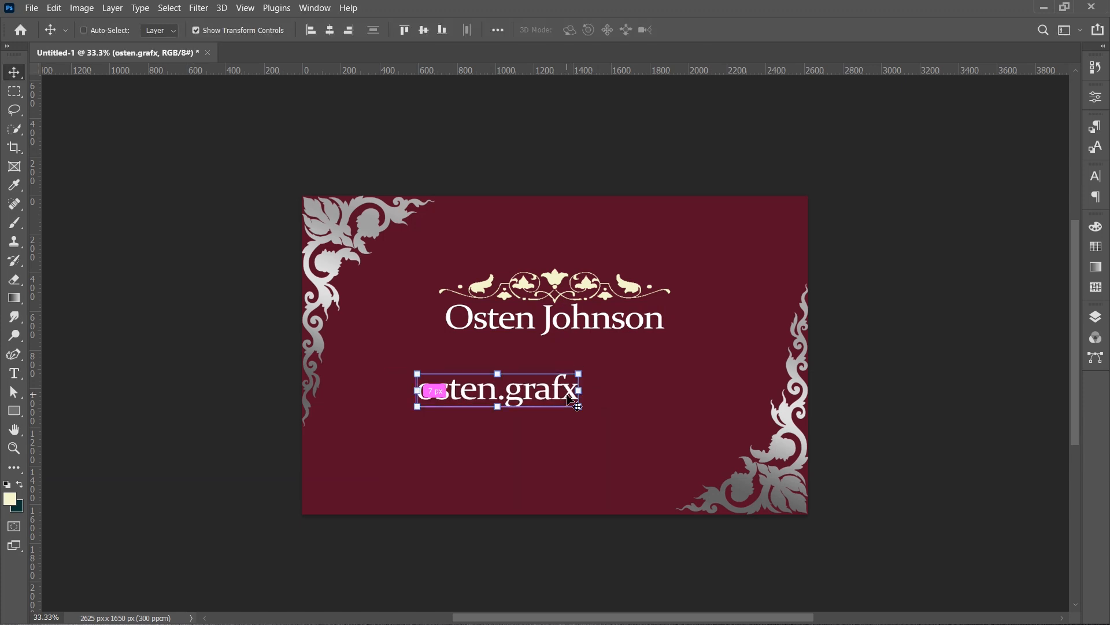
- Duplicate the handle line below it and change the copy's text to the person's e-mail address
alt+drag(443, 391, 442, 423)
key(t)
click(507, 421)
key(BackSpace)
key(End)
text(@gmail.xo)
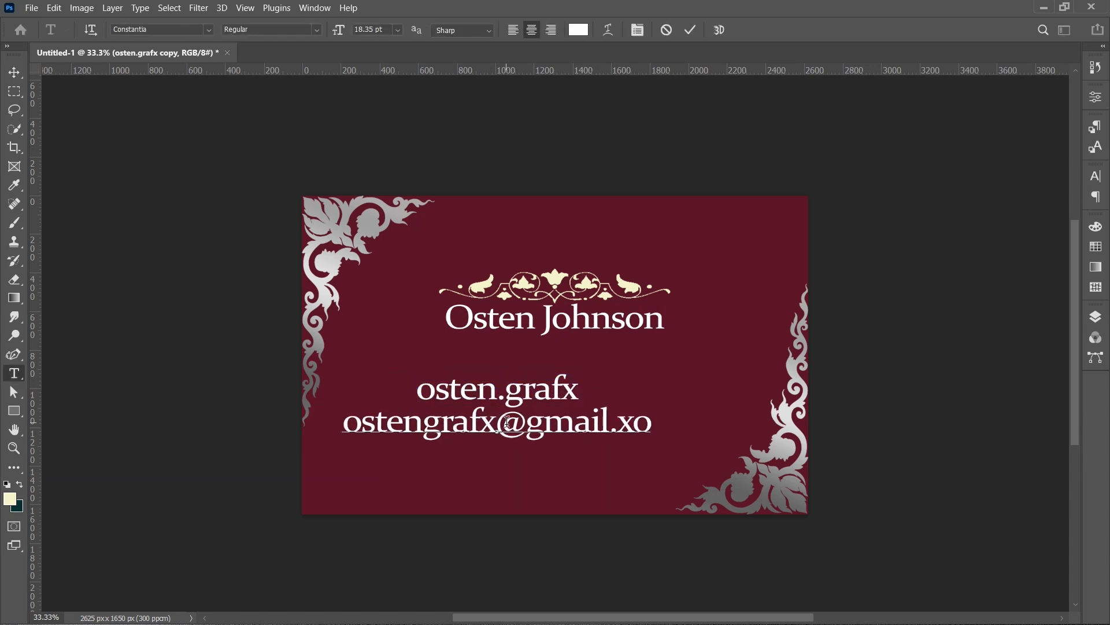
key(BackSpace)
key(BackSpace)
key(BackSpace)
text(.com)
key(ctrl+Return)
- Duplicate the e-mail line below it and replace its text with the person's phone number
key(v)
drag(506, 427, 506, 450)
double_click(506, 449)
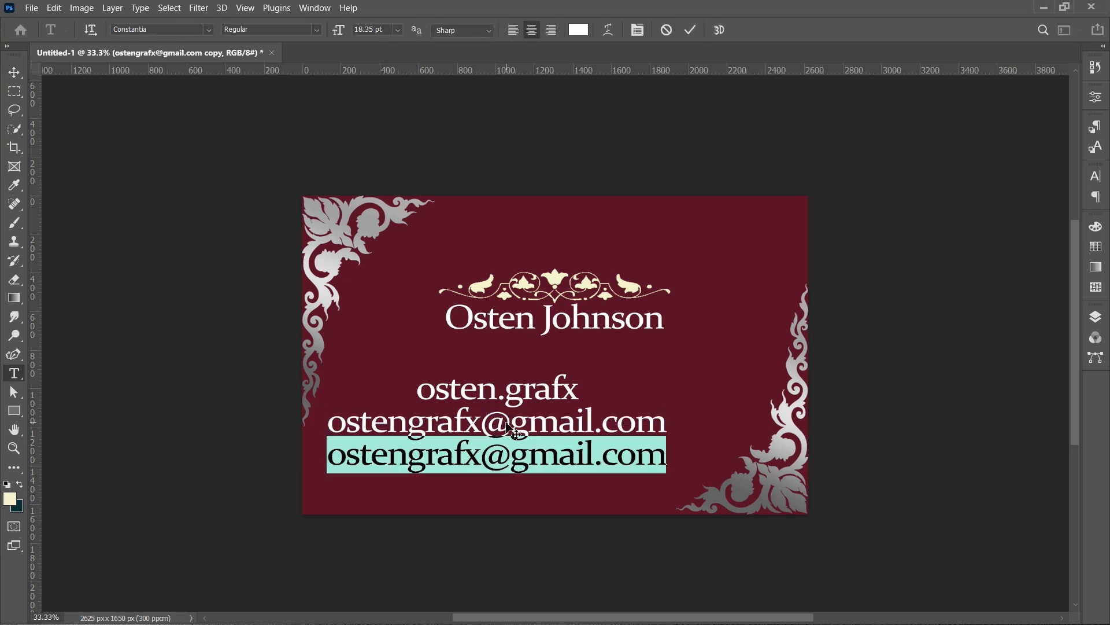
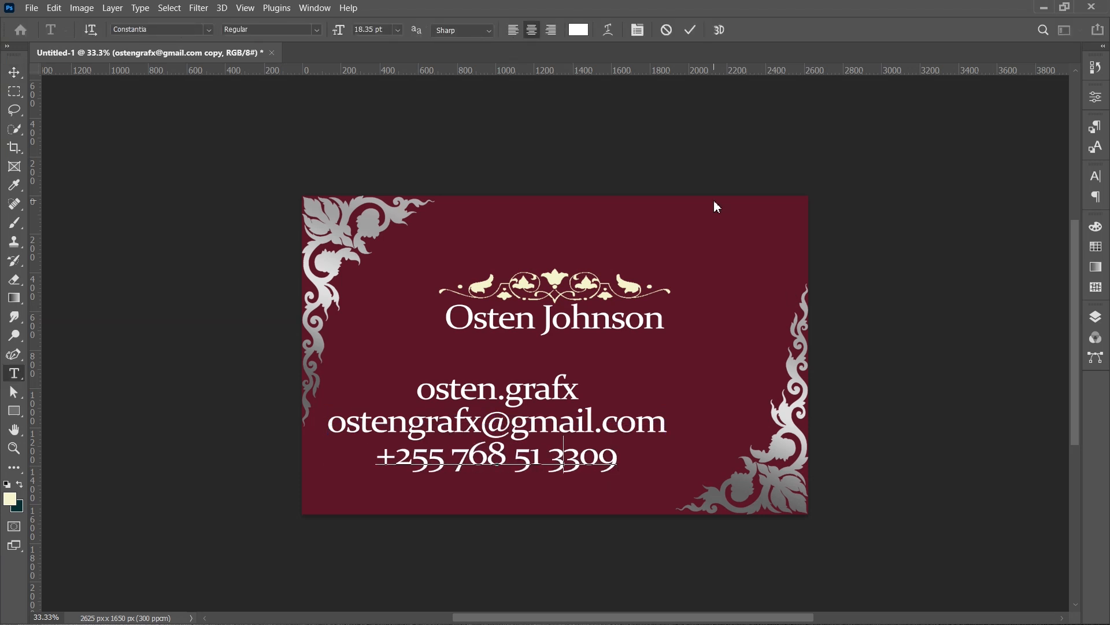
- Duplicate the phone line, nudge the copy down and replace its text with the person's postal address
click(689, 35)
key(v)
key(ctrl+j)
key(shift+Down)
key(shift+Down)
key(shift+Down)
key(shift+Down)
key(shift+Down)
key(shift+Down)
key(shift+Down)
key(shift+Down)
key(shift+Down)
key(shift+Down)
key(shift+Down)
key(shift+Down)
key(shift+Down)
key(shift+Down)
key(shift+Down)
key(shift+Down)
key(shift+Down)
key(shift+Down)
key(Return)
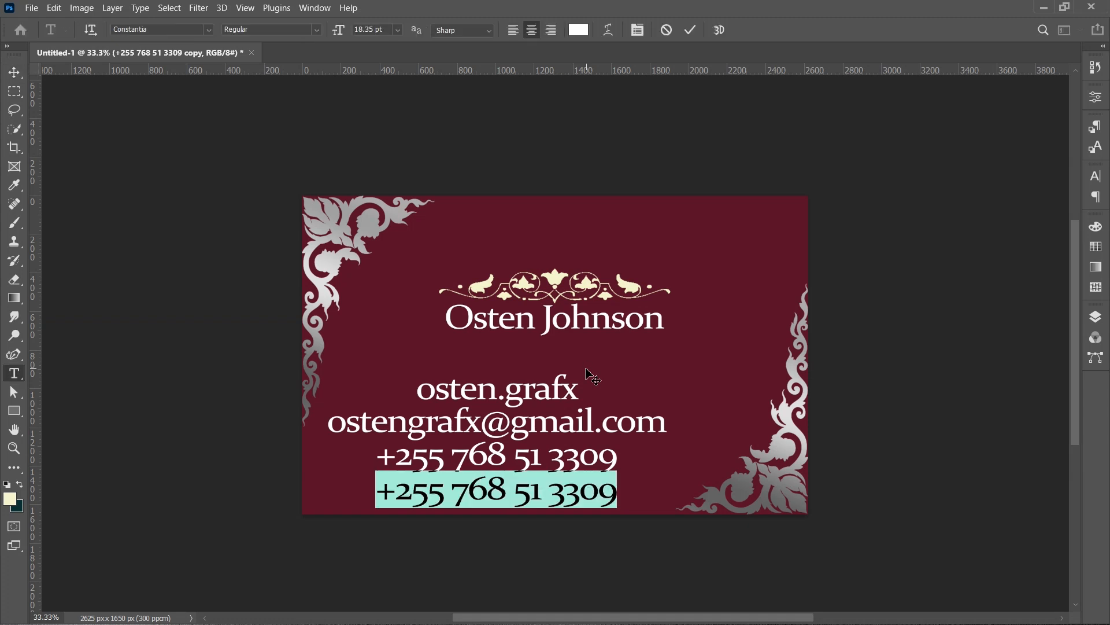
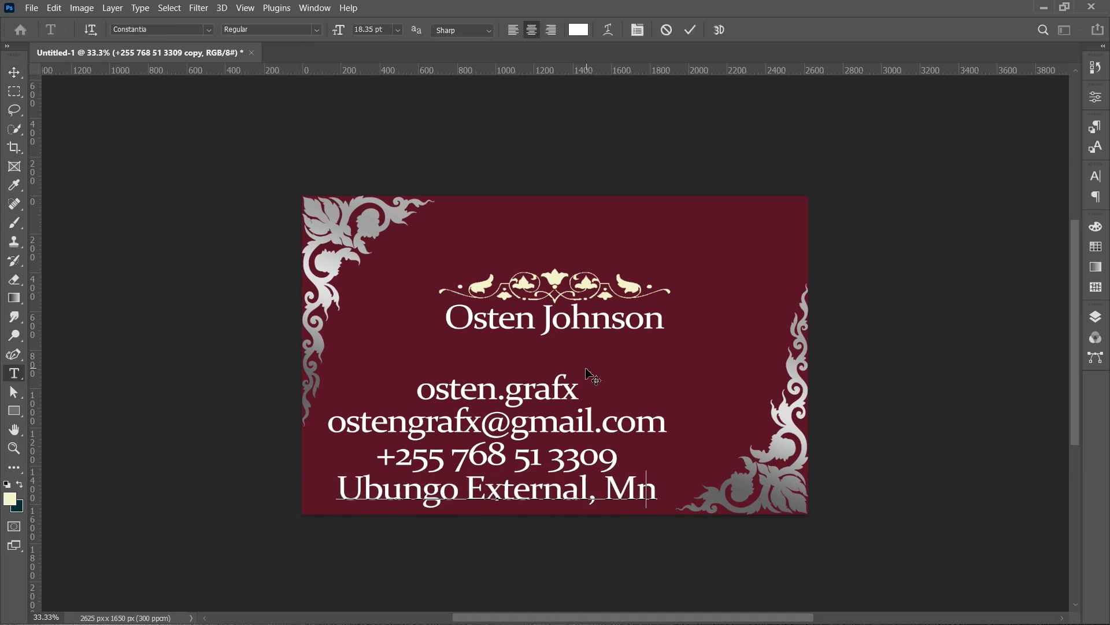
key(ctrl+Return)
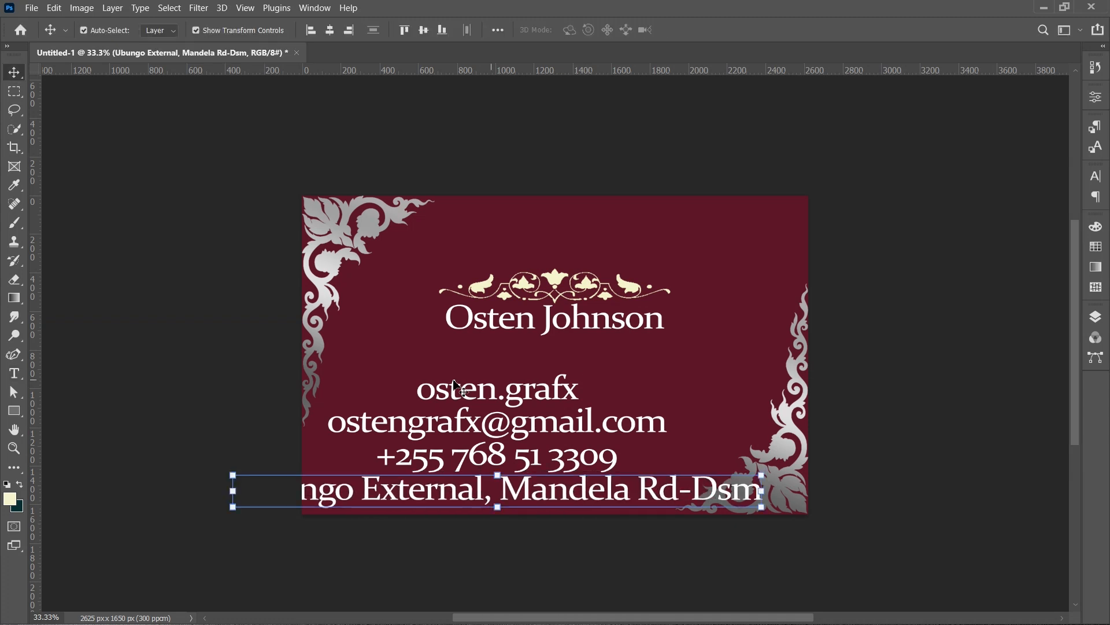
- Select the four contact lines and scale them down to about 39% in the lower middle of the card
drag(370, 367, 509, 566)
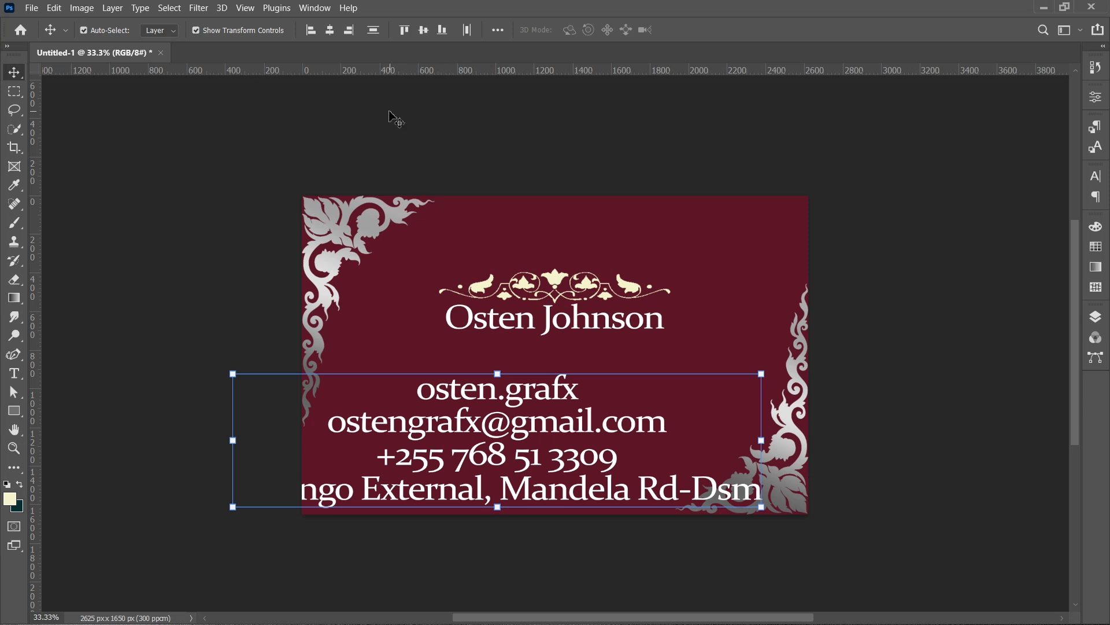
drag(503, 376, 496, 415)
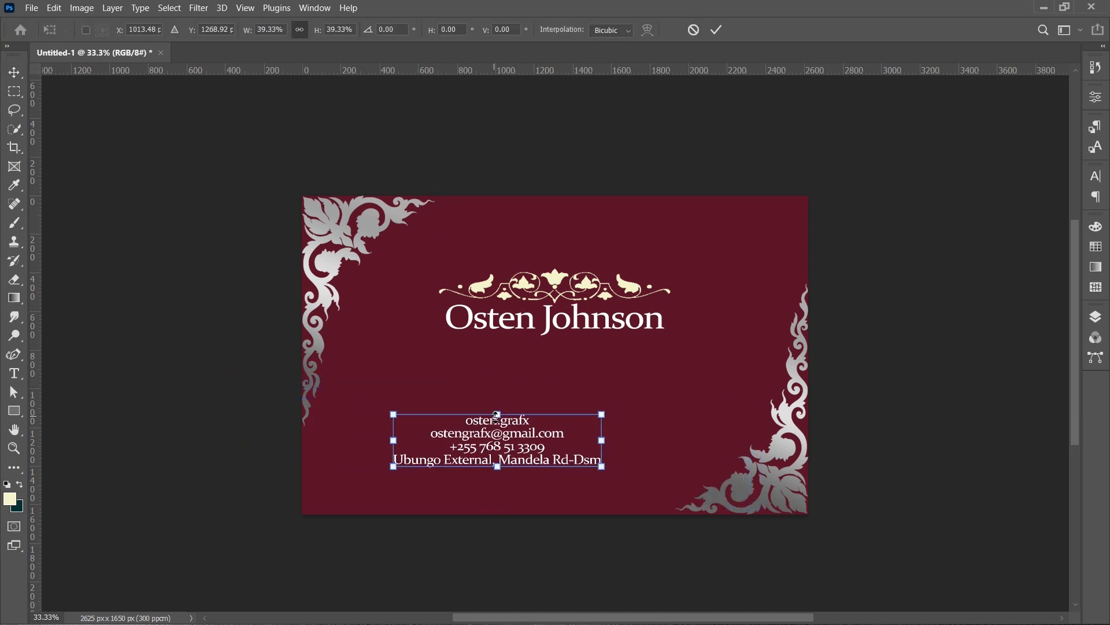
click(716, 30)
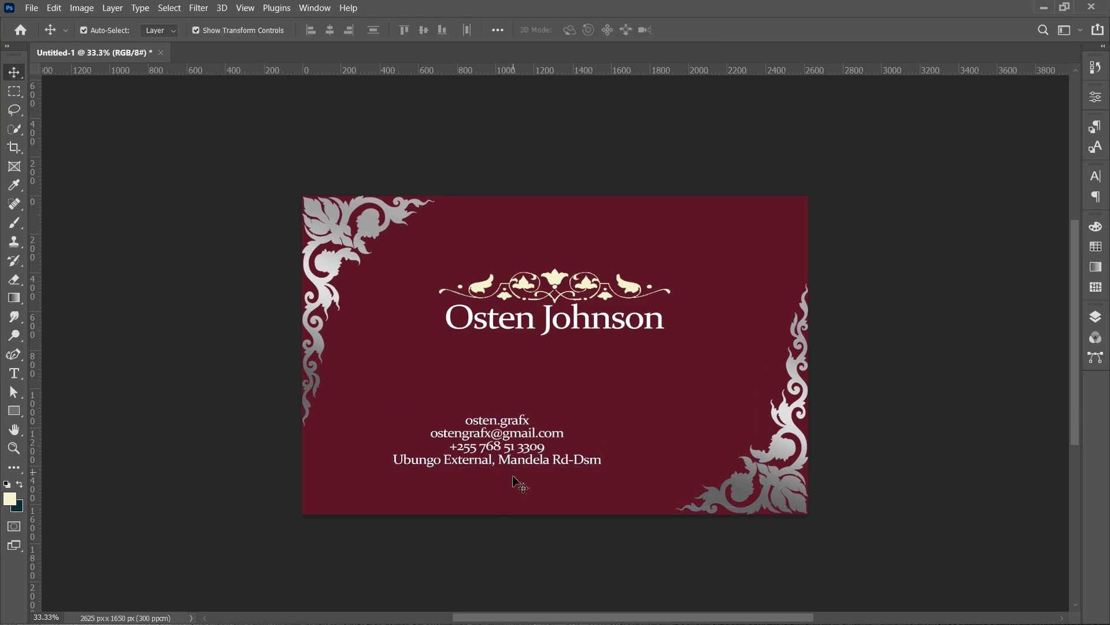
- Left-align the four contact lines and move the block to the right of the card's centre
drag(513, 415, 542, 403)
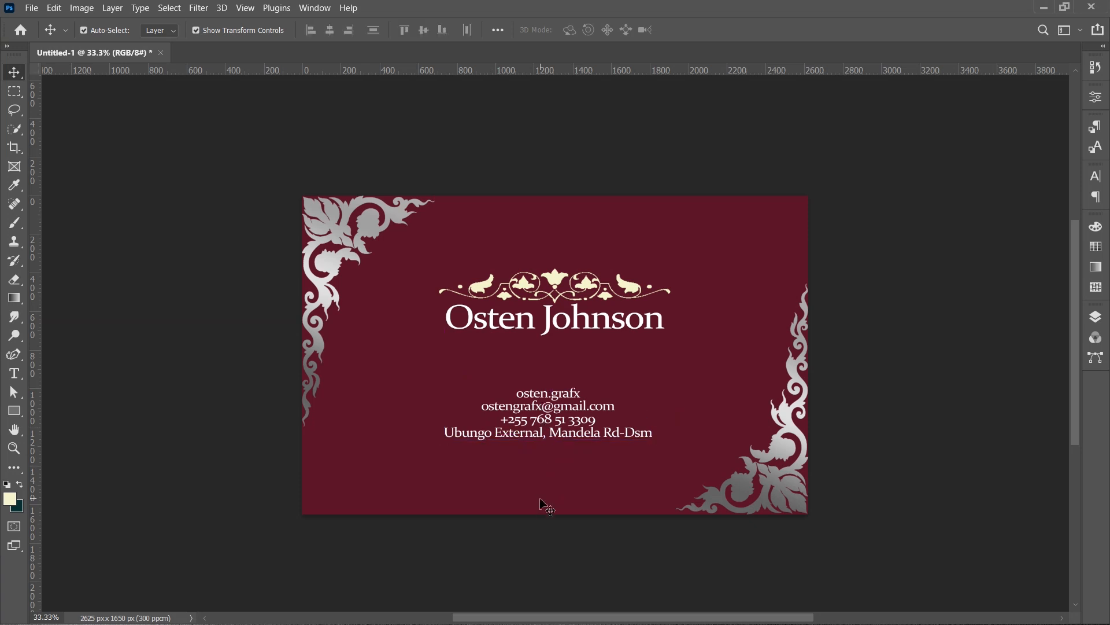
scroll(549, 477, up, 2)
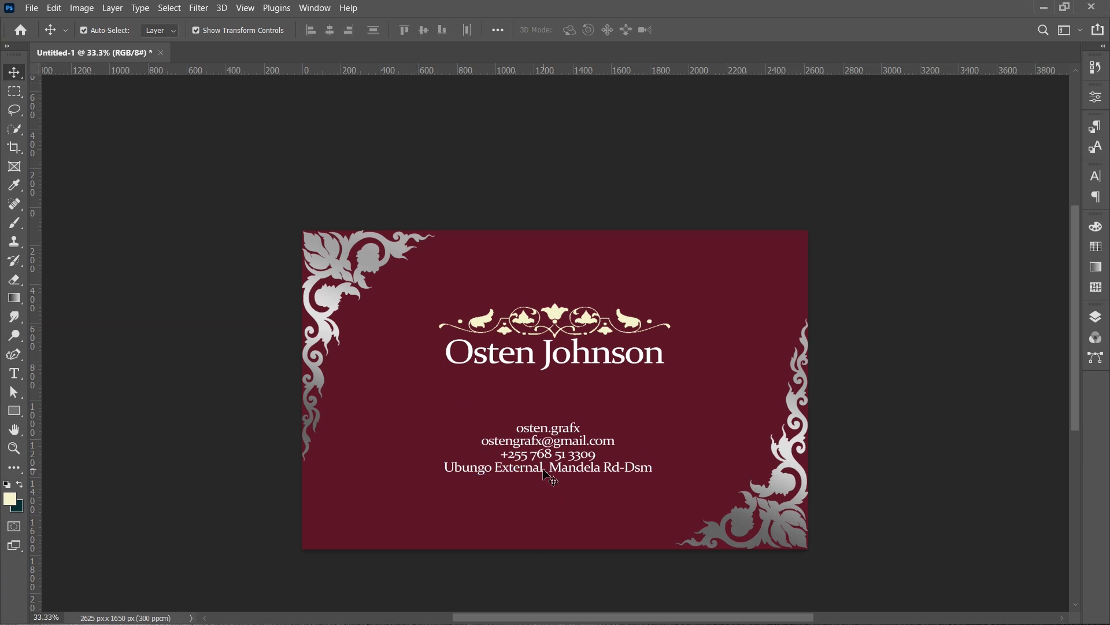
scroll(549, 477, down, 1)
scroll(549, 477, up, 1)
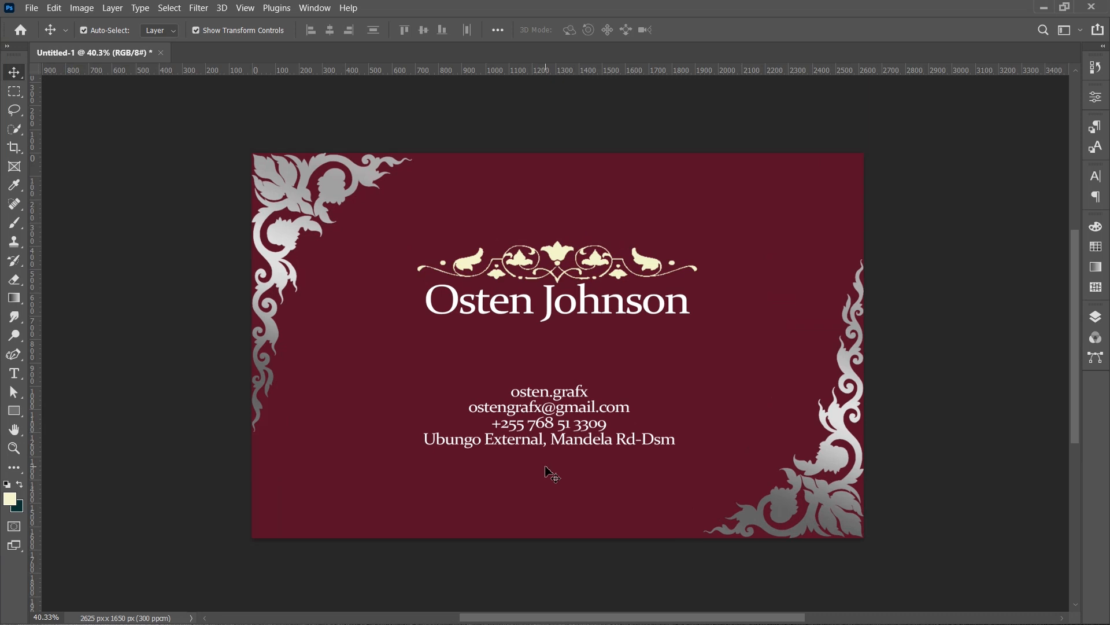
click(557, 415)
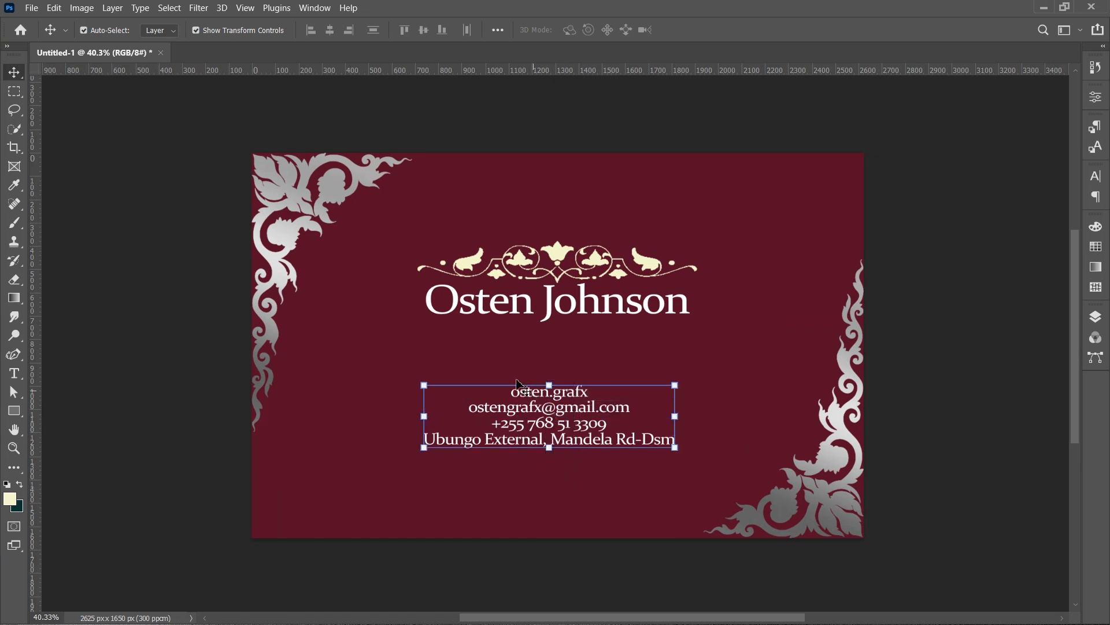
click(498, 30)
click(526, 161)
click(529, 173)
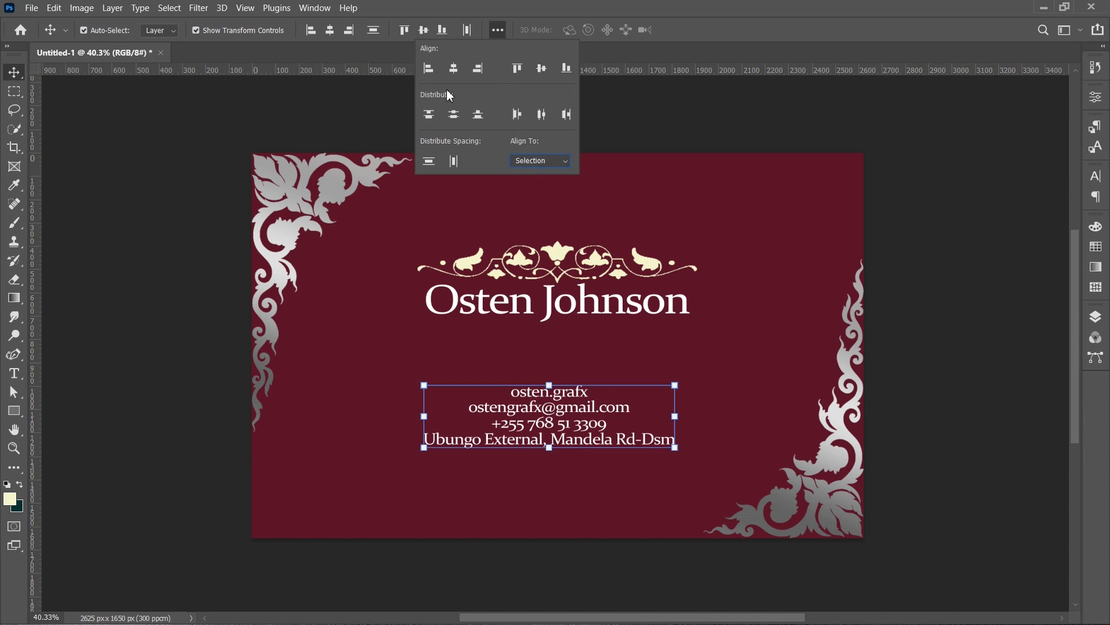
click(428, 69)
drag(497, 479, 404, 360)
drag(450, 402, 516, 401)
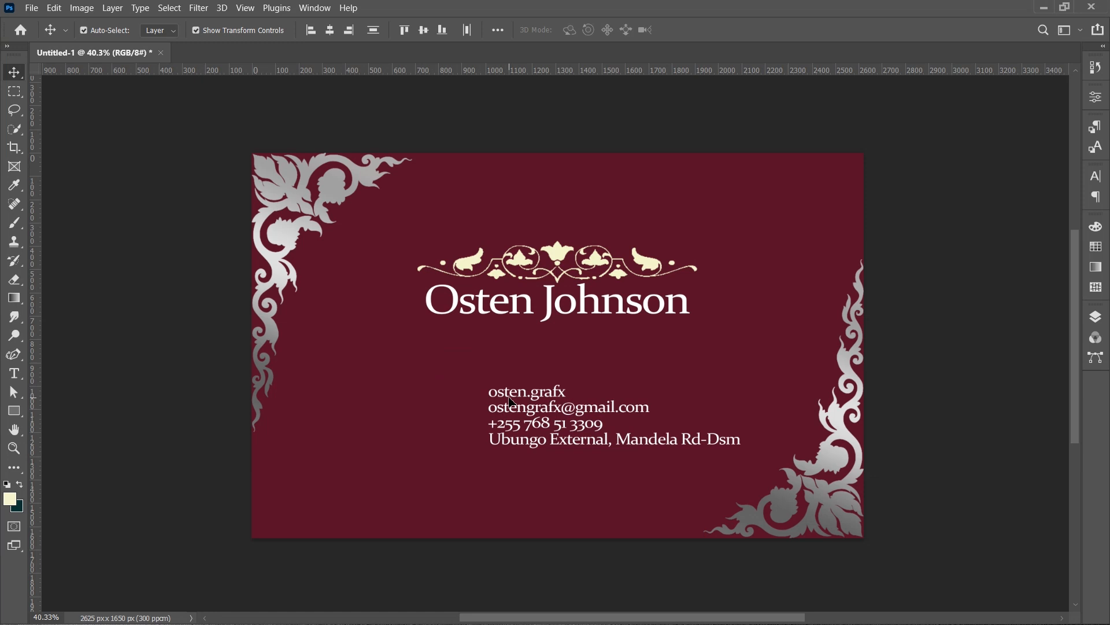
click(514, 511)
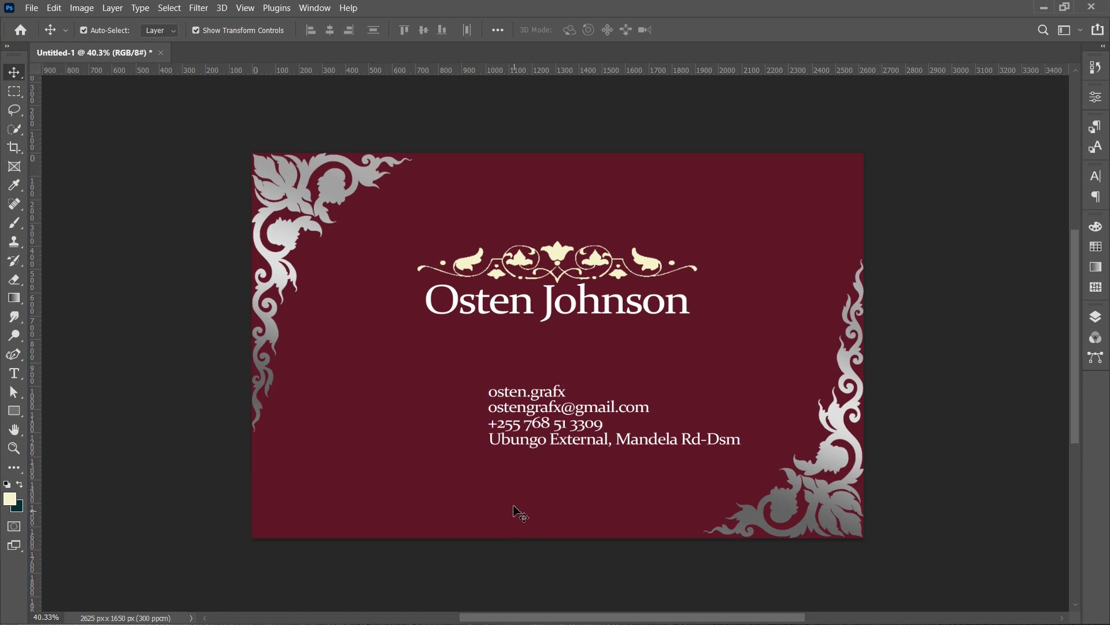
- Duplicate the handle line to its left and change the copy's text to Insta:
click(520, 398)
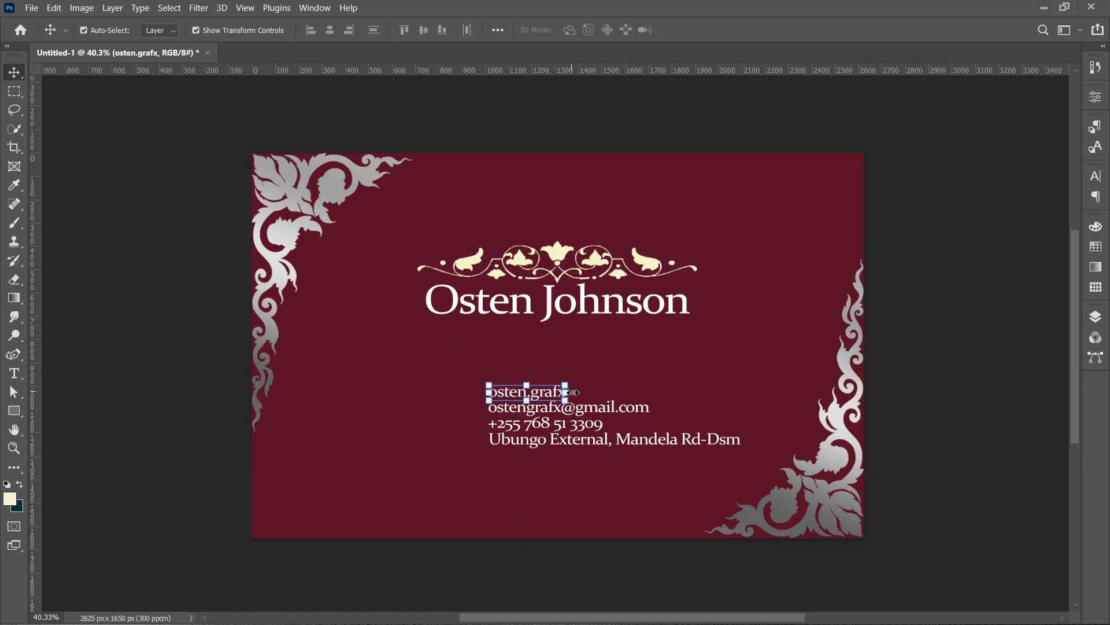
key(ctrl+j)
drag(568, 481, 481, 489)
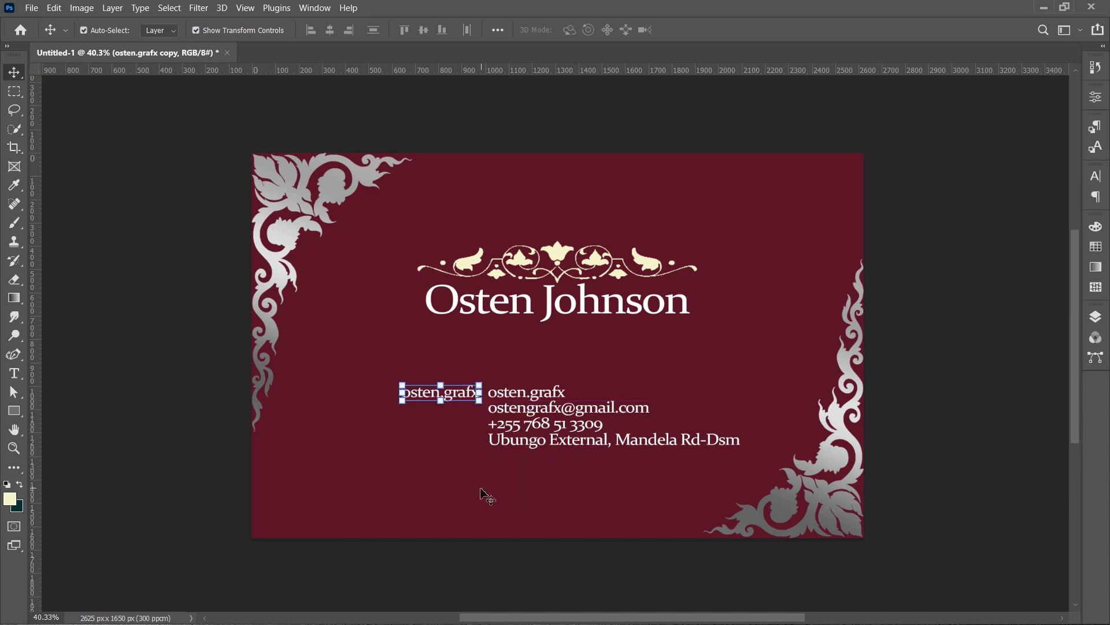
key(t)
key(Return)
text(Insta)
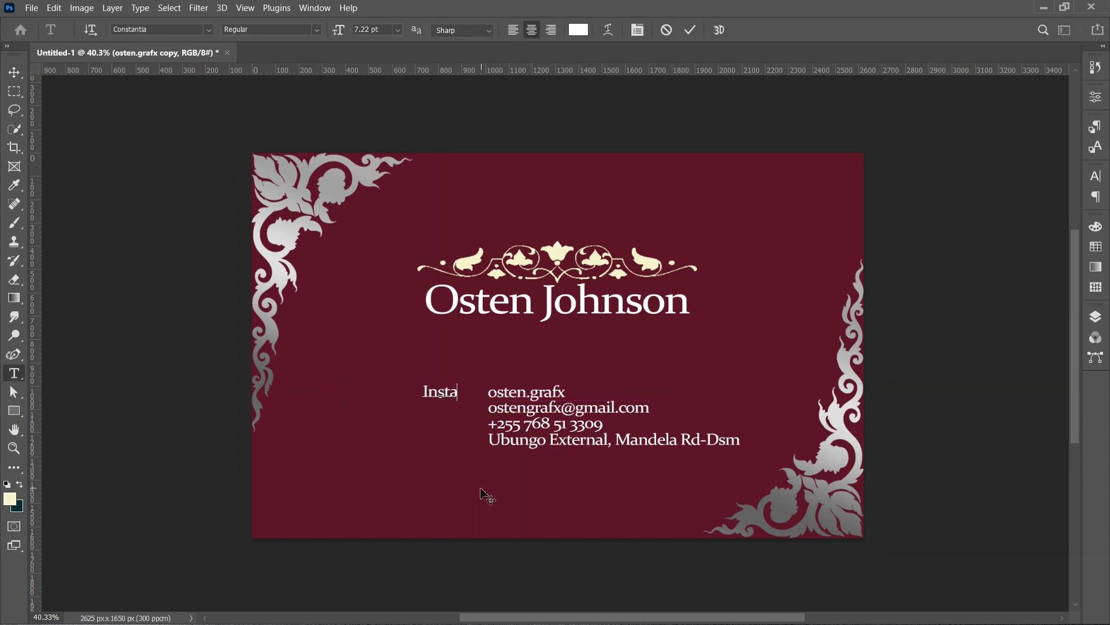
text(:)
key(ctrl+Return)
- Duplicate the Insta: label, nudge the copy down and change its text to Location:
key(v)
key(ctrl+j)
key(shift+Down)
key(shift+Down)
key(shift+Down)
key(shift+Down)
key(shift+Down)
key(shift+Down)
key(shift+Down)
key(shift+Down)
key(shift+Down)
key(shift+Down)
key(t)
key(Return)
text(Location)
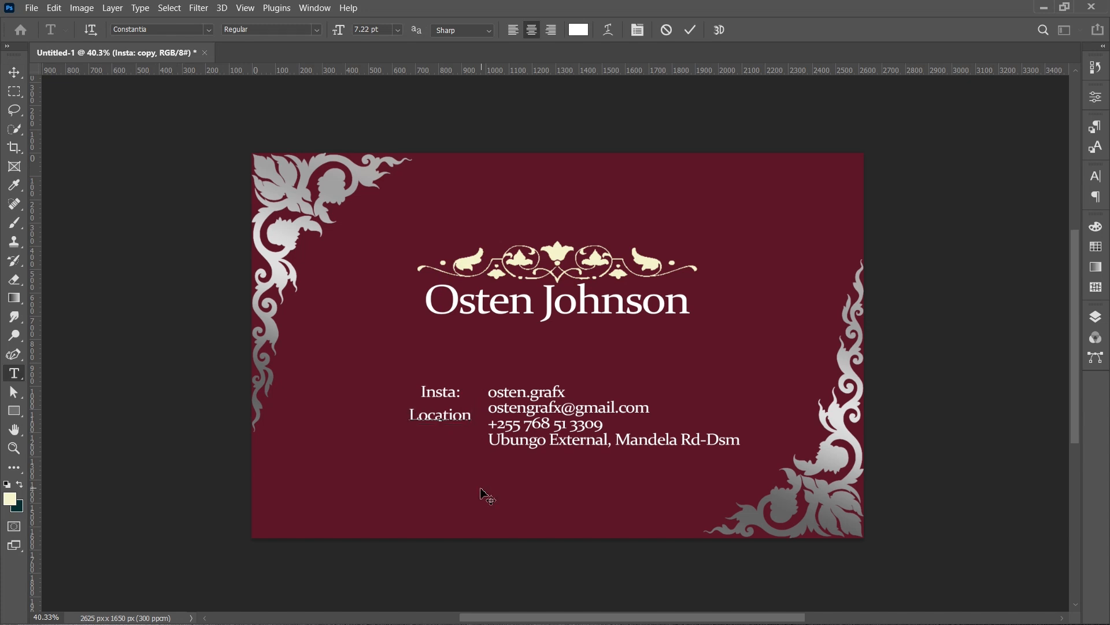
text(:)
key(ctrl+Return)
- Duplicate the Location: label, nudge the copy down and change its text to Contact:
key(v)
key(ctrl+j)
key(shift+Down)
key(shift+Down)
key(shift+Down)
key(shift+Down)
key(shift+Down)
key(shift+Down)
key(shift+Down)
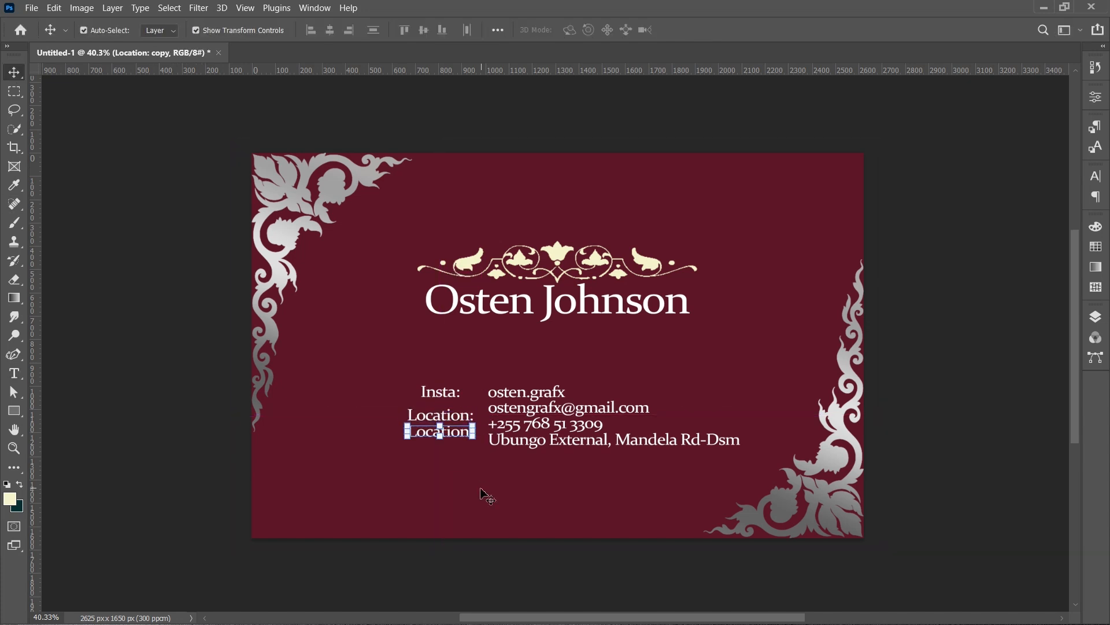
key(t)
key(Return)
text(Contact:)
key(ctrl+Return)
- Duplicate the Contact: label, nudge the copy down and change its text to Email:
key(v)
key(ctrl+j)
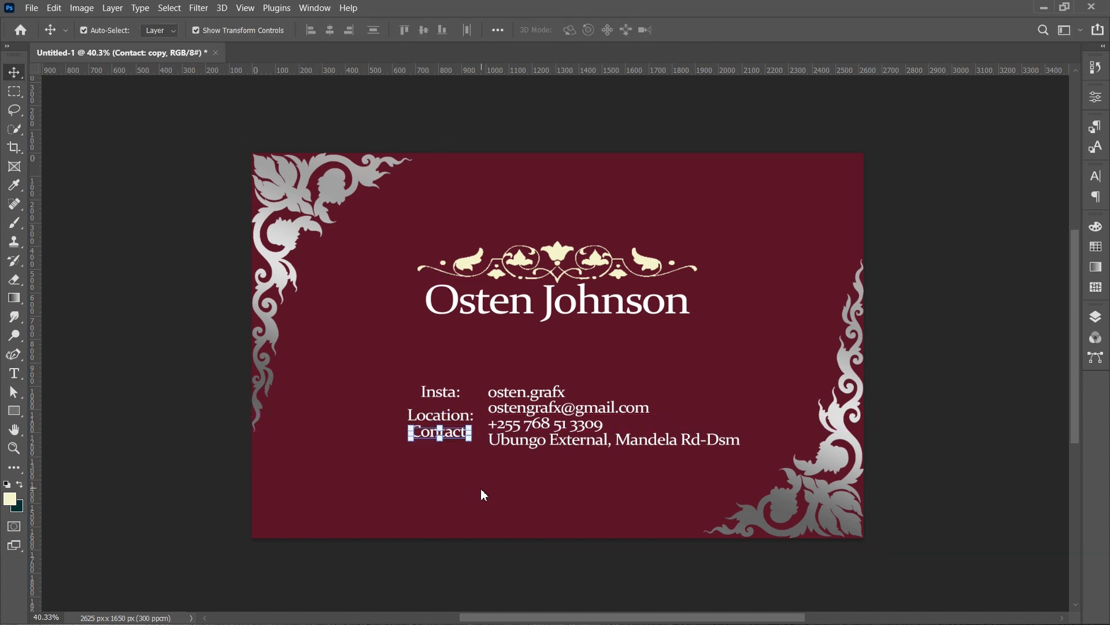
key(shift+Down)
key(shift+Down)
key(shift+Down)
key(shift+Down)
key(shift+Down)
key(shift+Down)
key(t)
key(Return)
text(Emai)
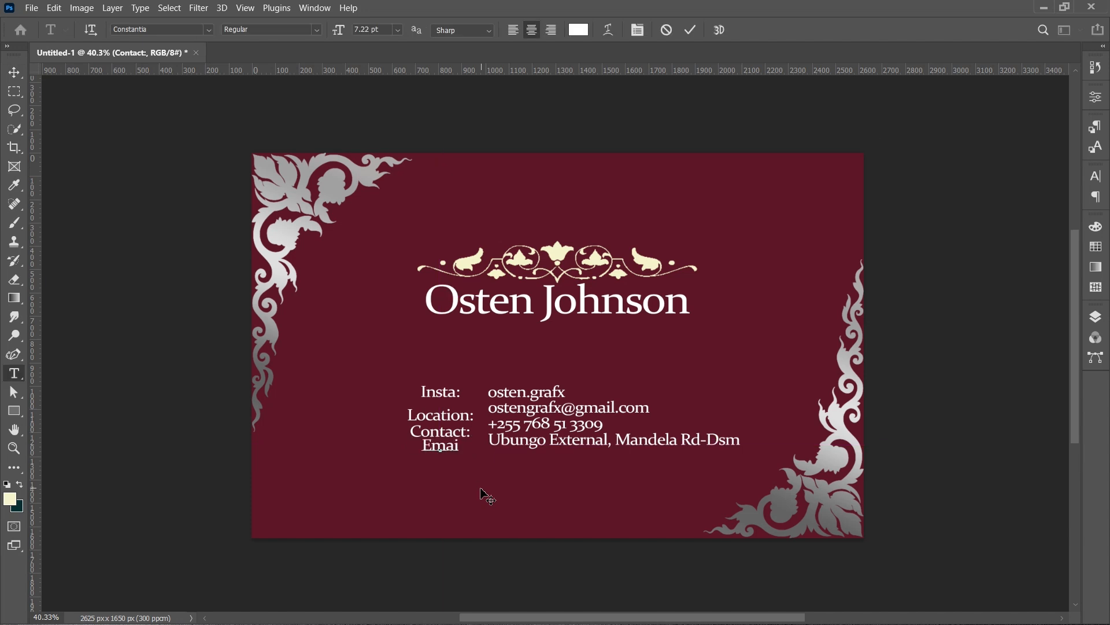
text(l:)
key(ctrl+Return)
- Rearrange the labels so Email: sits second, Contact: third and Location: last
key(v)
click(575, 469)
mouse_move(423, 461)
mouse_down()
mouse_move(436, 400)
mouse_move(439, 448)
mouse_up()
click(456, 494)
mouse_move(448, 461)
mouse_down()
mouse_move(448, 412)
mouse_move(446, 459)
mouse_up()
click(450, 496)
drag(399, 513, 376, 513)
key(ctrl+z)
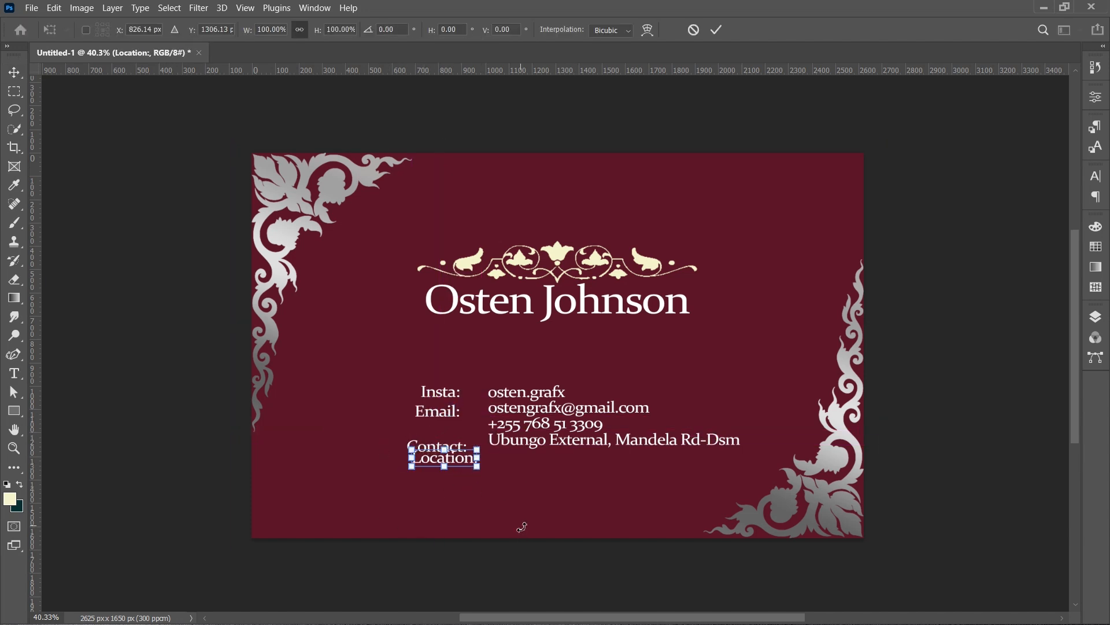
key(Return)
click(522, 527)
mouse_move(437, 445)
mouse_down()
mouse_move(438, 431)
mouse_move(442, 452)
mouse_up()
click(472, 484)
click(489, 465)
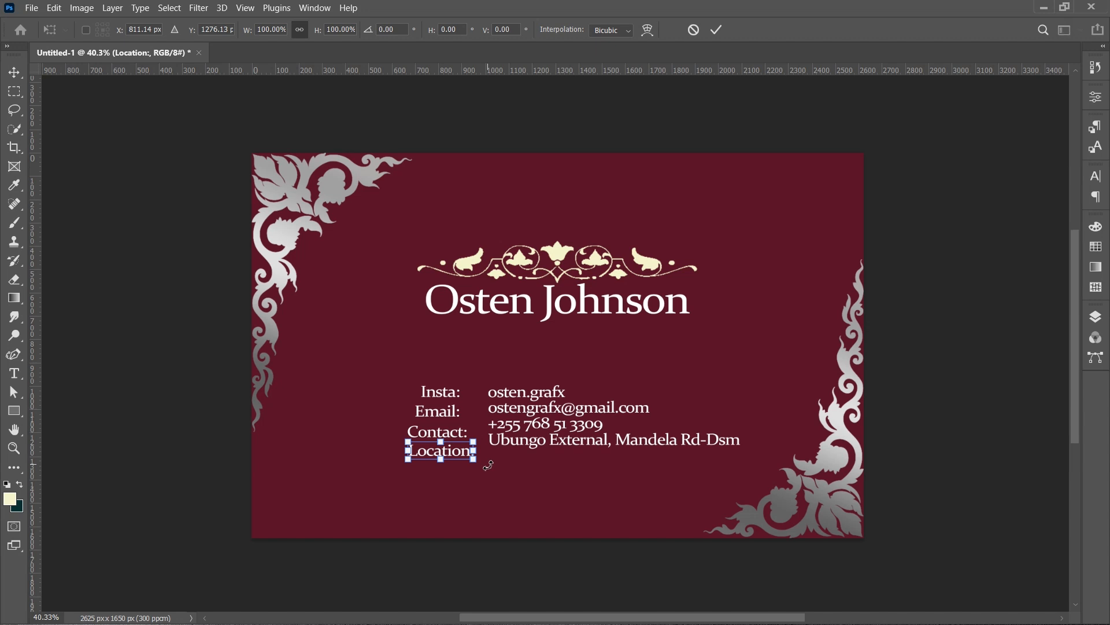
key(Return)
click(455, 496)
- Right-align the four labels and distribute them evenly in height
drag(456, 496, 427, 393)
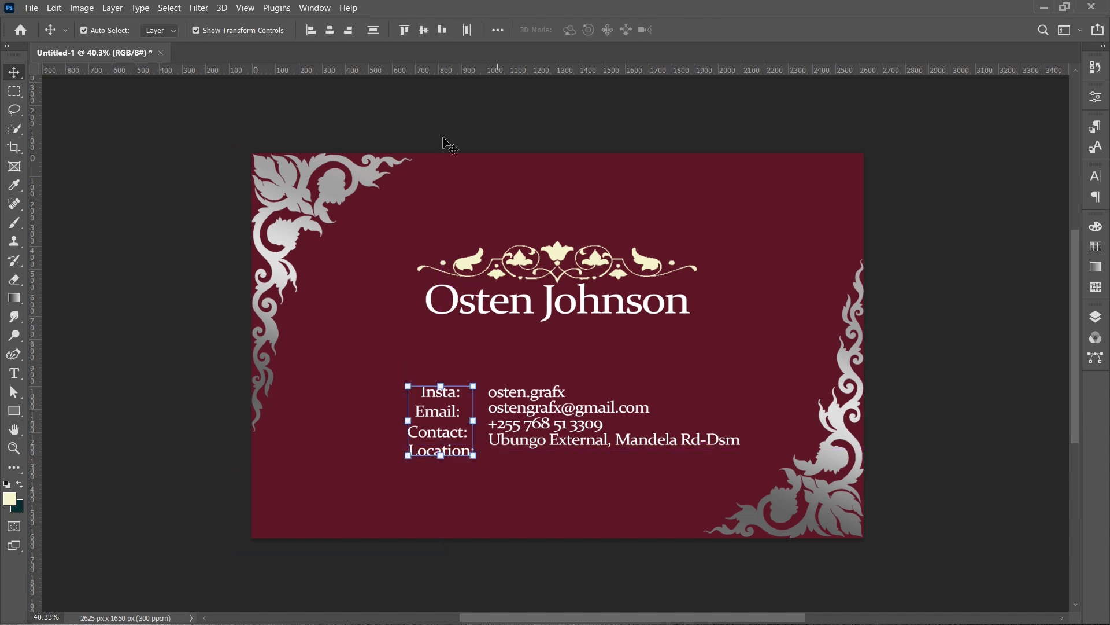
click(348, 29)
click(372, 29)
click(564, 472)
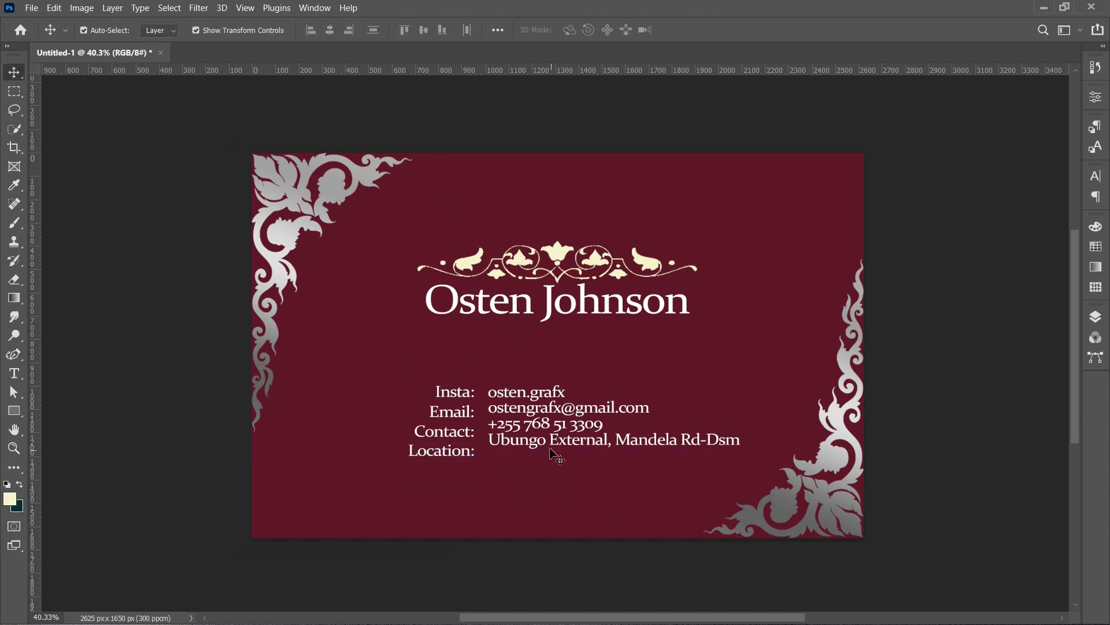
- Nudge the address line down and align it vertically with the Location: label
click(552, 454)
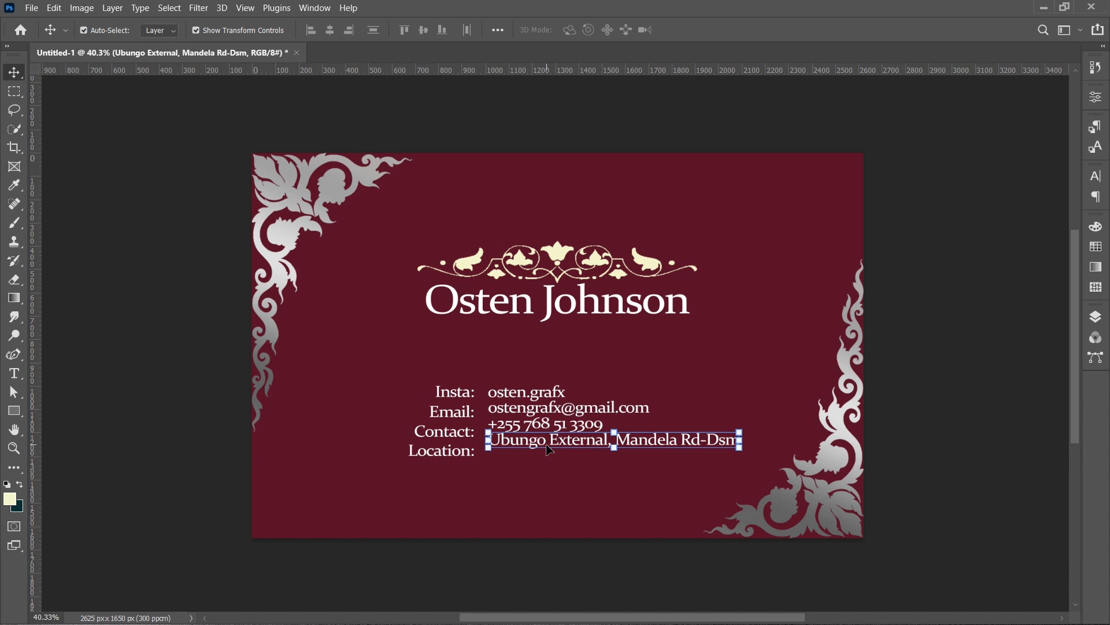
key(shift+Down)
key(shift+Down)
key(shift+Down)
key(shift+Down)
key(shift+Down)
click(533, 501)
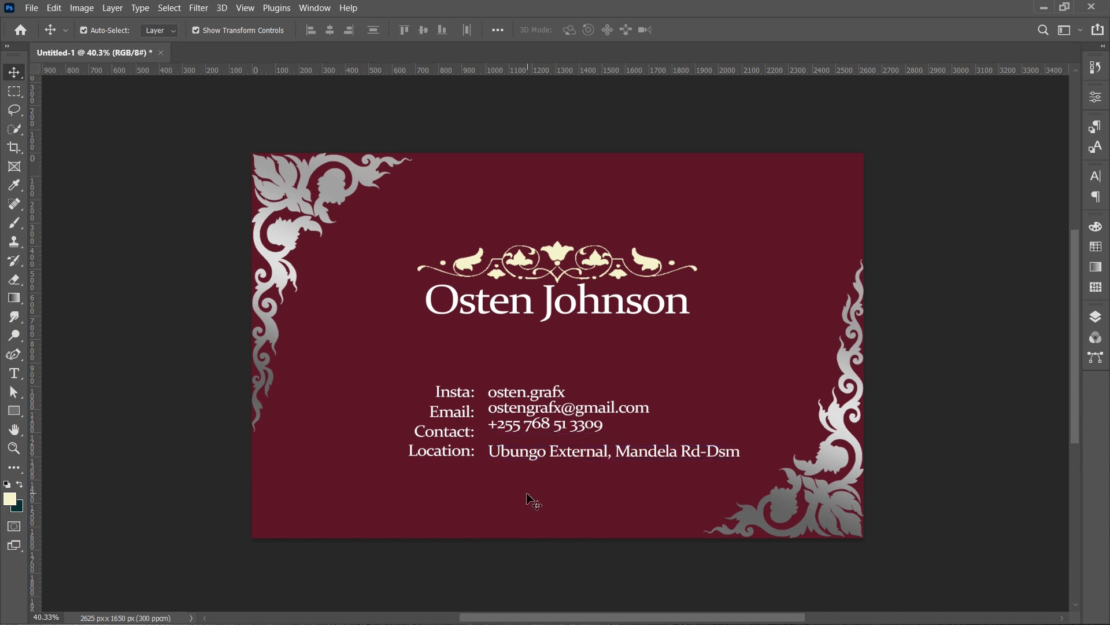
drag(527, 494, 460, 455)
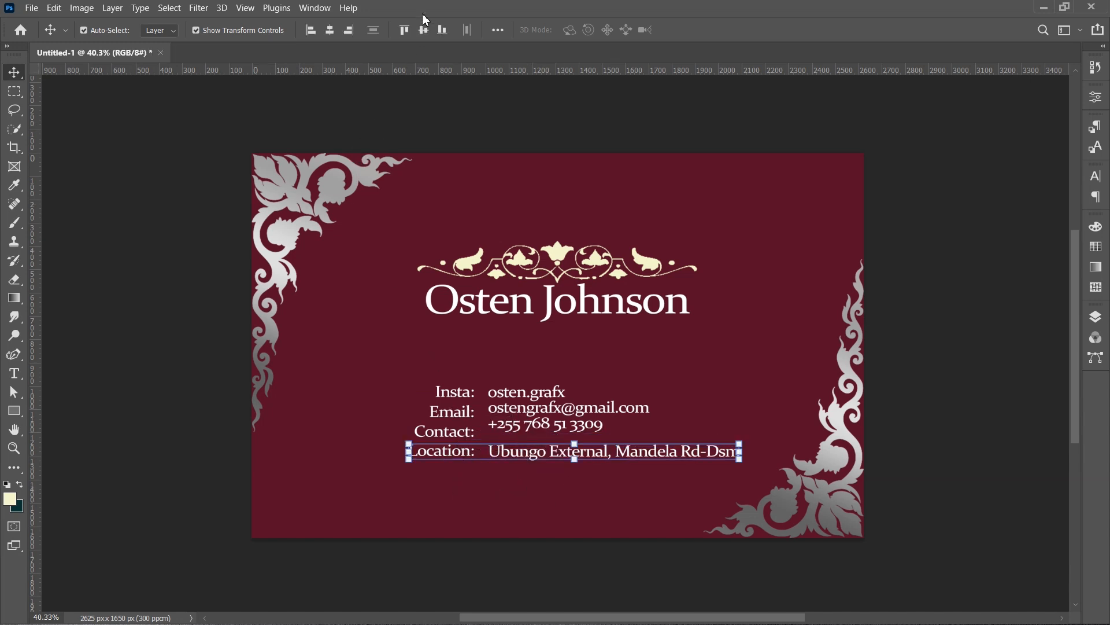
click(423, 33)
click(558, 515)
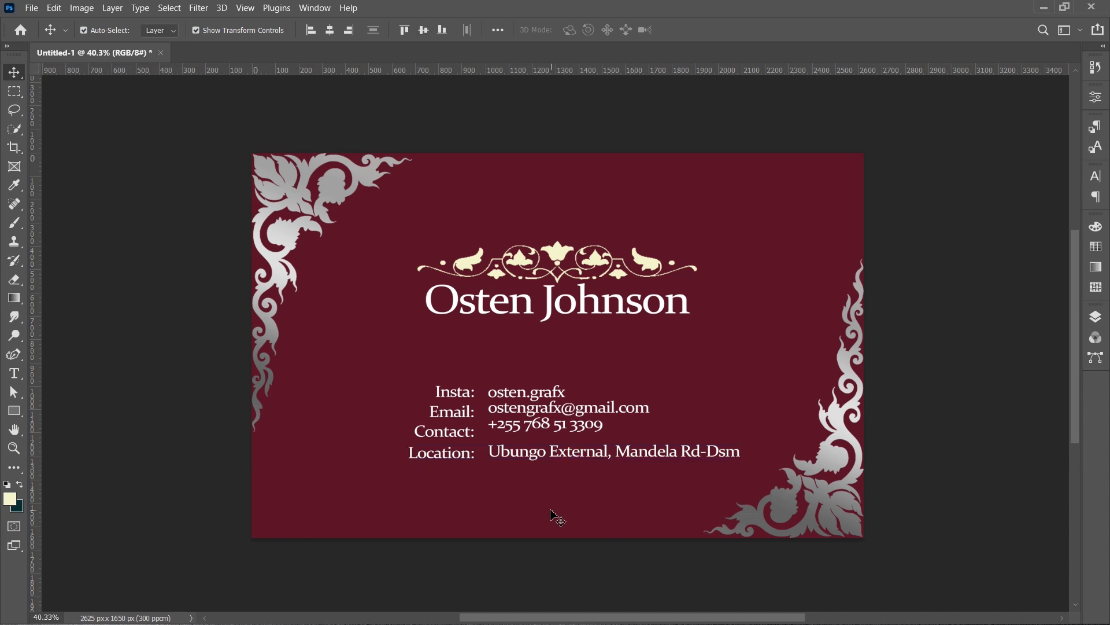
- Distribute the four contact value lines evenly in height
drag(560, 508, 561, 373)
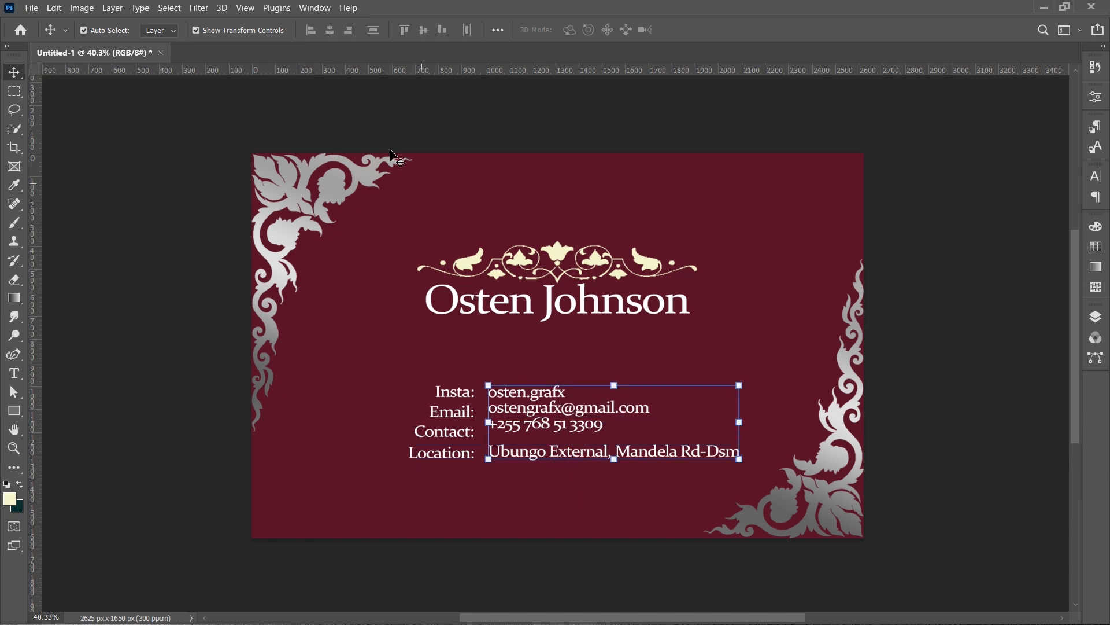
click(373, 34)
click(384, 466)
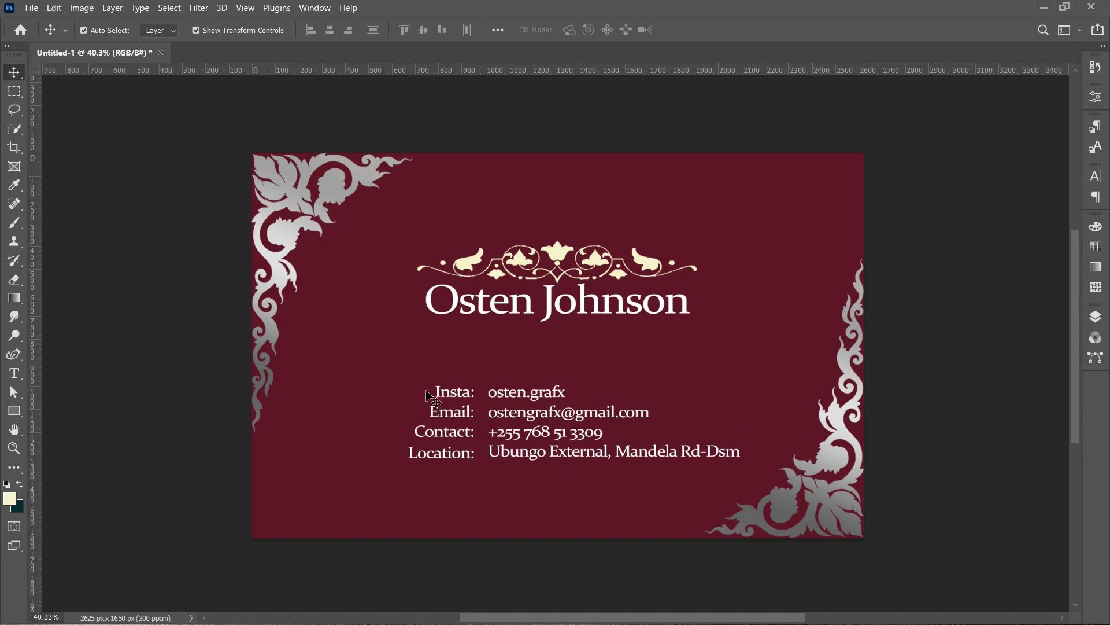
drag(520, 370, 564, 463)
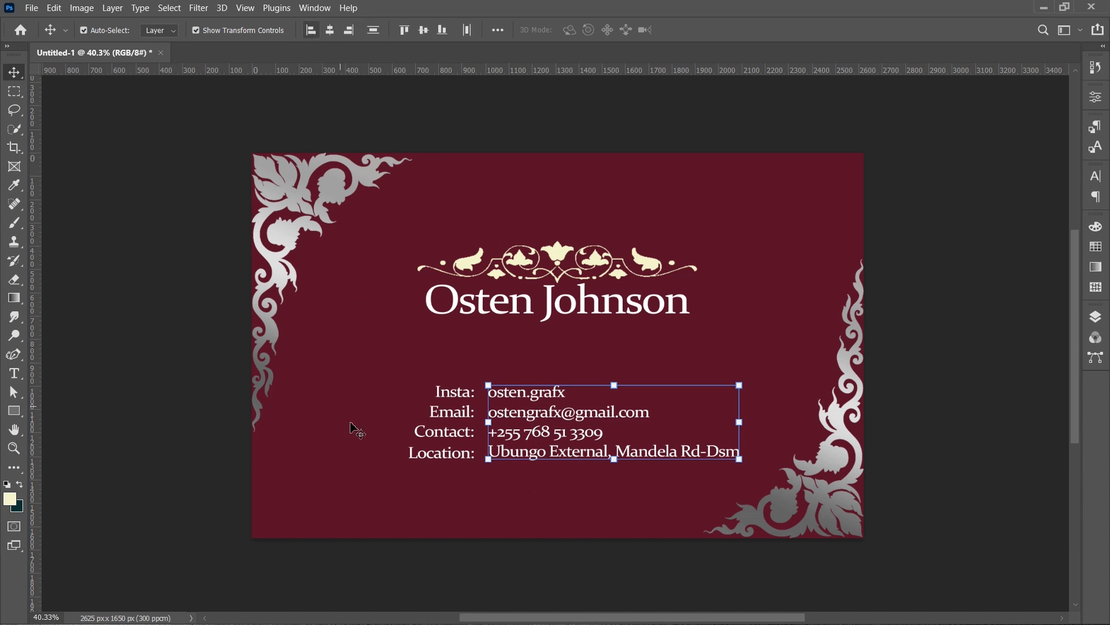
click(381, 455)
- Insert a space before the colon in the Insta: and Location: labels
click(457, 393)
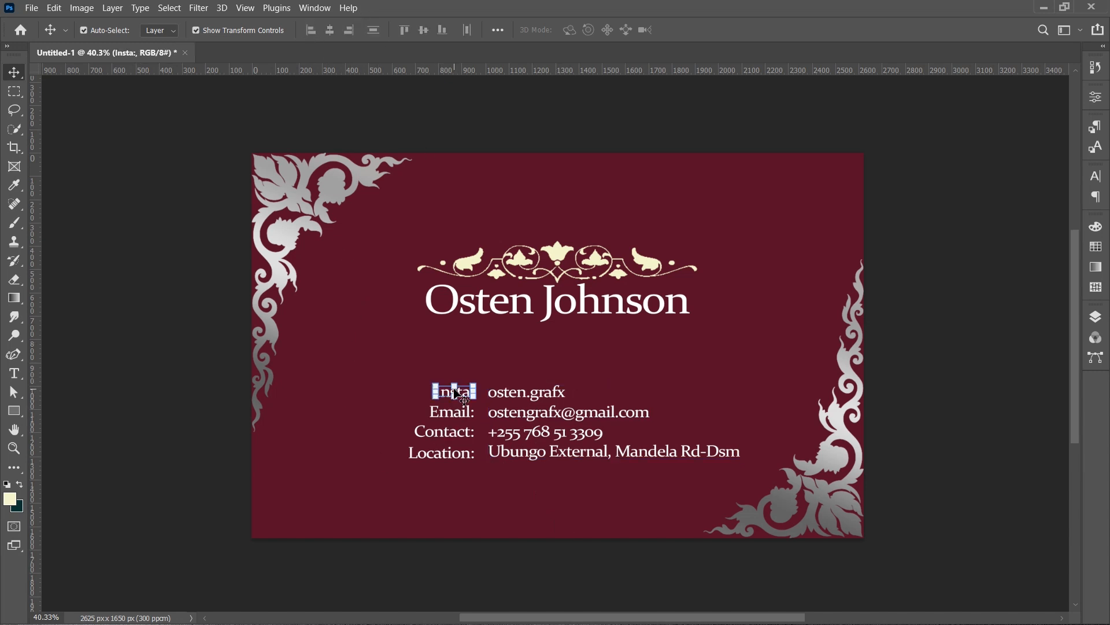
double_click(455, 393)
key(Right)
key(Left)
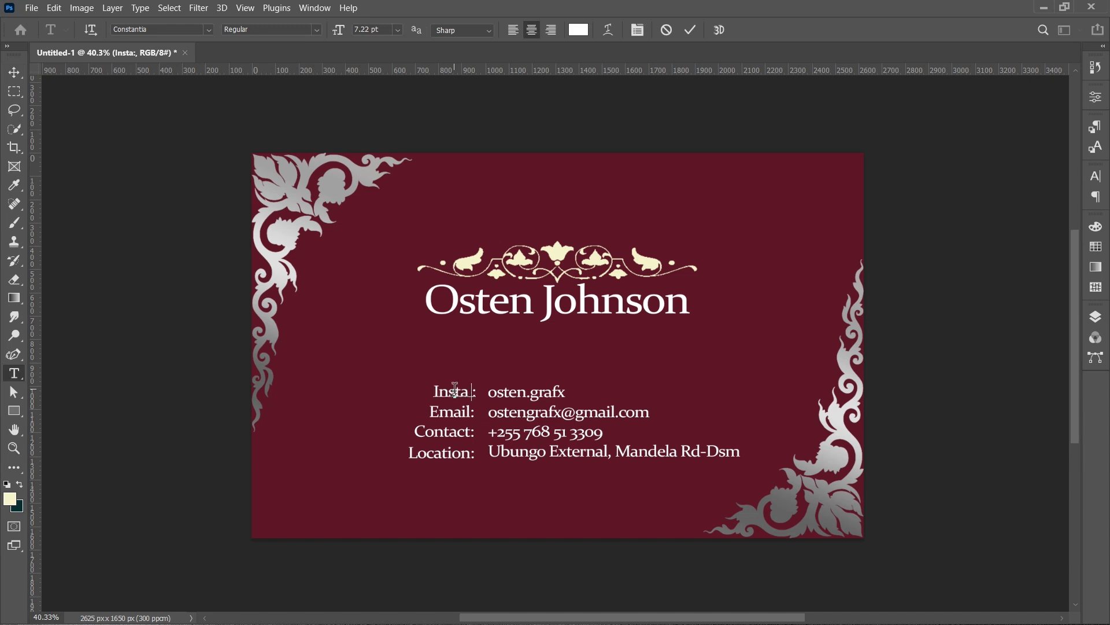
key(ctrl+Return)
ctrl+click(455, 456)
double_click(457, 457)
key(Right)
key(Left)
key(ctrl+Return)
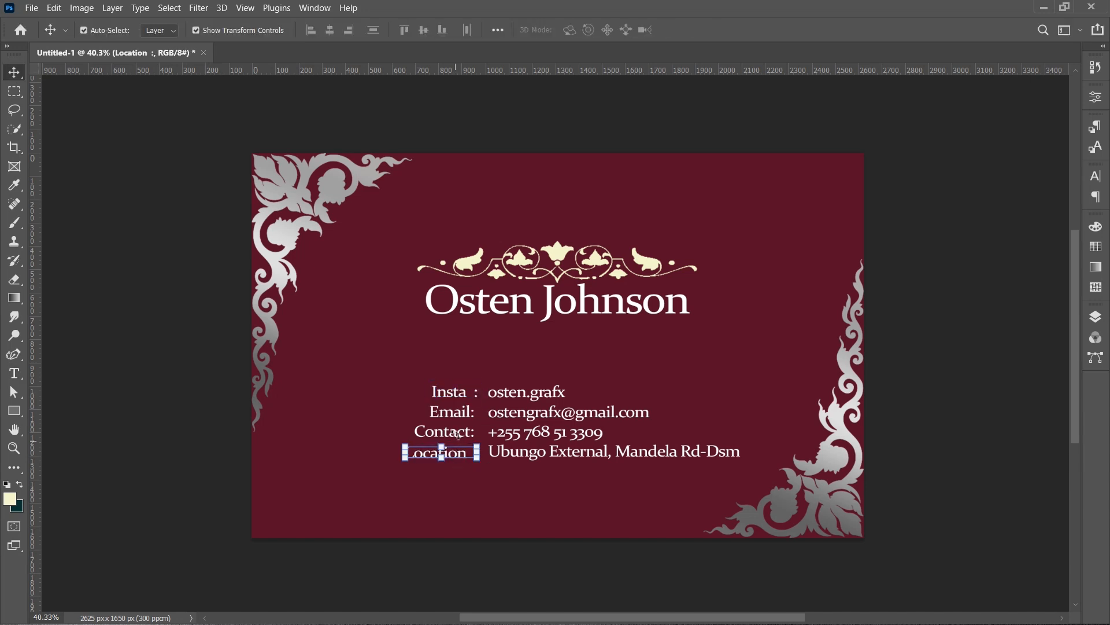
- Insert a space before the colon in the Email: and Contact: labels
double_click(455, 412)
key(Right)
key(Left)
key(ctrl+Return)
double_click(444, 432)
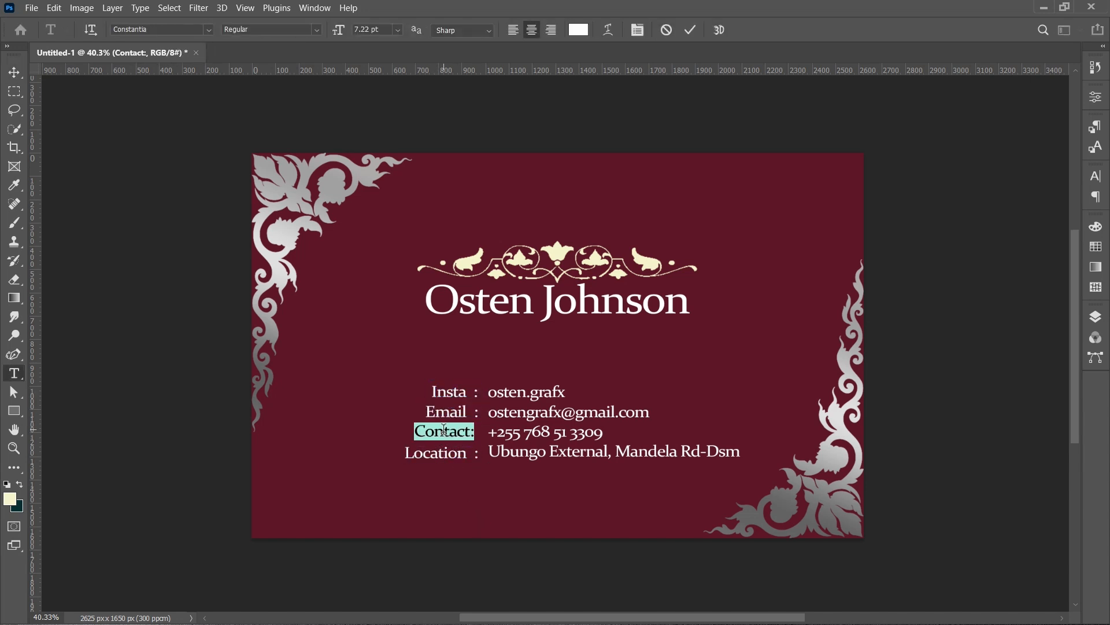
key(Right)
key(Left)
key(ctrl+Return)
click(377, 383)
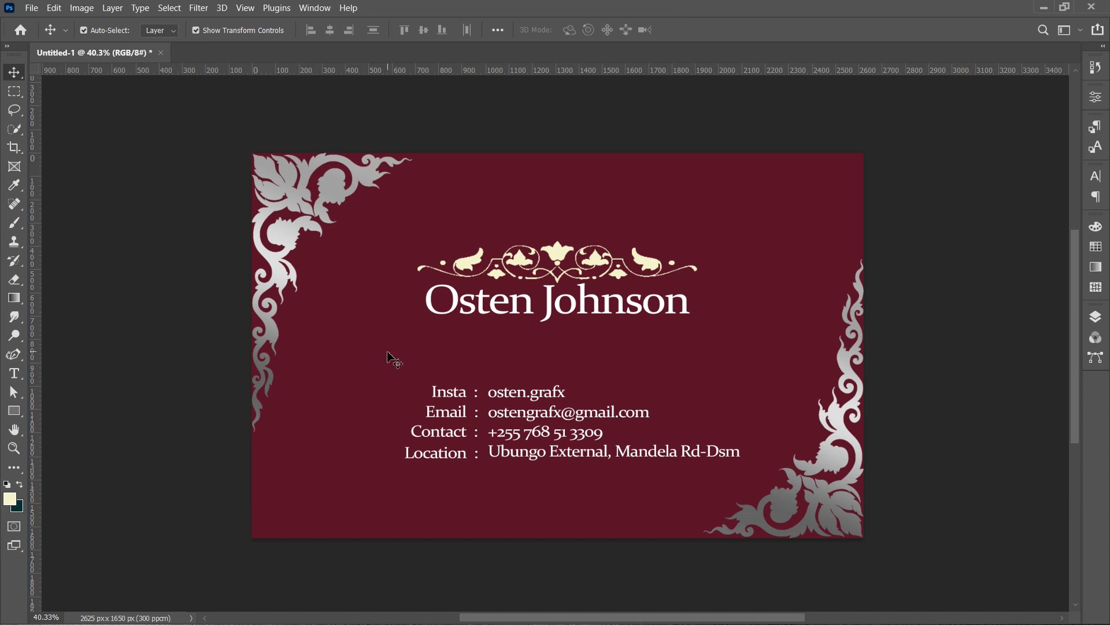
- Move the whole contact block, labels and values, slightly to the right
drag(585, 515, 393, 375)
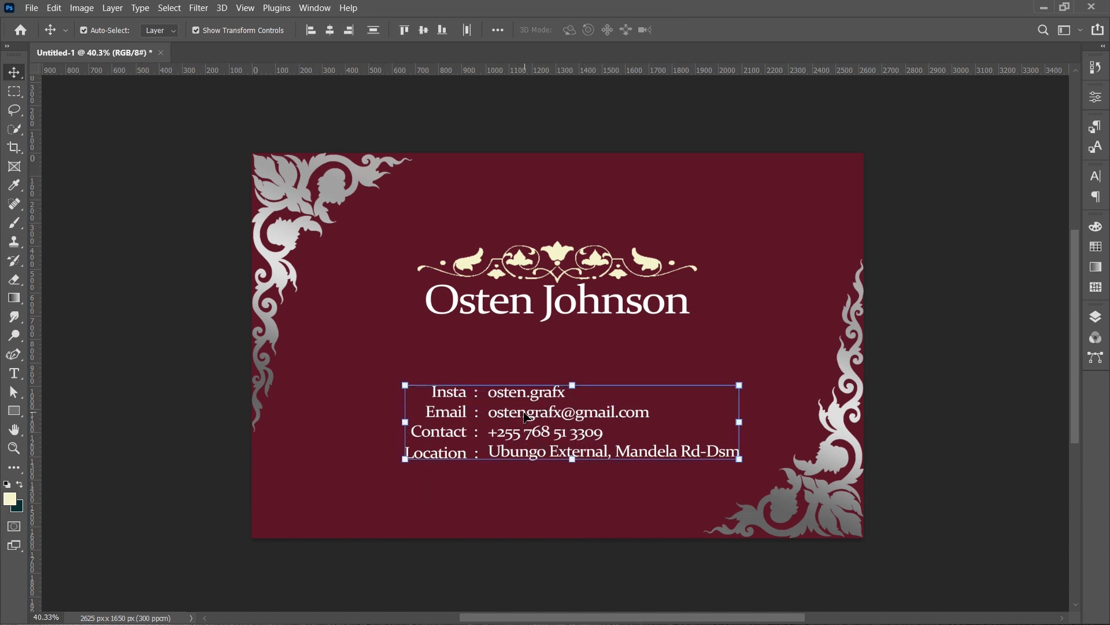
mouse_move(528, 417)
mouse_down()
mouse_move(546, 408)
mouse_move(498, 408)
mouse_move(531, 415)
mouse_up()
click(347, 488)
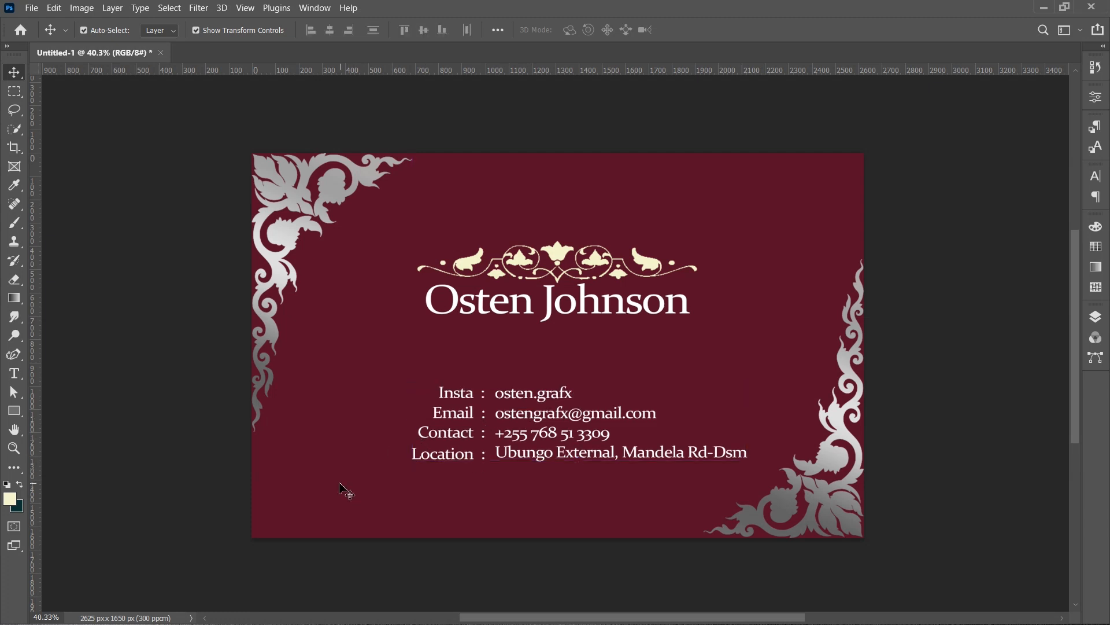
- Open the Layers panel to review the card's layer stack
click(555, 256)
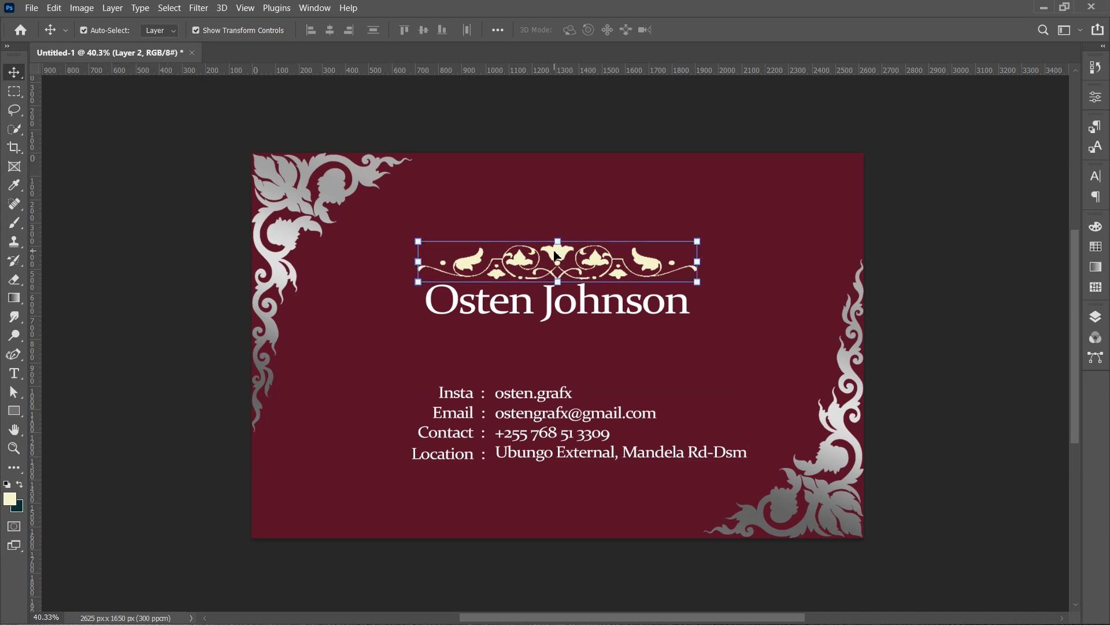
click(301, 193)
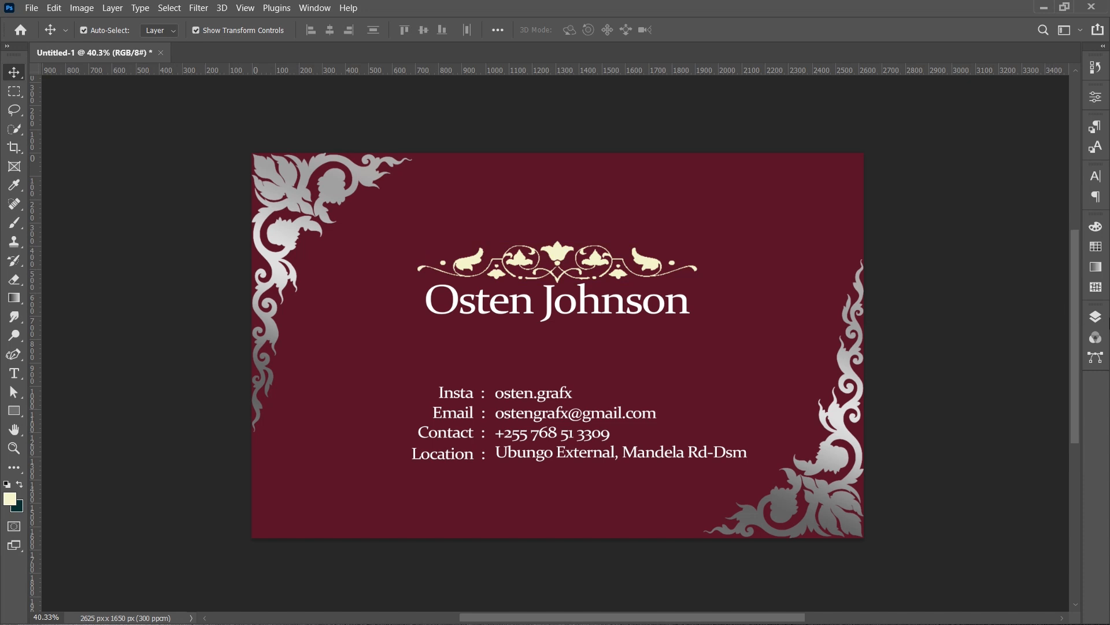
click(1096, 318)
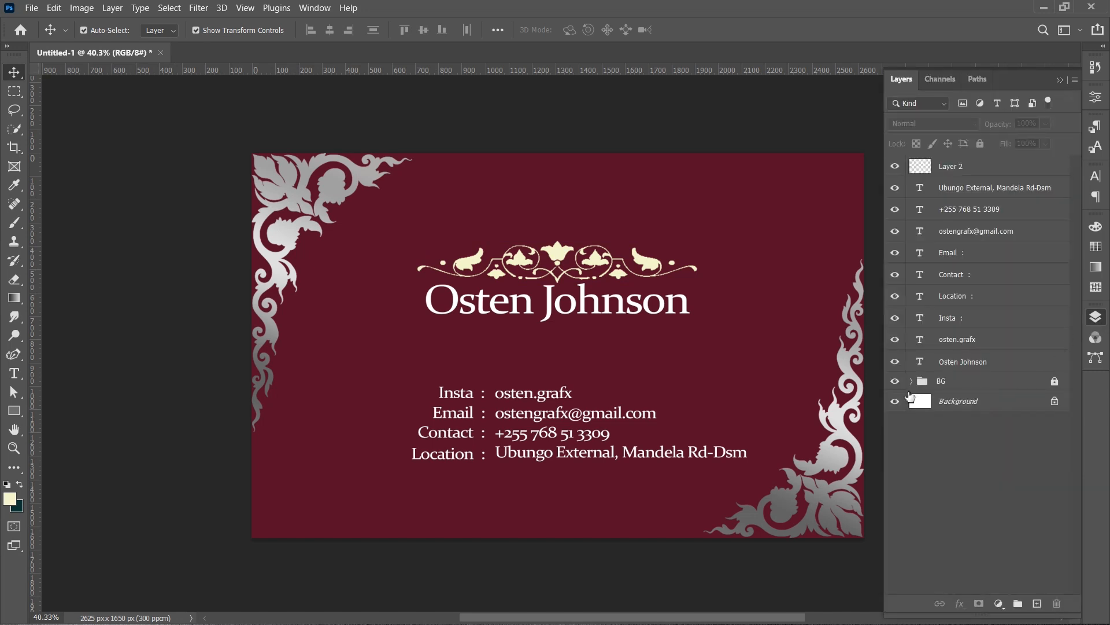
- Copy the corner ornament's silver gradient overlay effect onto the ornament above the name
click(912, 382)
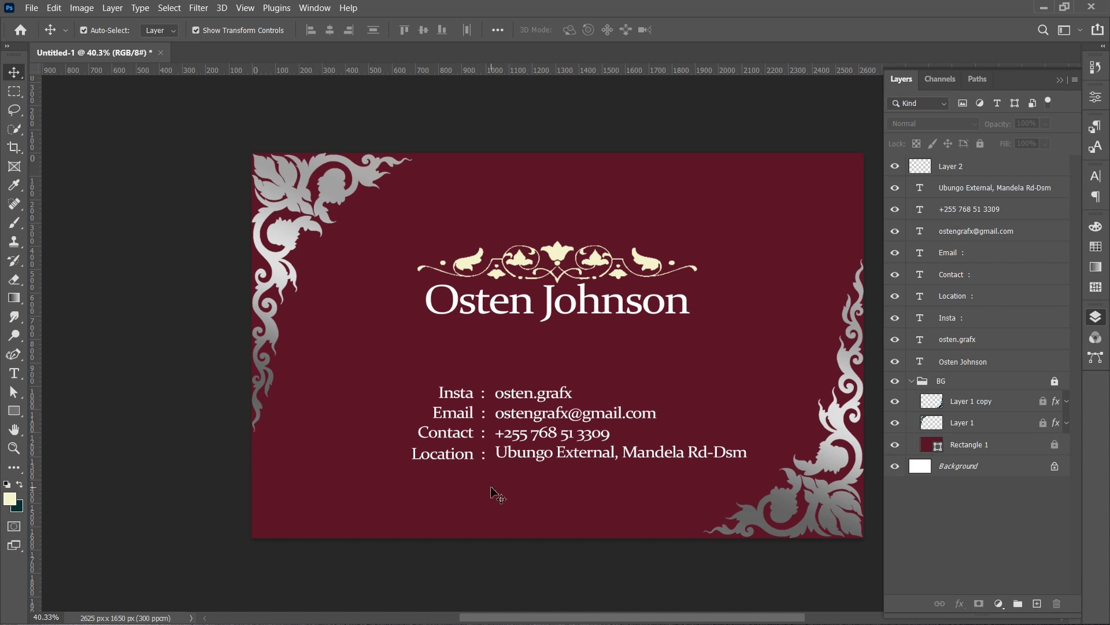
click(559, 255)
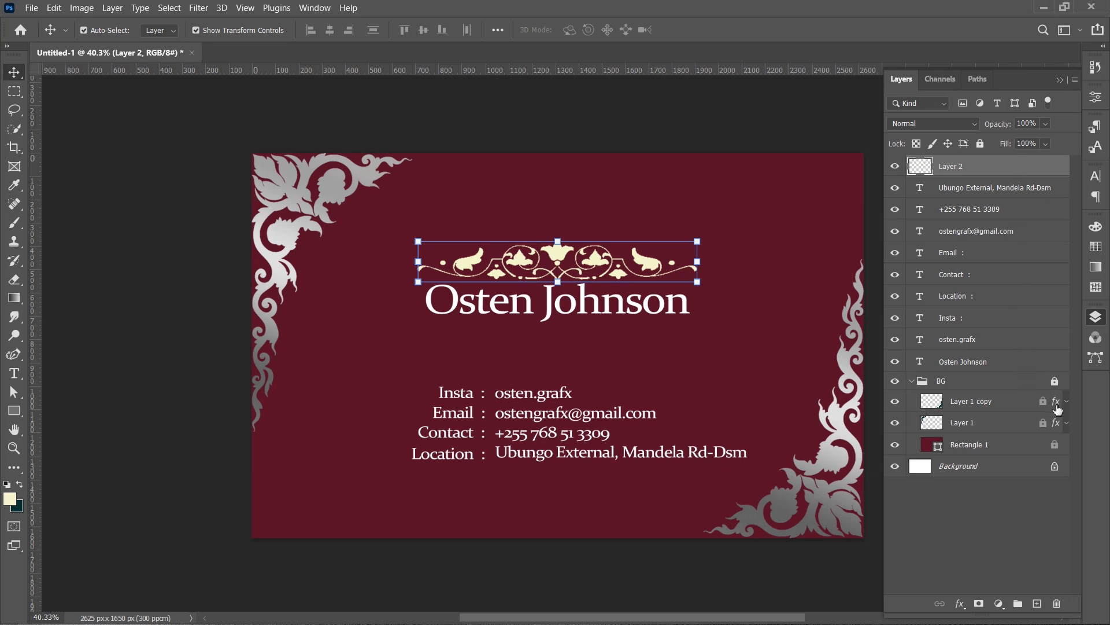
drag(1057, 408, 1023, 180)
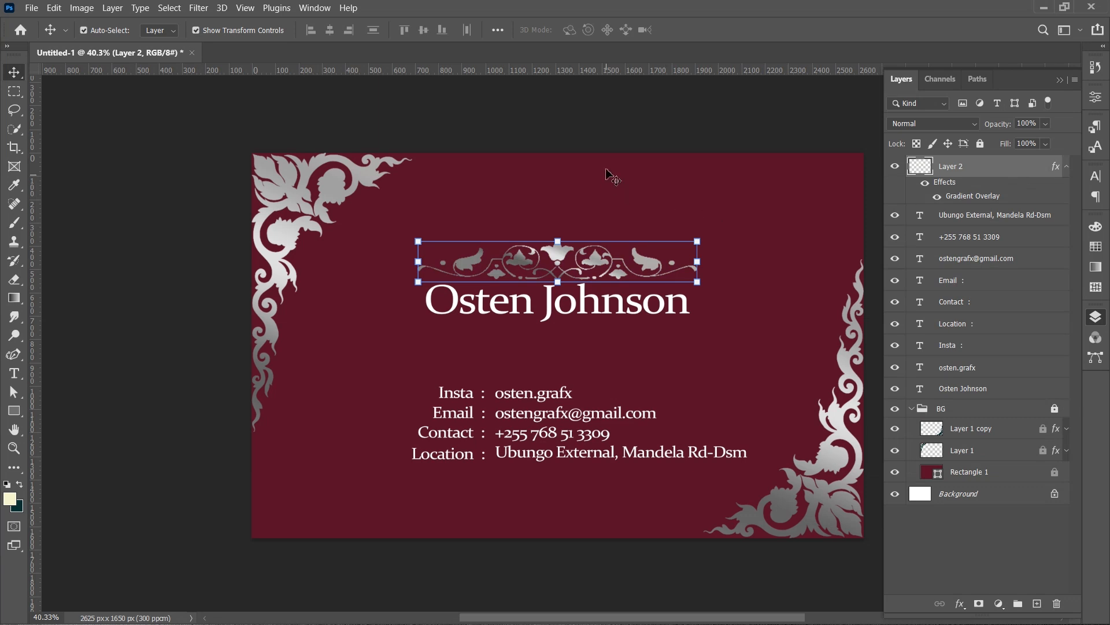
click(643, 143)
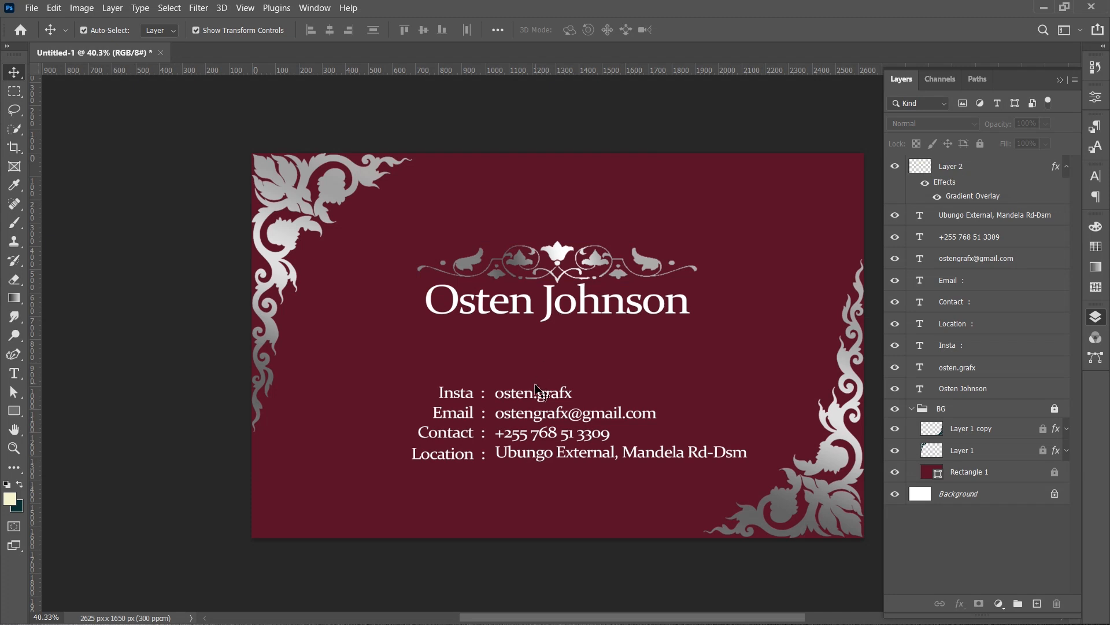
- Duplicate the osten.grafx text below the name and retype it as "Graphics Designer"
click(542, 402)
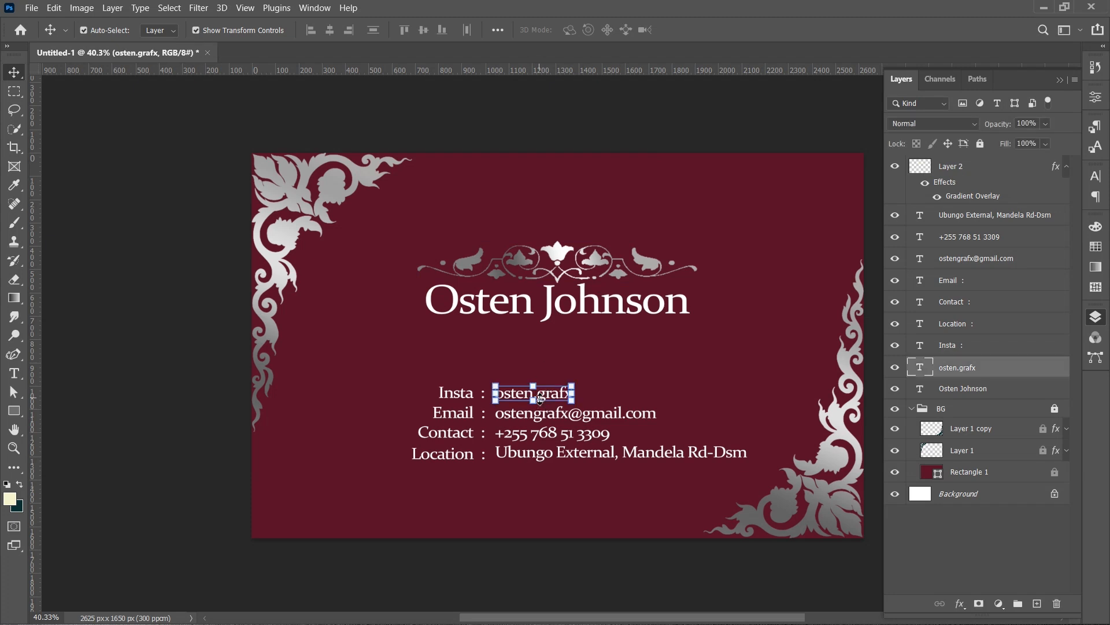
drag(546, 399, 614, 346)
double_click(613, 343)
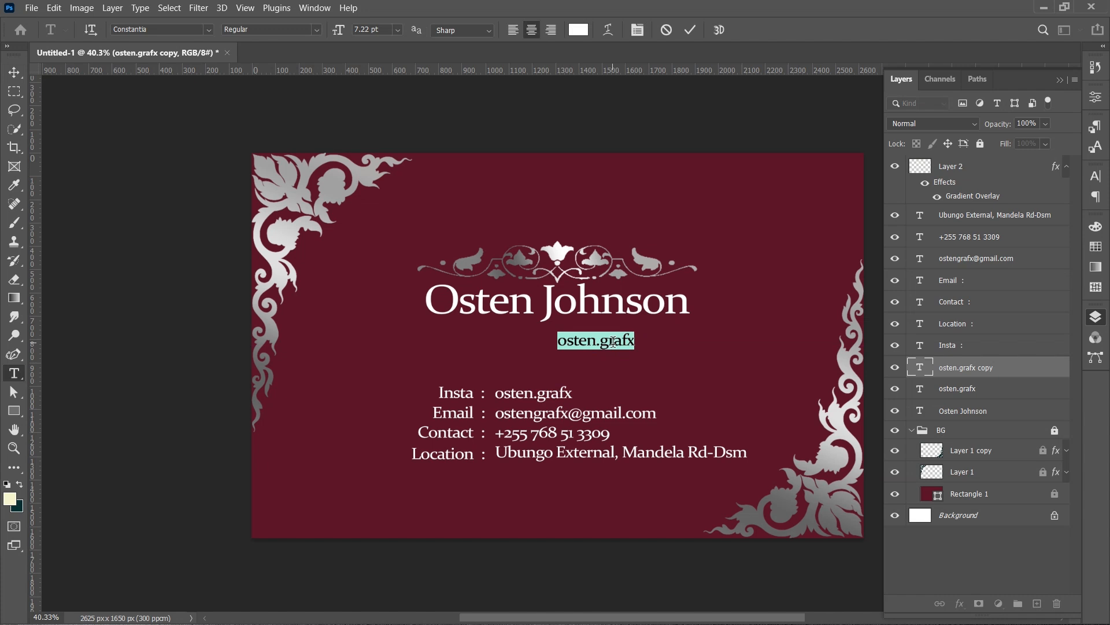
text(Graphics Designer)
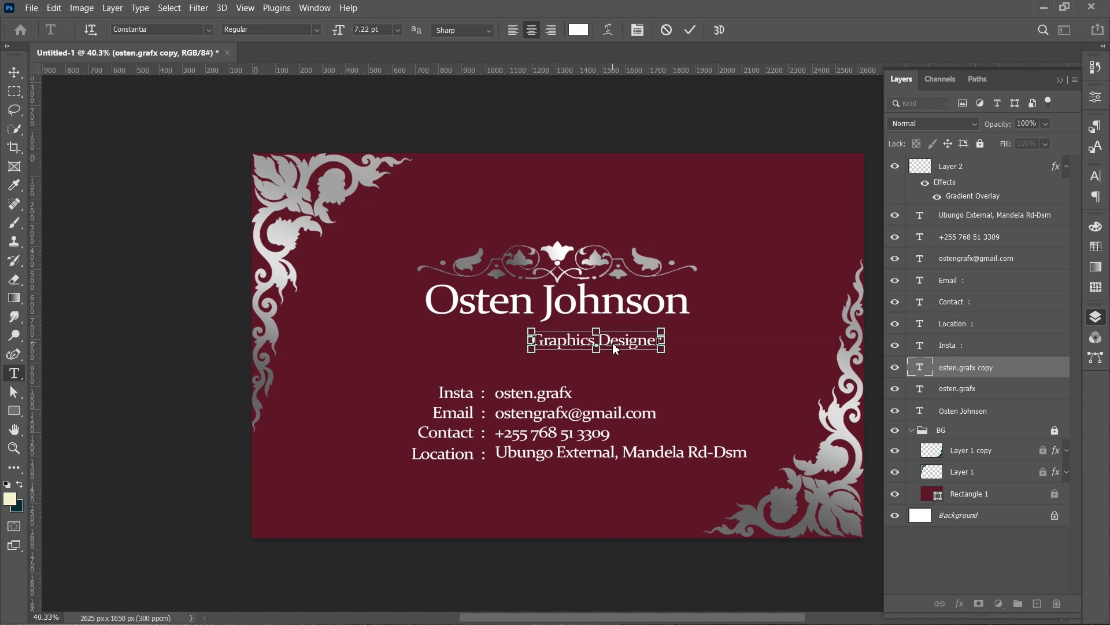
key(ctrl+Return)
drag(629, 346, 650, 337)
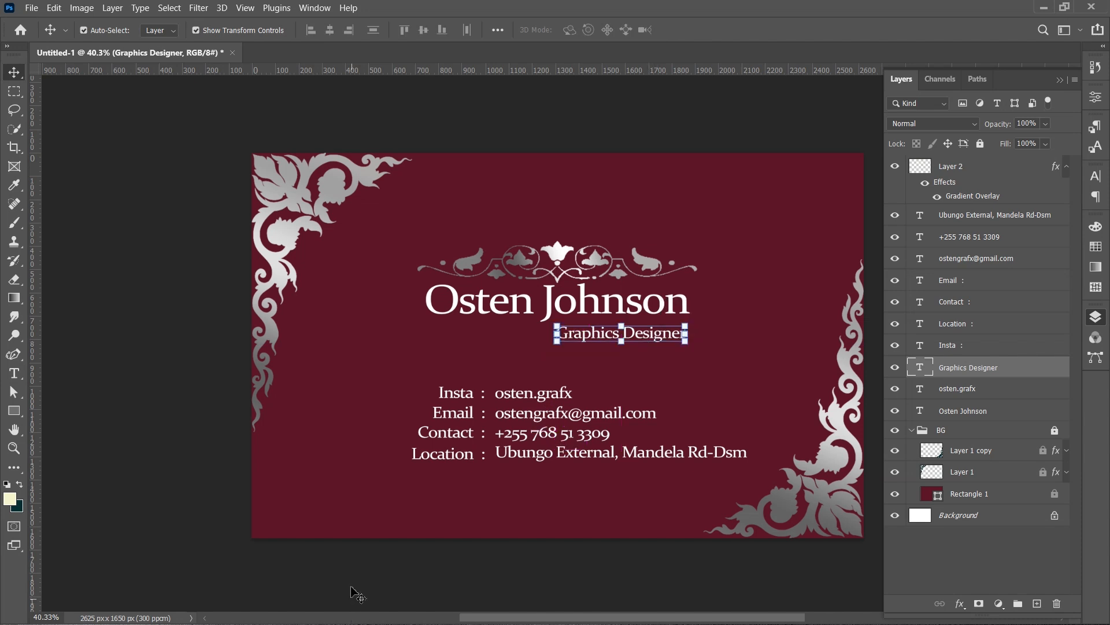
click(355, 521)
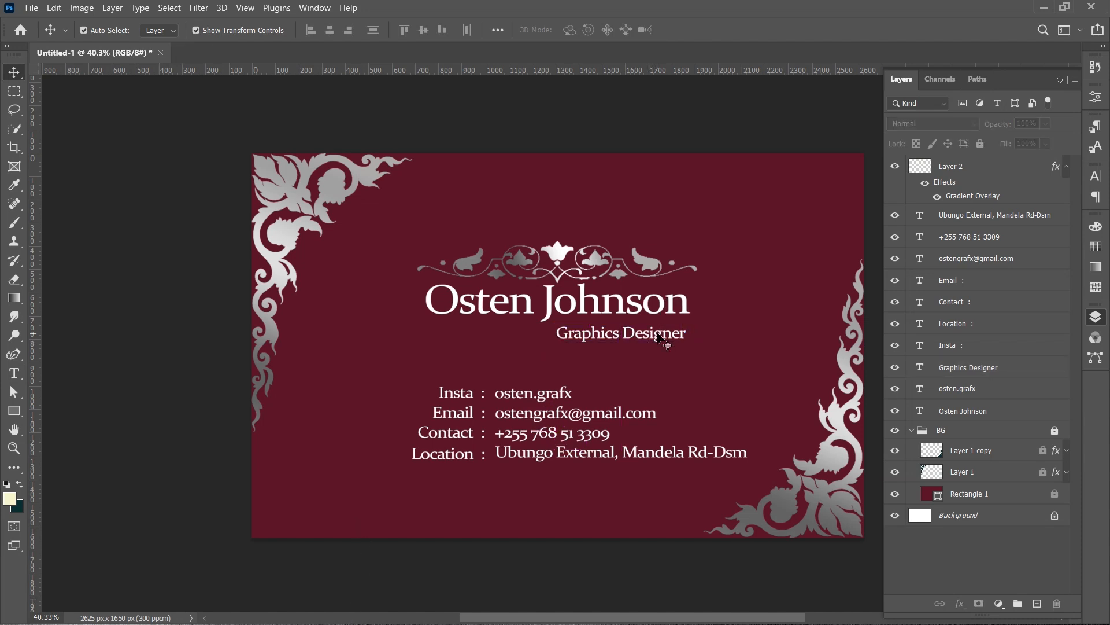
- Centre the Graphics Designer subtitle horizontally on the canvas
drag(660, 338, 586, 343)
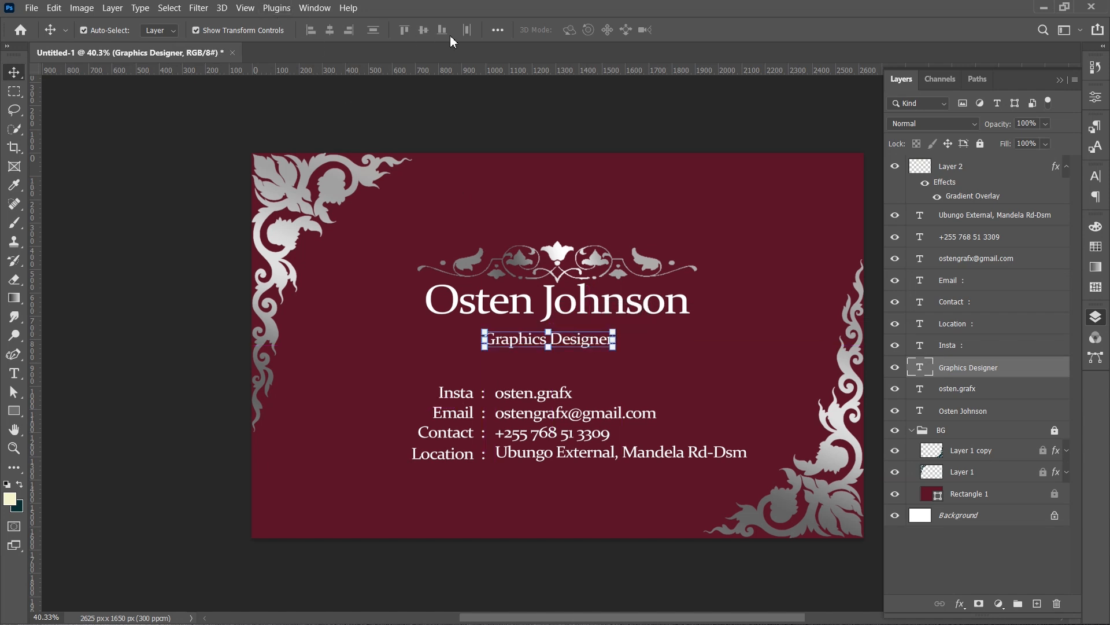
click(496, 32)
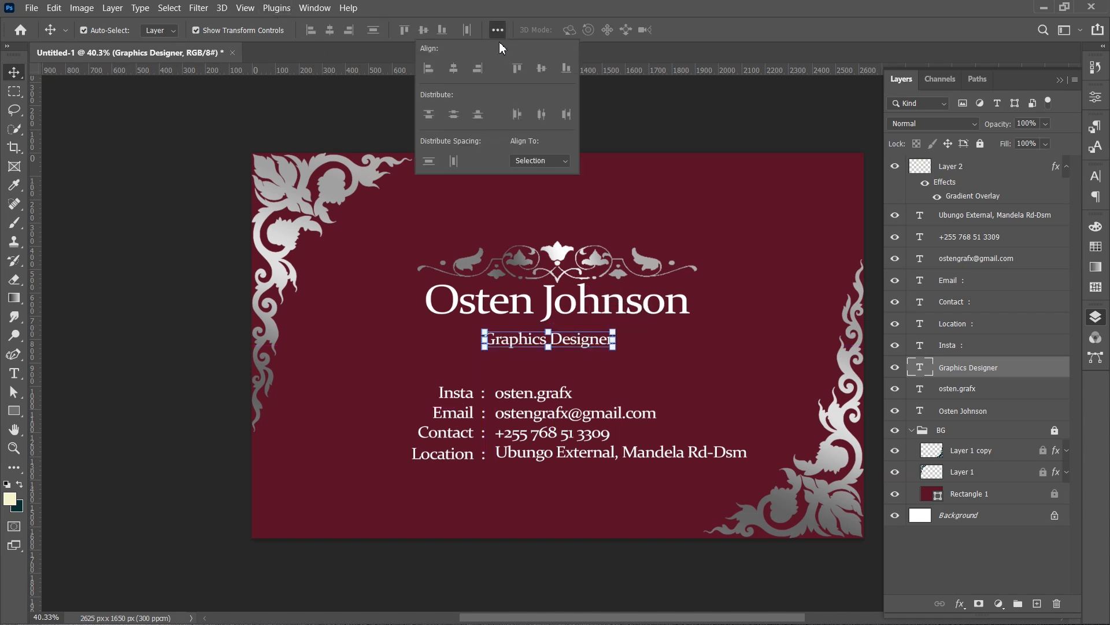
click(537, 162)
click(538, 172)
click(453, 68)
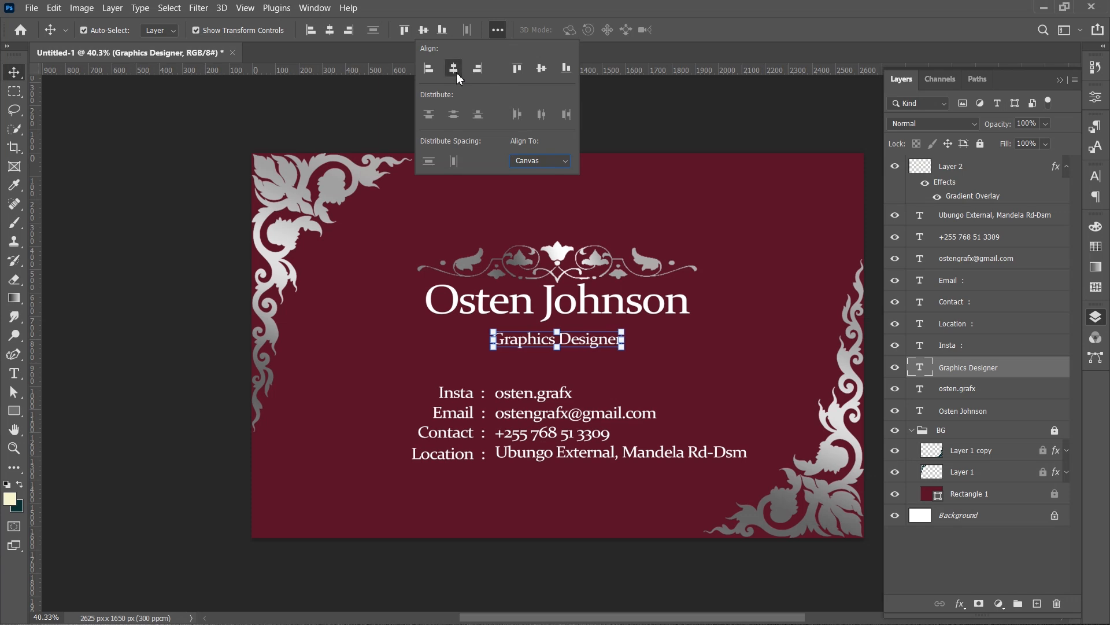
click(655, 191)
- Select the ornament, name and subtitle together and nudge them upward
drag(563, 156, 574, 350)
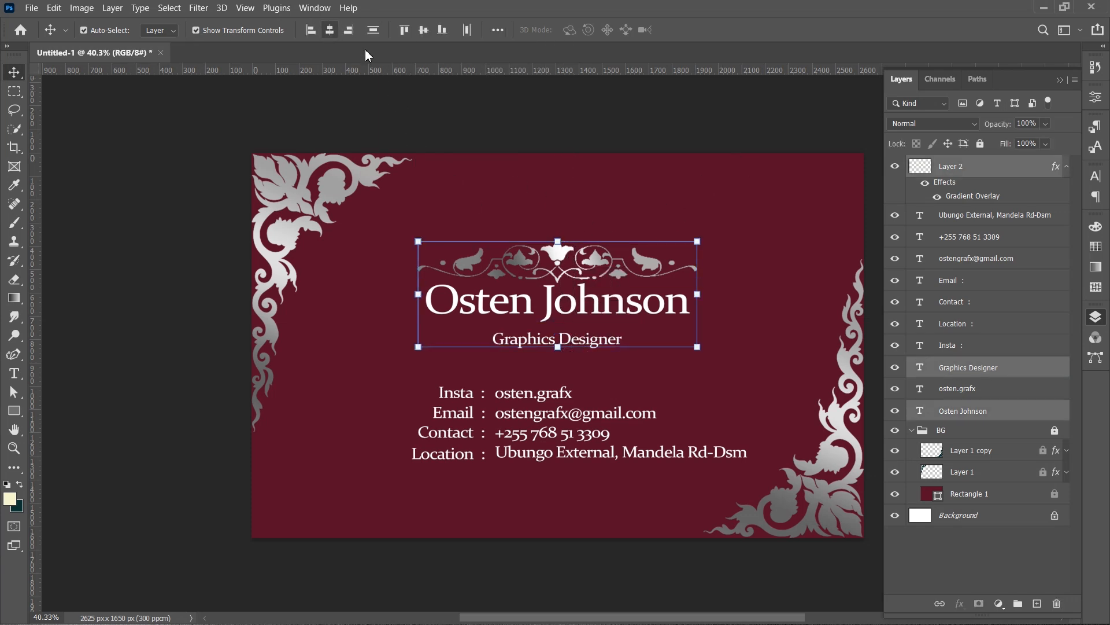
click(670, 202)
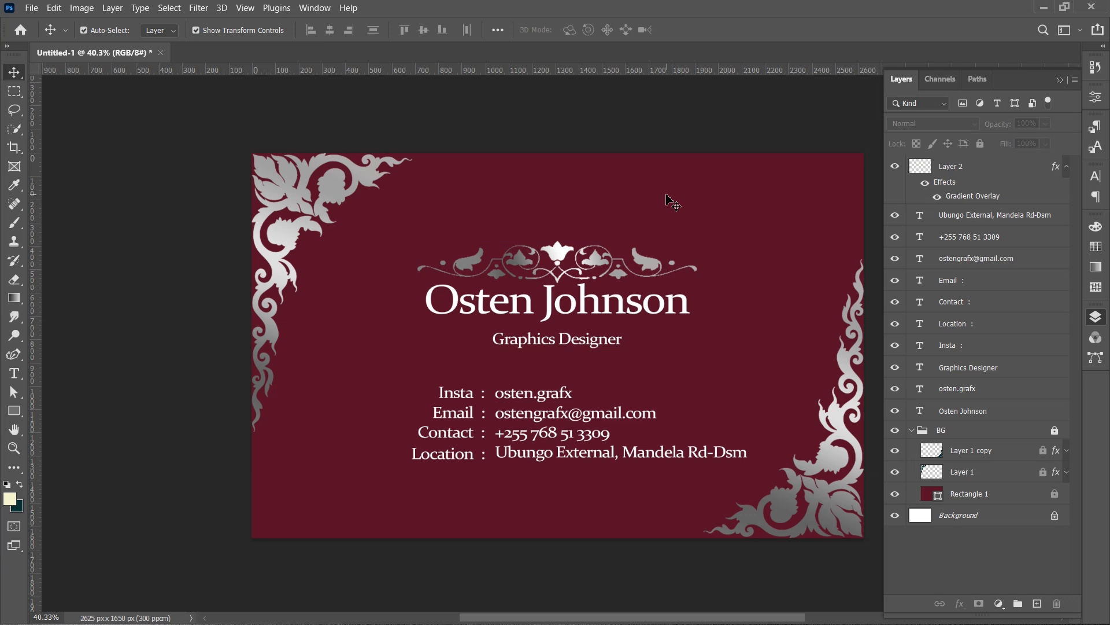
drag(521, 216, 627, 350)
key(shift+Up)
key(shift+Up)
key(shift+Up)
key(shift+Up)
key(shift+Up)
key(shift+Up)
key(shift+Up)
click(715, 378)
- Move the whole contact block slightly down and to the left
drag(451, 365, 591, 531)
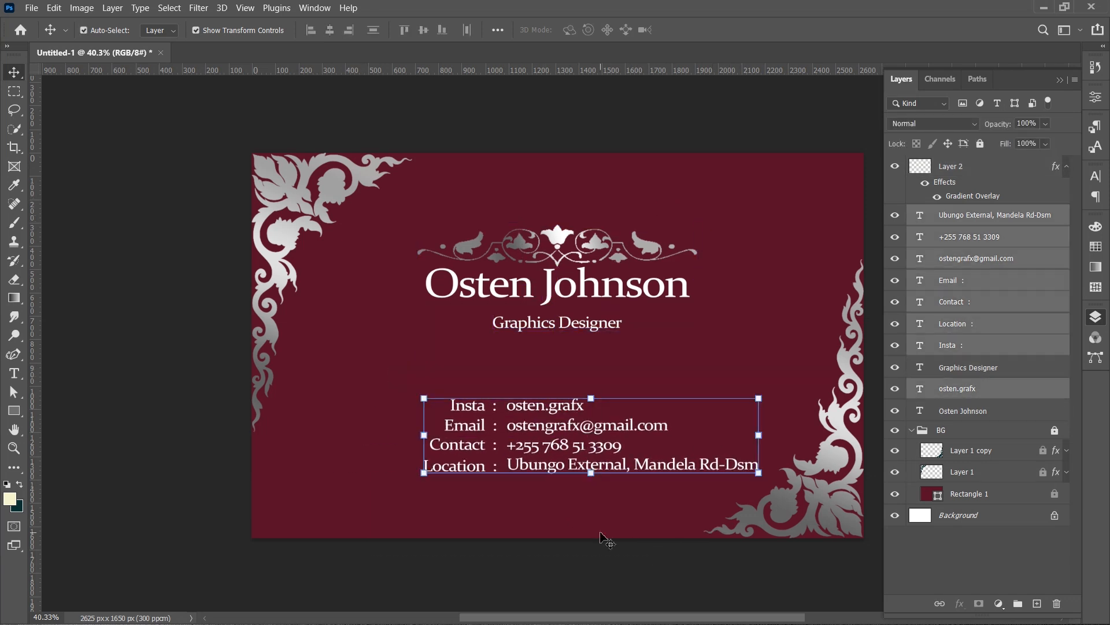
drag(352, 387, 562, 492)
drag(562, 492, 553, 499)
key(Escape)
drag(630, 517, 597, 526)
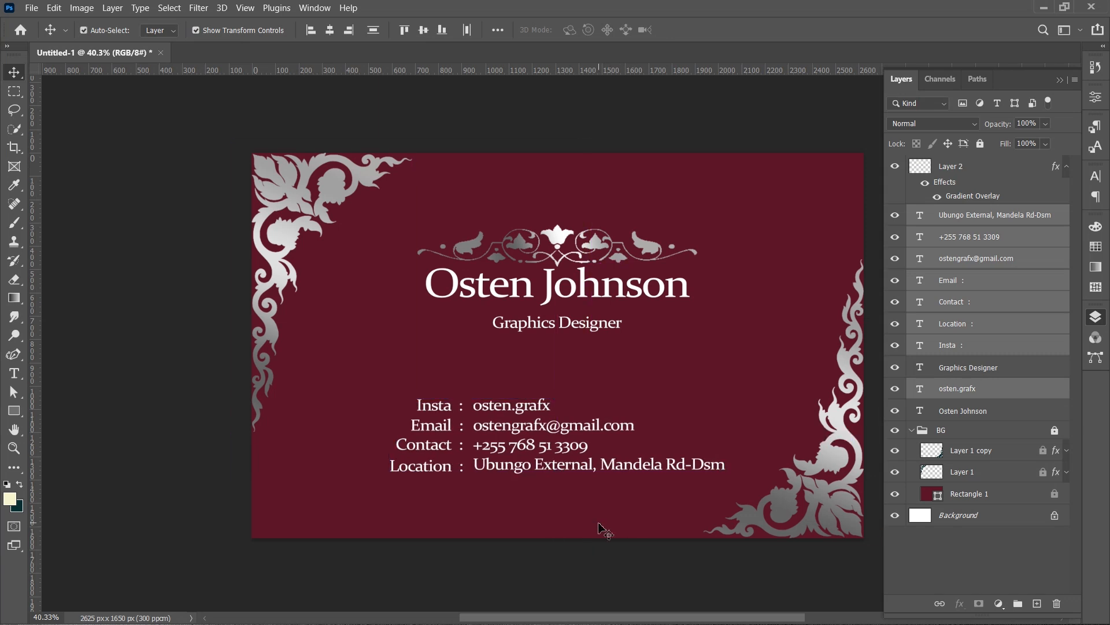
- Hide both silver corner ornament layers
click(601, 529)
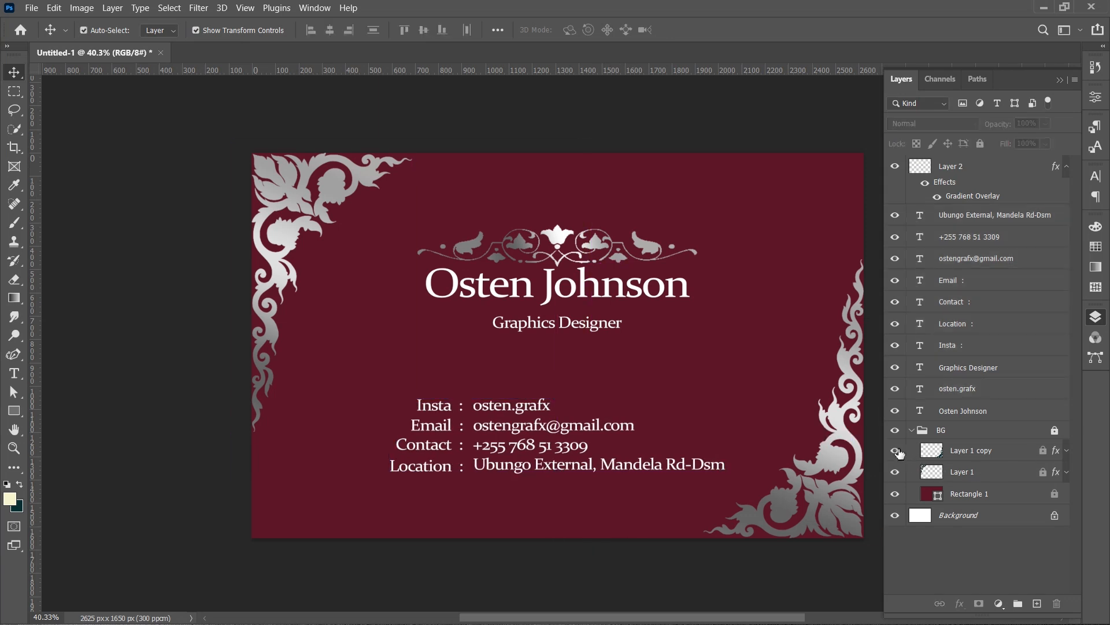
click(897, 472)
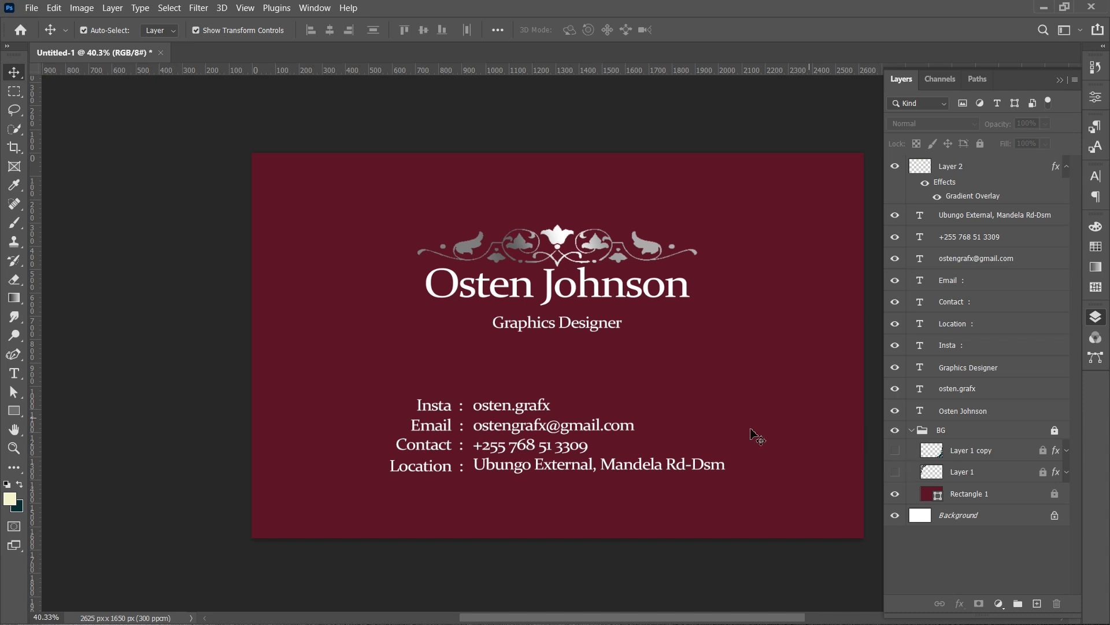
- Change the Insta label to "Insta/Fb/Youtube"
click(435, 412)
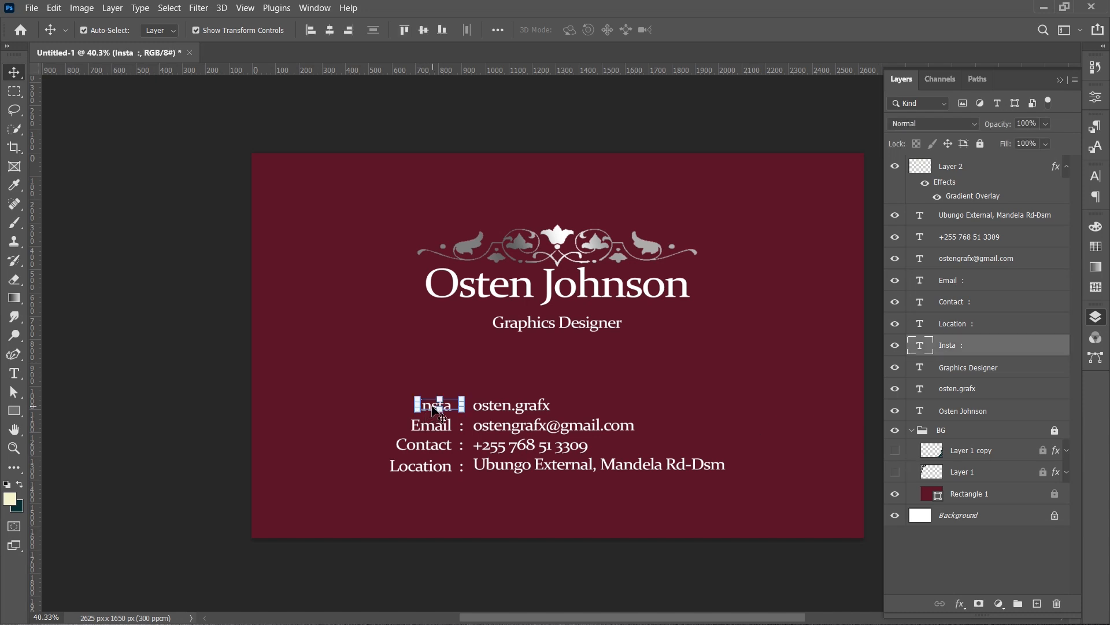
double_click(436, 407)
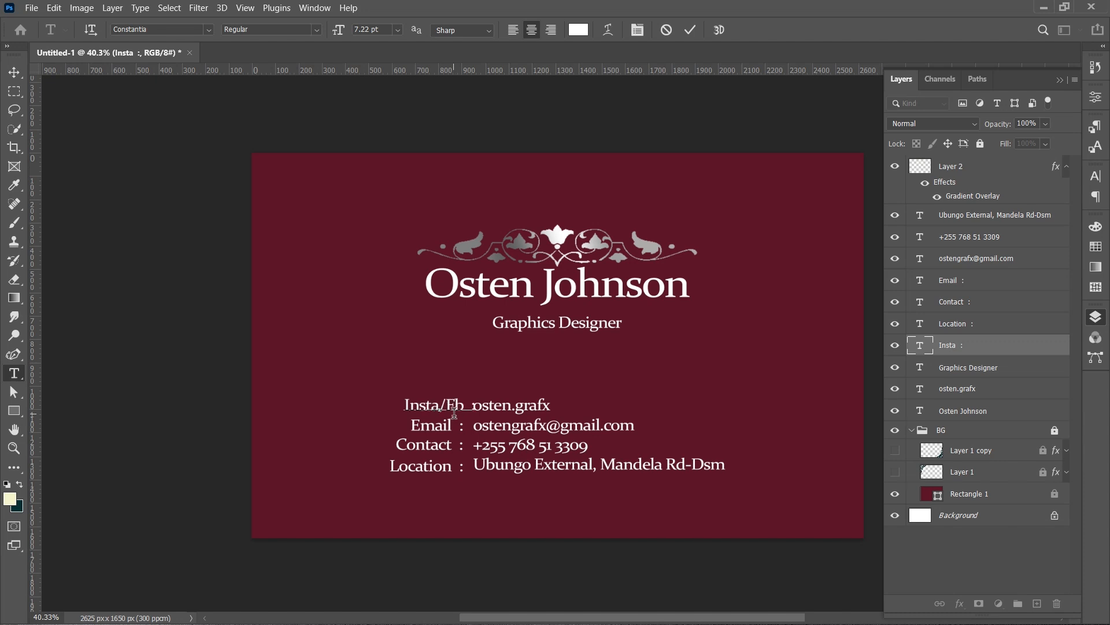
text(/Fb/Yp)
key(BackSpace)
text(outube)
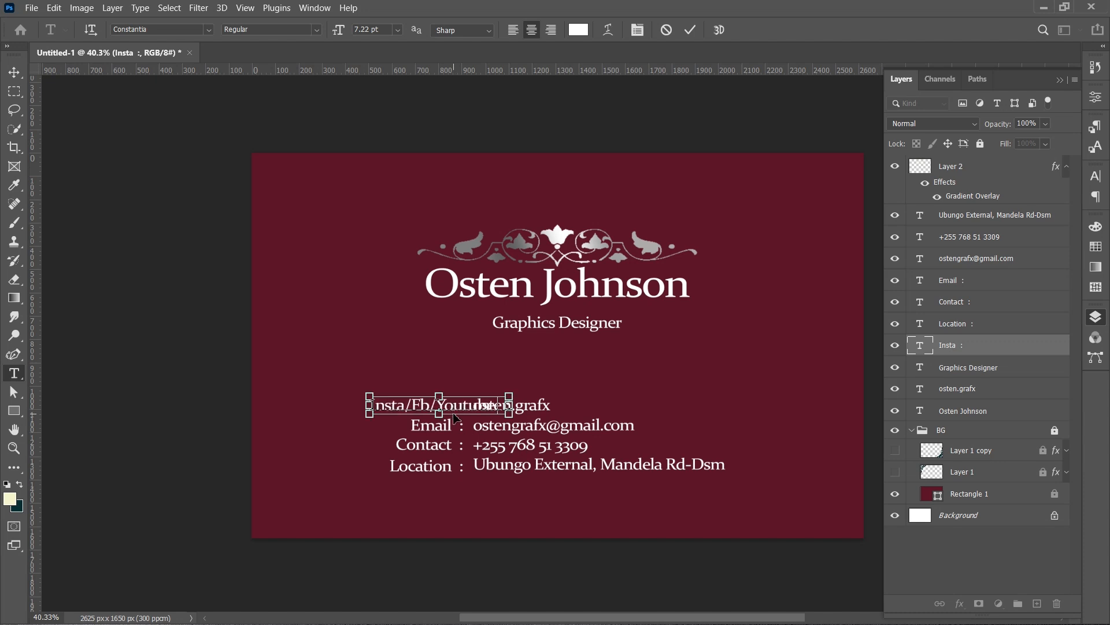
key(ctrl+Return)
key(v)
drag(495, 520, 450, 522)
click(450, 522)
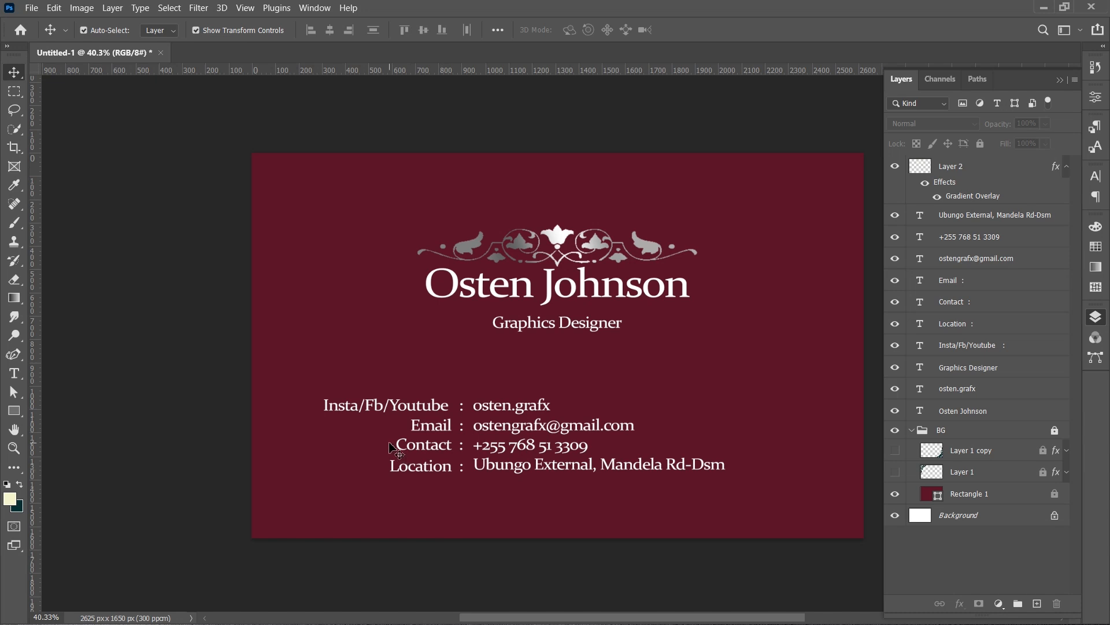
- Shift the contact block right and expand the label to "Insta/Facebook/Youtube"
drag(297, 375, 563, 475)
drag(497, 518, 556, 512)
double_click(443, 398)
click(444, 397)
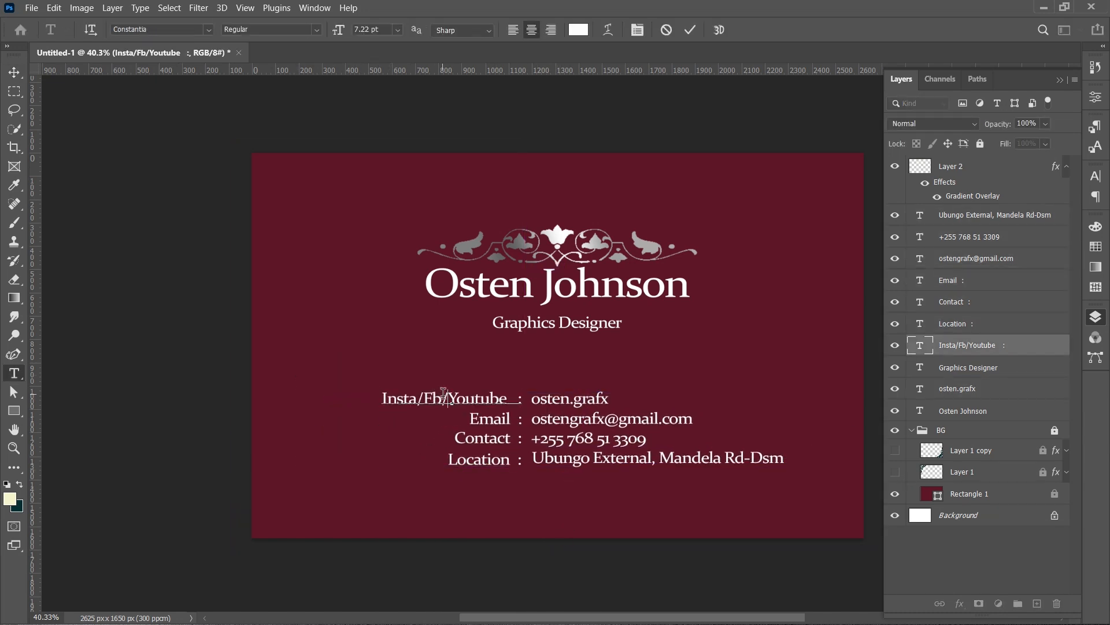
key(BackSpace)
text(acebook)
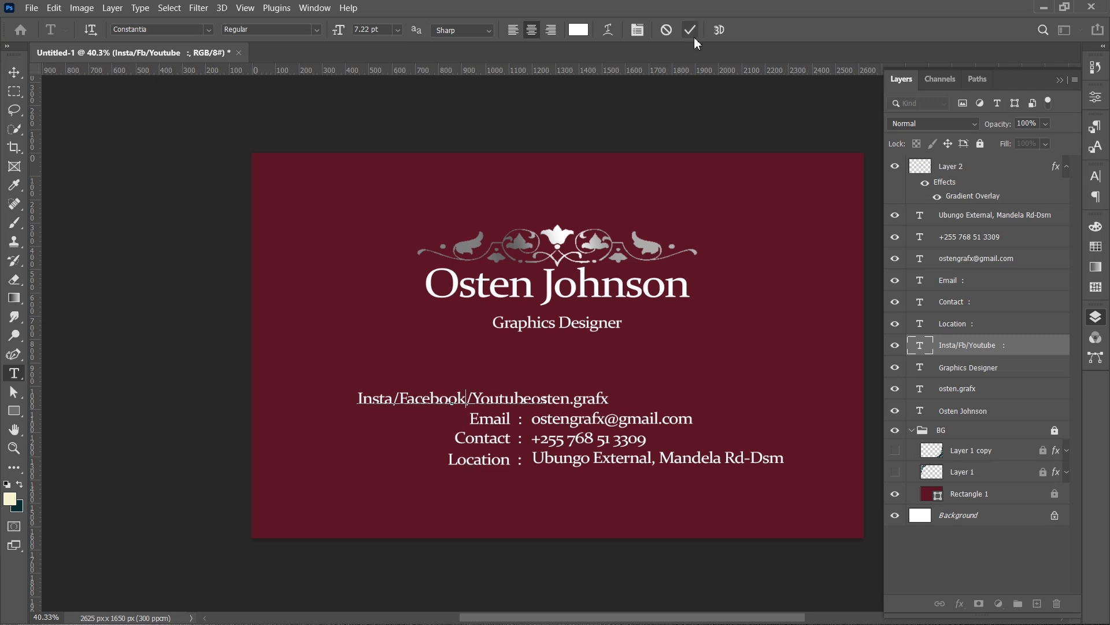
click(690, 30)
- Nudge the whole contact block slightly upward
drag(584, 536, 560, 535)
drag(566, 534, 437, 387)
mouse_move(619, 510)
mouse_down()
mouse_move(645, 513)
mouse_move(619, 505)
mouse_up()
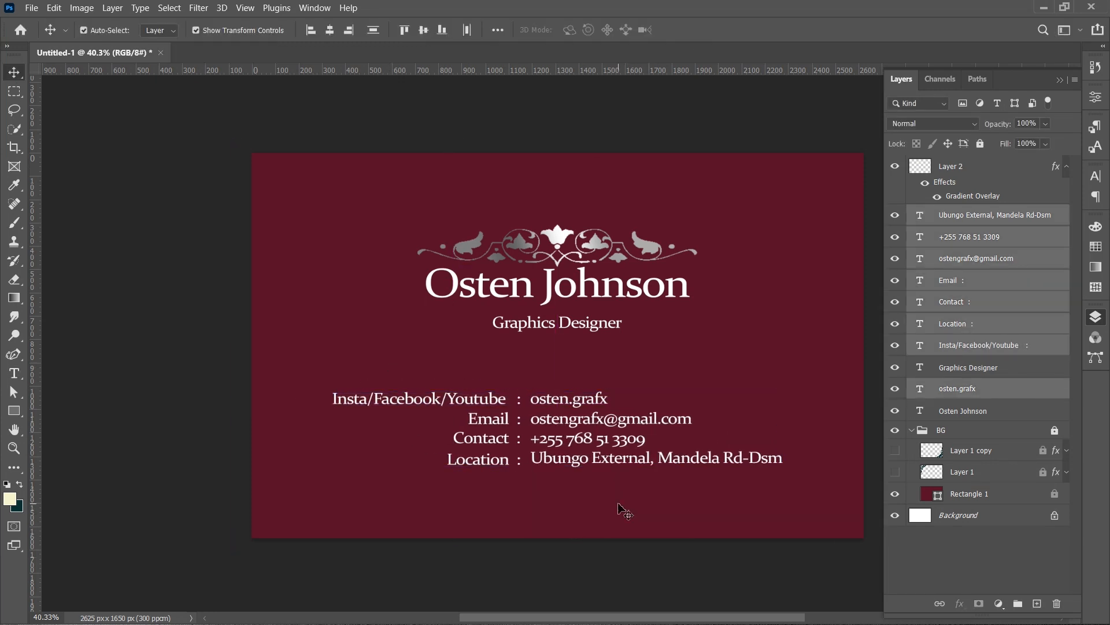
ctrl+click(618, 504)
- Duplicate the silver ornament and place a smaller copy below the Graphics Designer subtitle
click(559, 243)
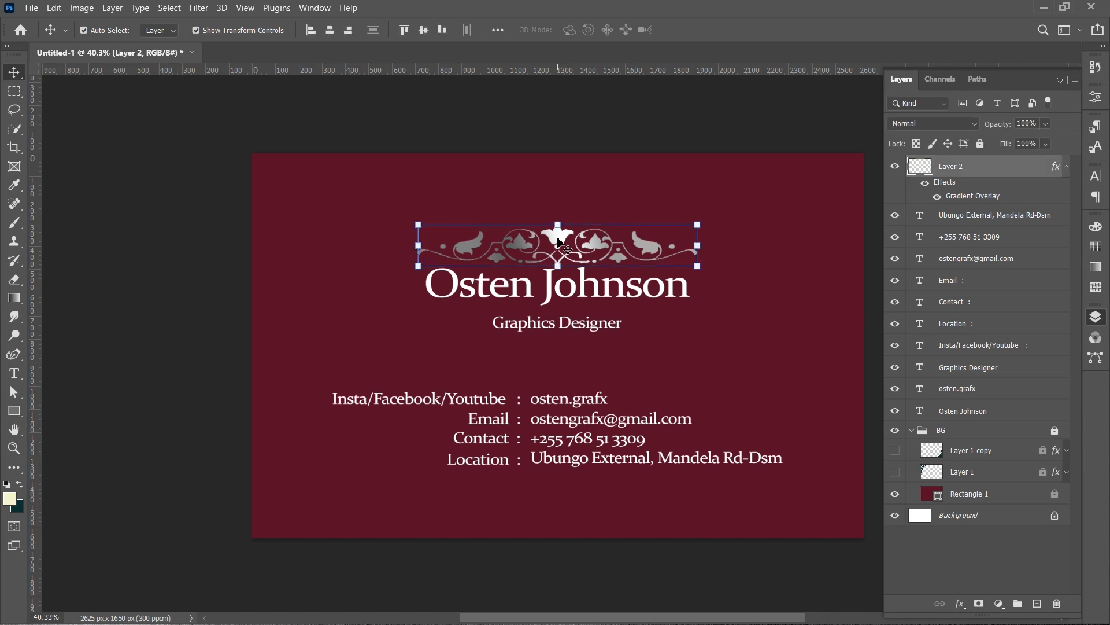
drag(558, 241, 557, 369)
key(Return)
key(shift+Up)
key(shift+Up)
key(shift+Up)
key(shift+Up)
key(shift+Up)
key(shift+Up)
key(shift+Up)
key(shift+Up)
key(shift+Up)
key(shift+Up)
key(shift+Up)
click(621, 347)
click(583, 324)
key(shift+Up)
key(shift+Up)
- Move the subtitle and the small ornament slightly upward together
click(590, 348)
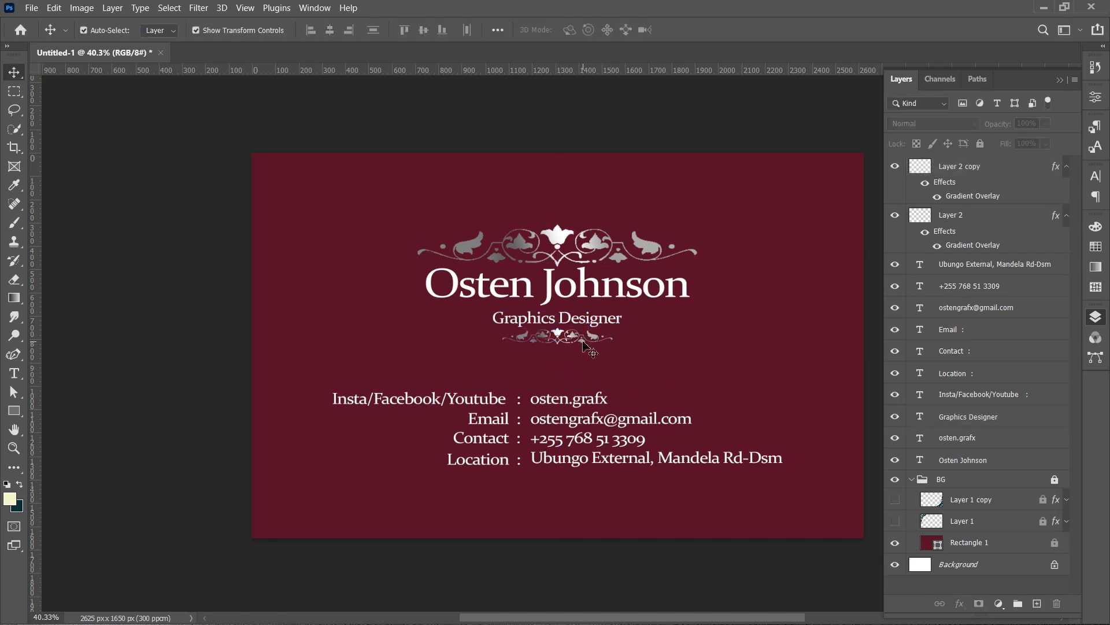
click(573, 336)
drag(621, 348, 481, 318)
key(Return)
click(729, 347)
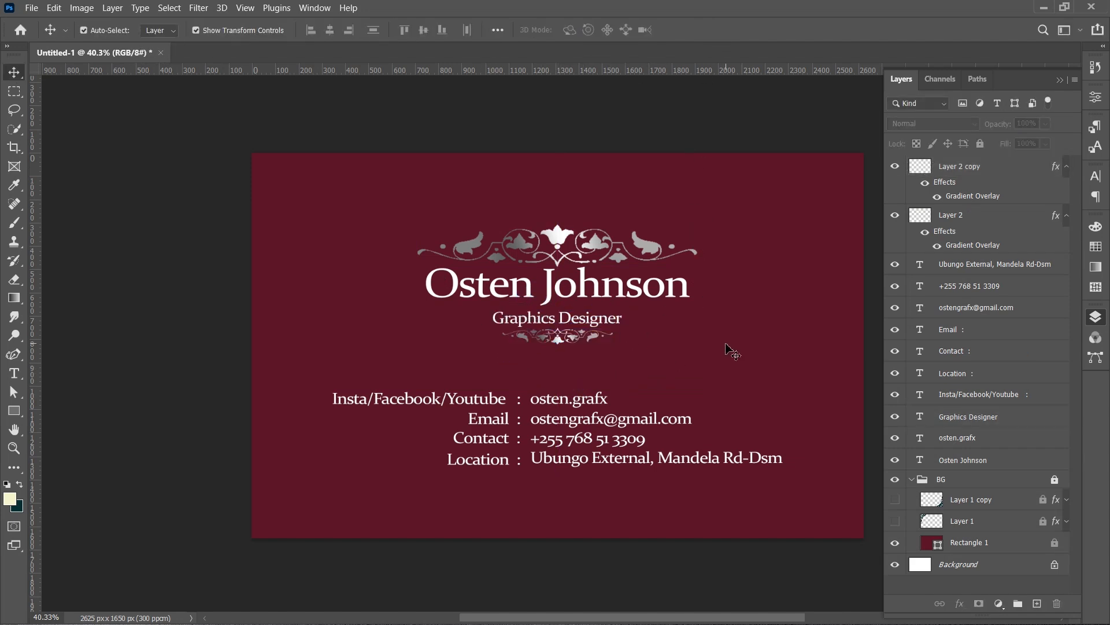
click(716, 364)
- Add a new layer and draw a cream rectangle covering the card's lower band, about 2756 × 704 px
click(1038, 604)
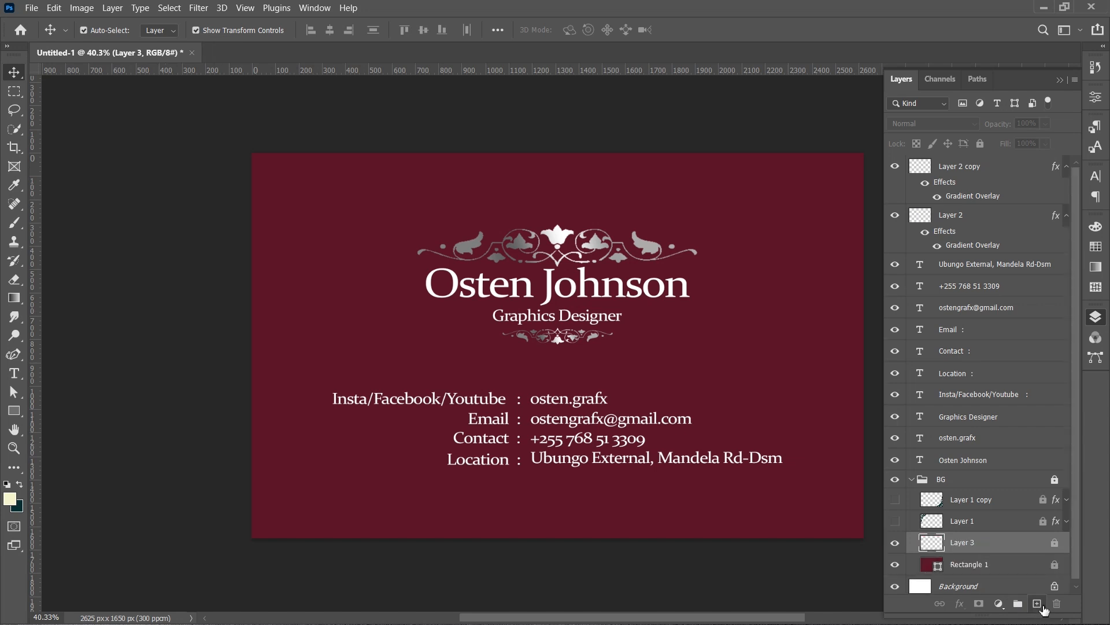
click(13, 411)
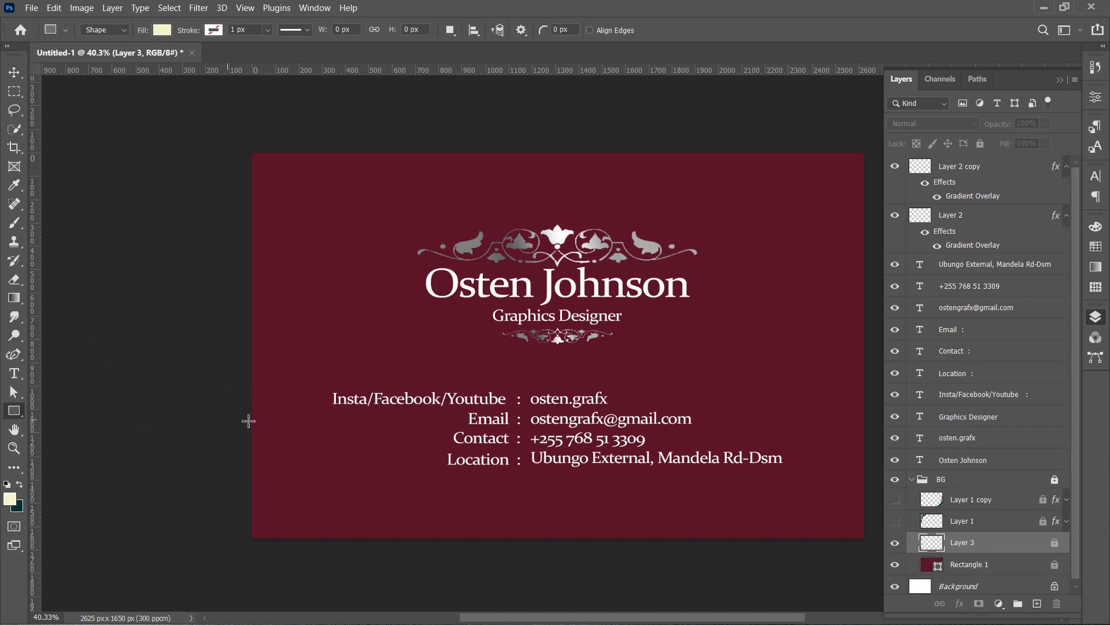
drag(237, 388, 876, 551)
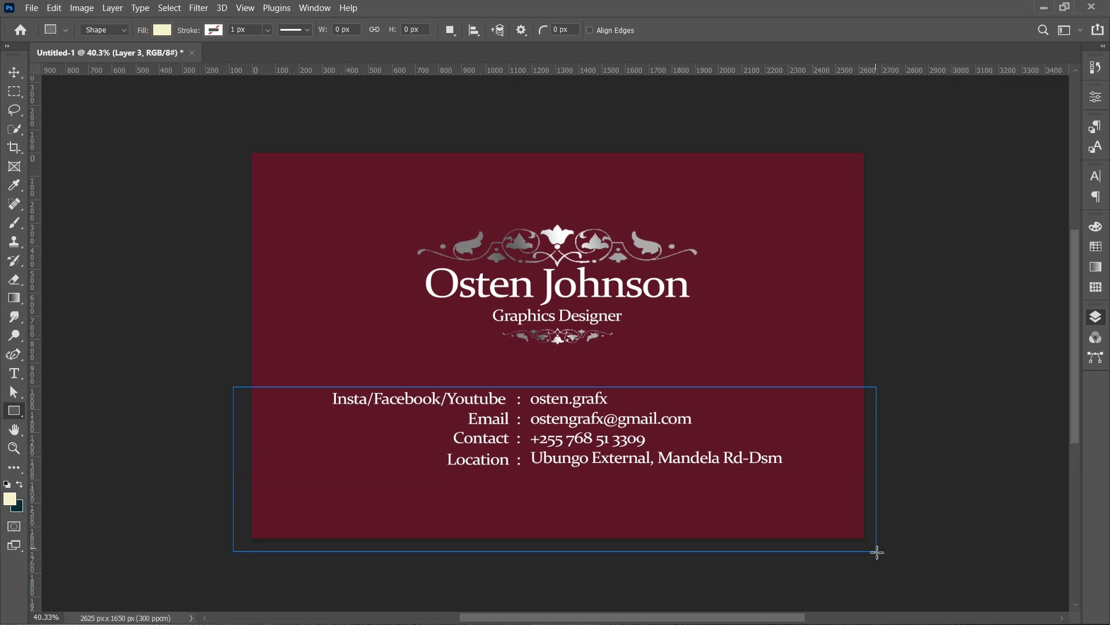
click(1060, 92)
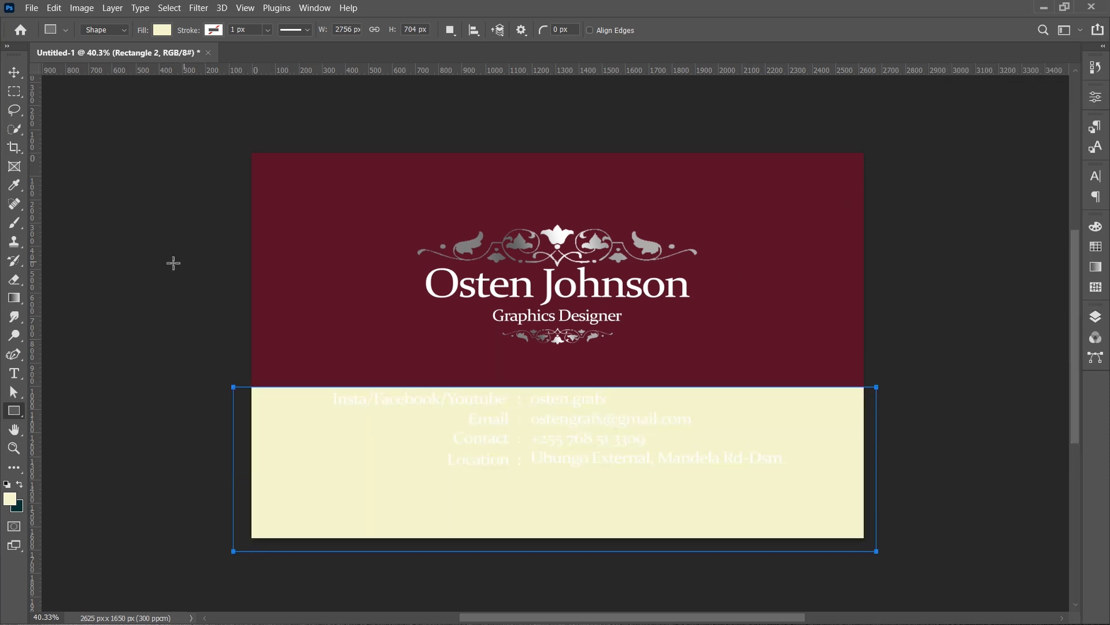
- Select the contact detail text layers and recolour them to the card's burgundy, 580d26, sampled from the background
click(14, 72)
click(168, 272)
click(1095, 323)
drag(752, 523, 360, 385)
click(1095, 175)
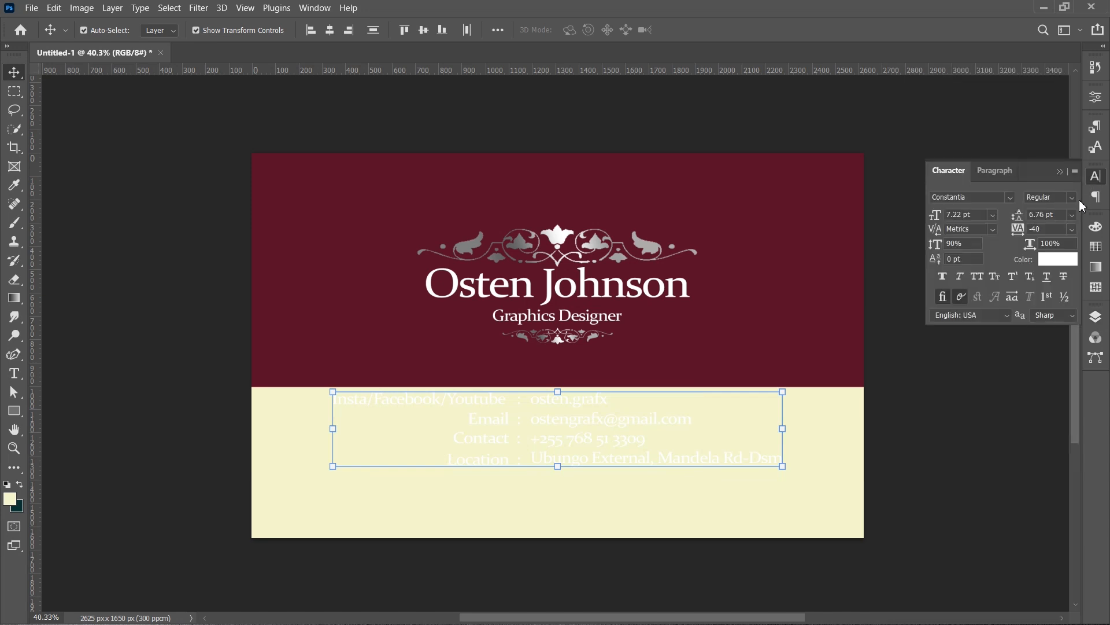
click(1058, 259)
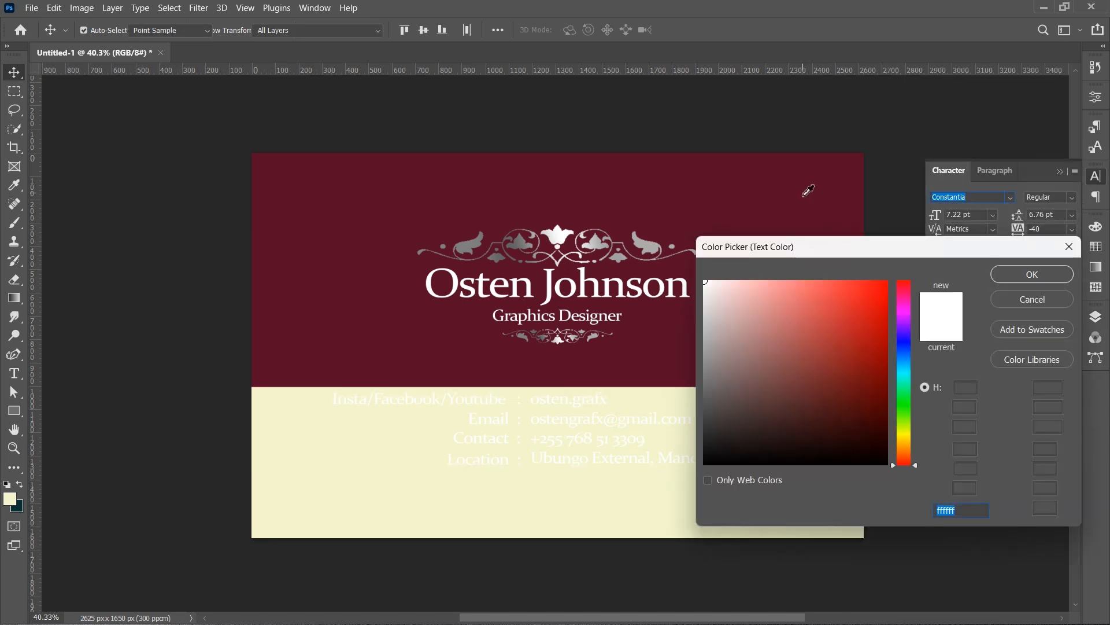
click(805, 192)
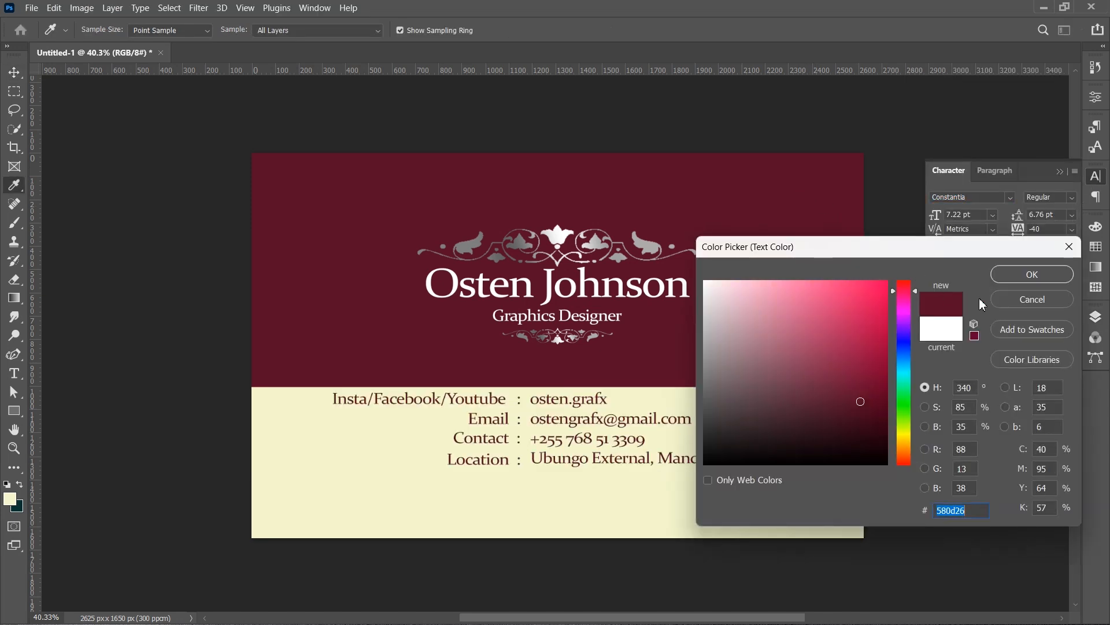
click(1034, 275)
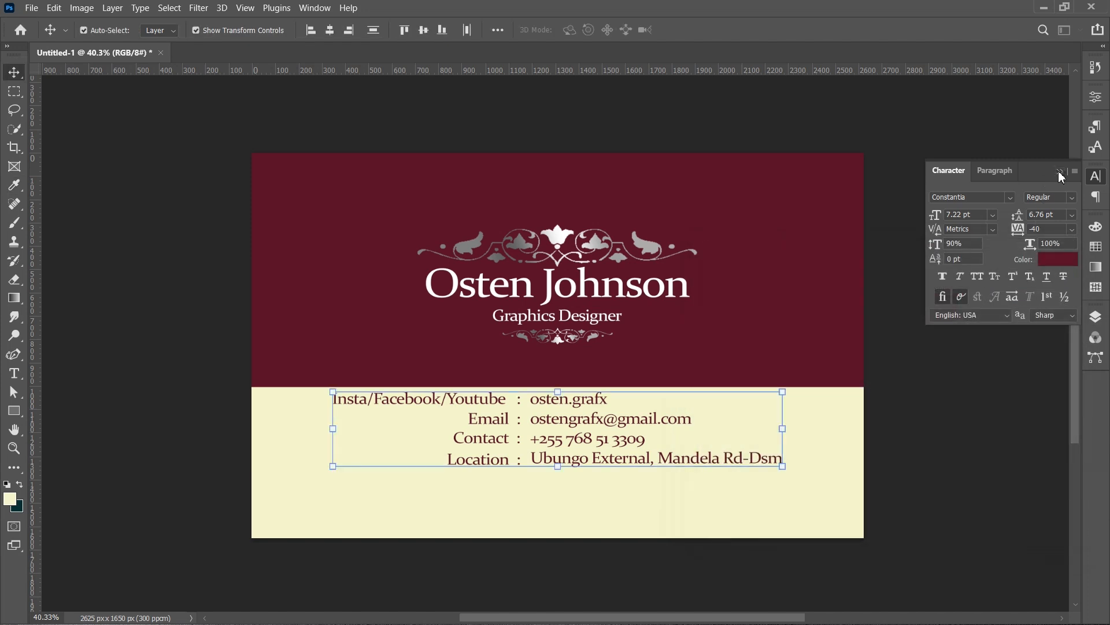
click(1059, 171)
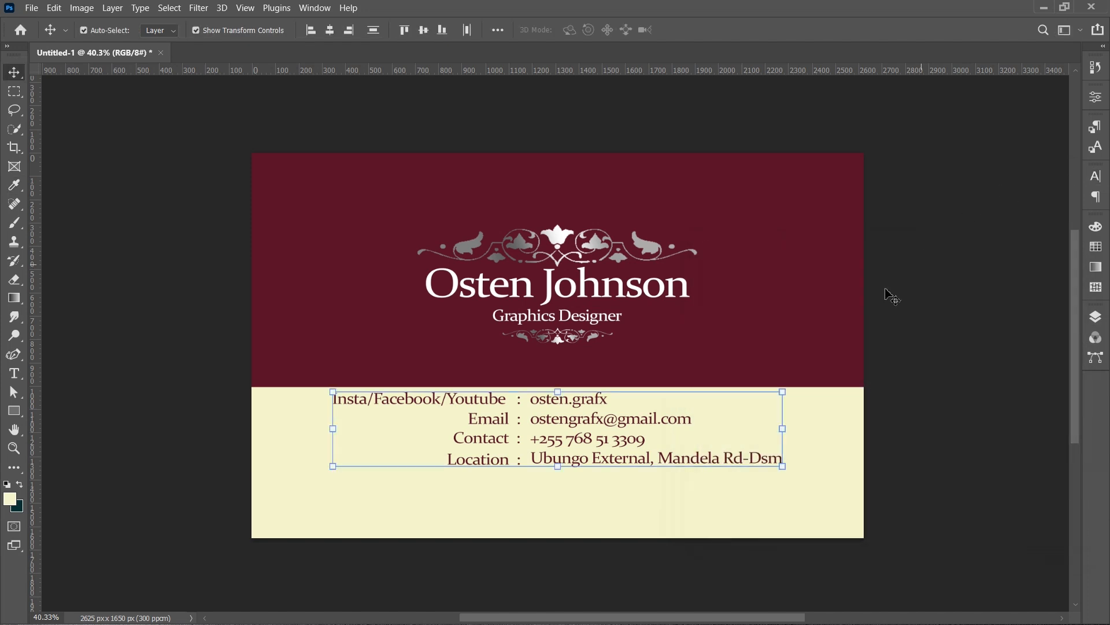
- Nudge the contact text down and move the cream band up behind it, leaving a burgundy strip below
drag(631, 504, 632, 512)
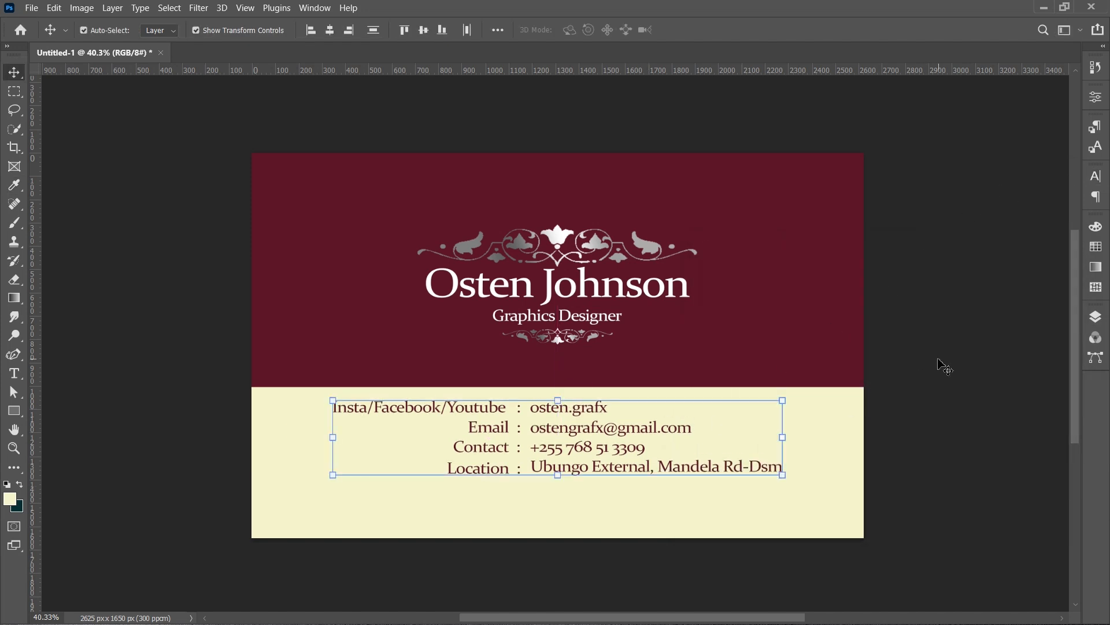
click(1096, 317)
click(1006, 544)
drag(558, 556, 574, 489)
- Select the BG layer group and lock it
click(719, 32)
click(978, 479)
click(980, 144)
click(571, 422)
scroll(561, 407, down, 2)
scroll(723, 401, up, 2)
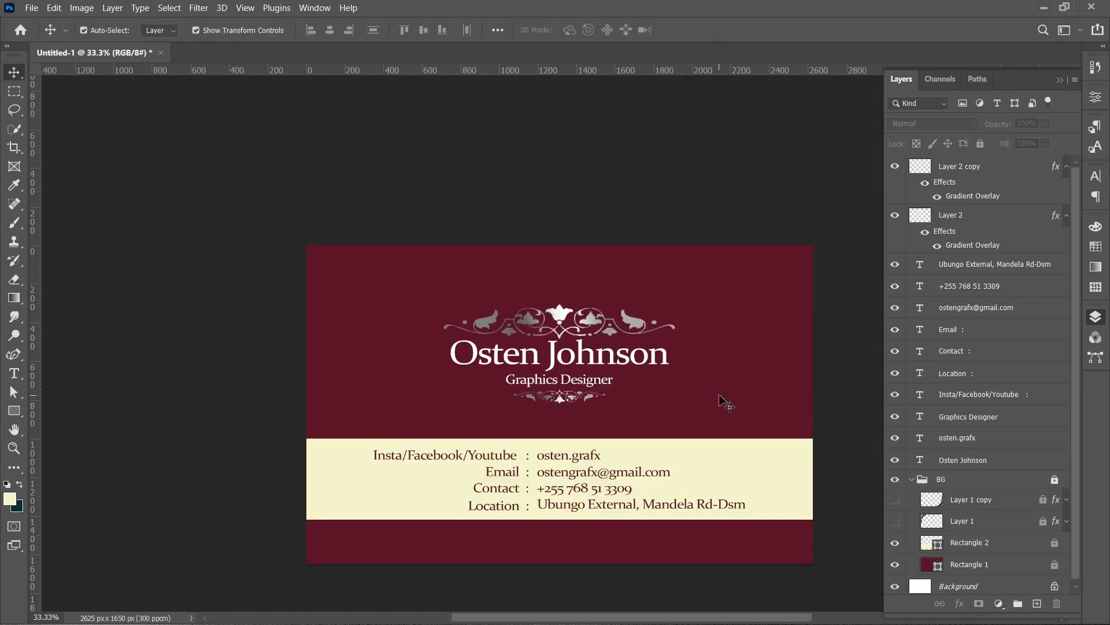
scroll(724, 401, up, 3)
- Select the whole contact details block and scale it up to about 114%
click(1096, 317)
drag(400, 399, 577, 564)
drag(692, 458, 727, 446)
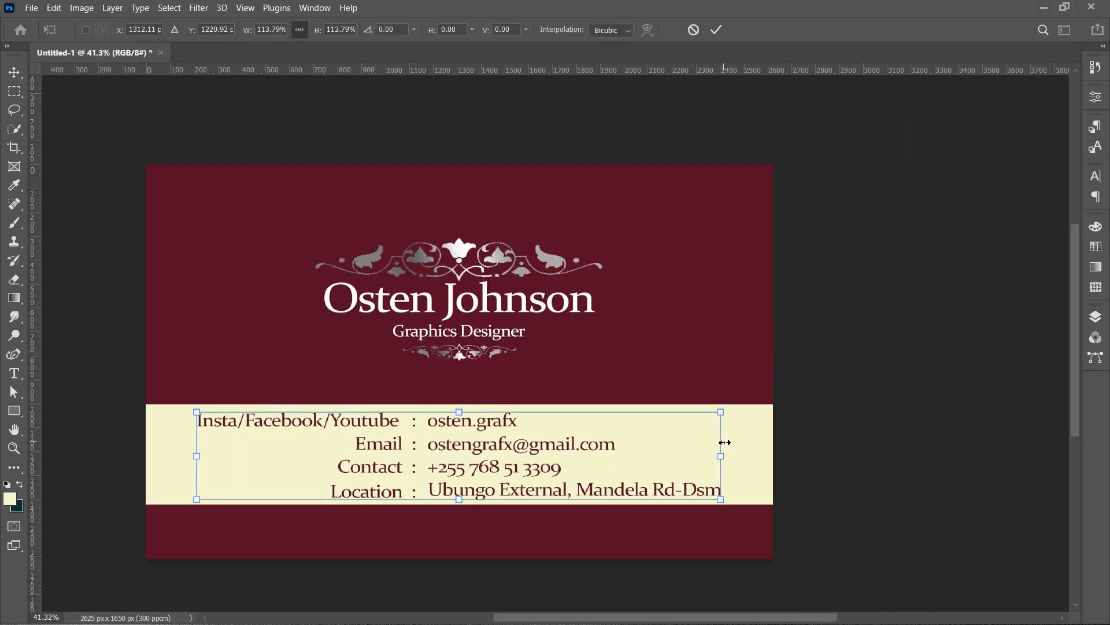
key(Return)
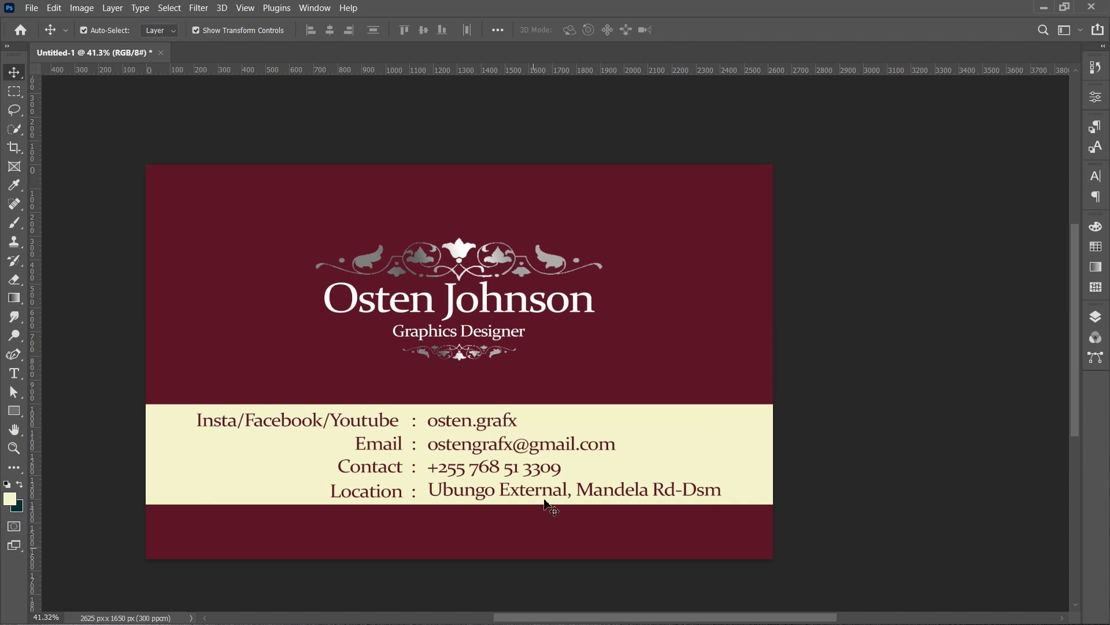
- Edit the name text, making the surname bold and rewriting it in capitals as JOHNSON
click(580, 307)
double_click(580, 306)
double_click(581, 306)
click(1096, 176)
click(1049, 197)
click(1041, 231)
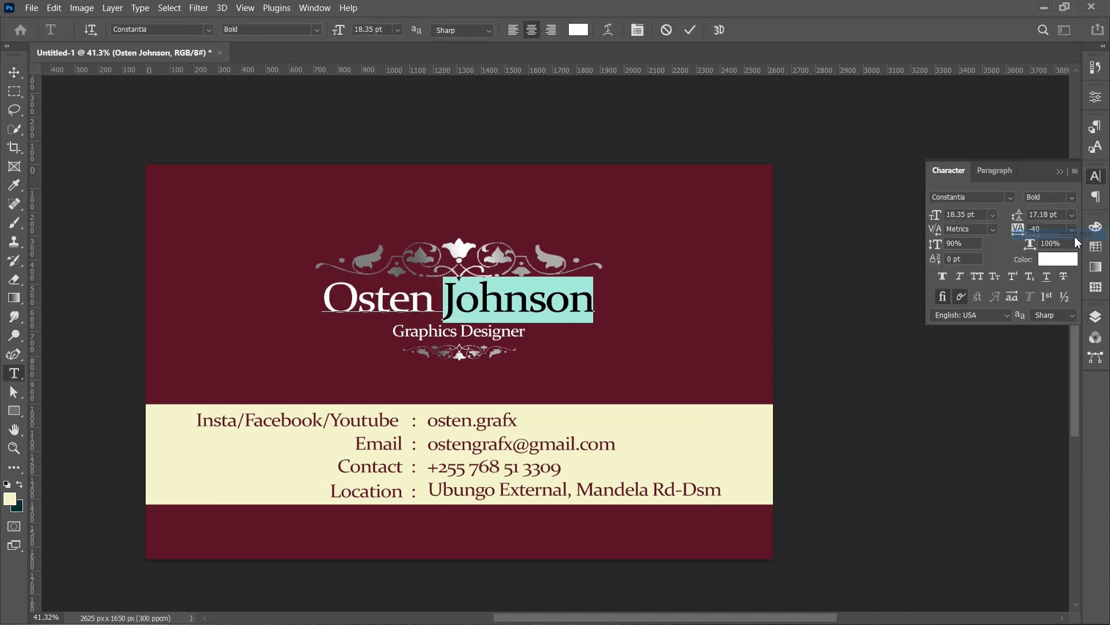
drag(454, 301, 653, 307)
text(OHNSON)
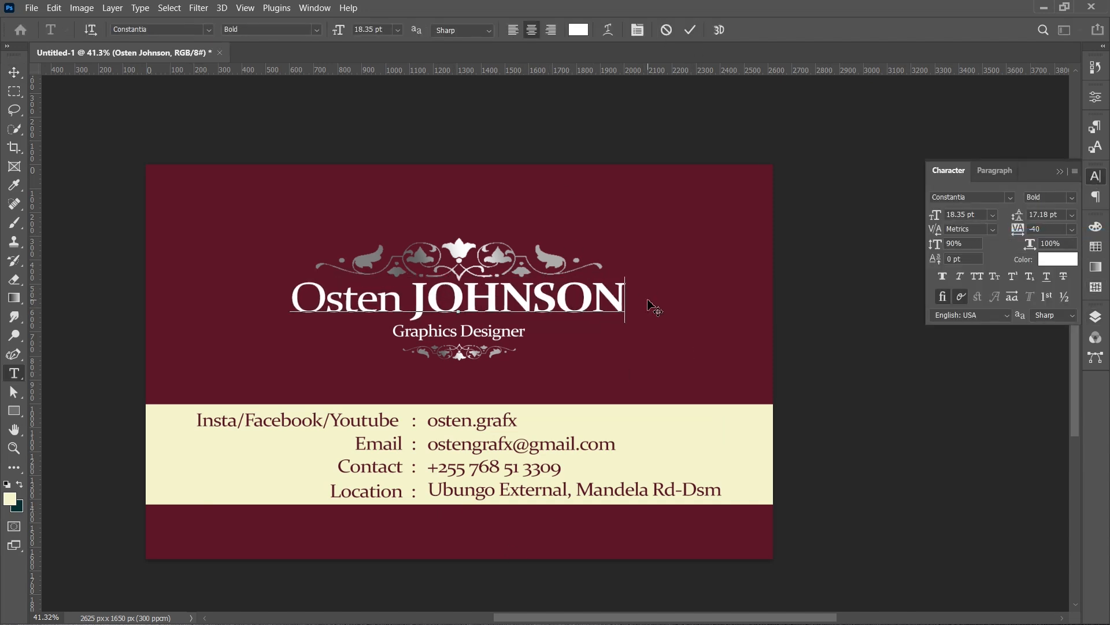
click(688, 296)
key(Down)
key(Down)
click(579, 236)
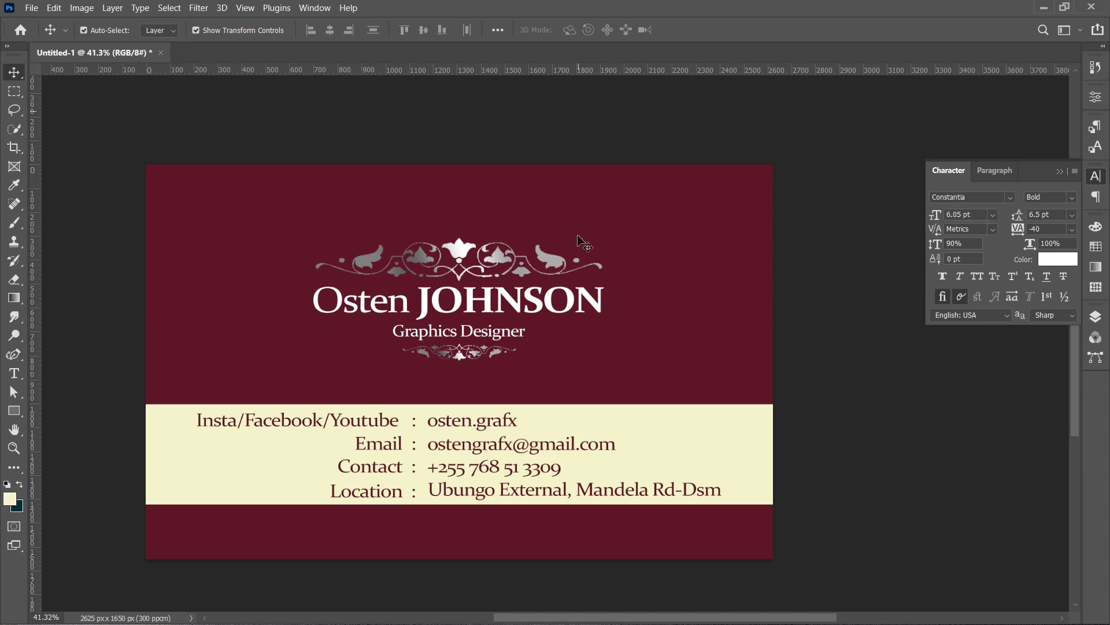
- Select the ornaments, name and subtitle together and align their horizontal centres
click(557, 300)
click(697, 373)
drag(392, 177, 515, 355)
click(329, 30)
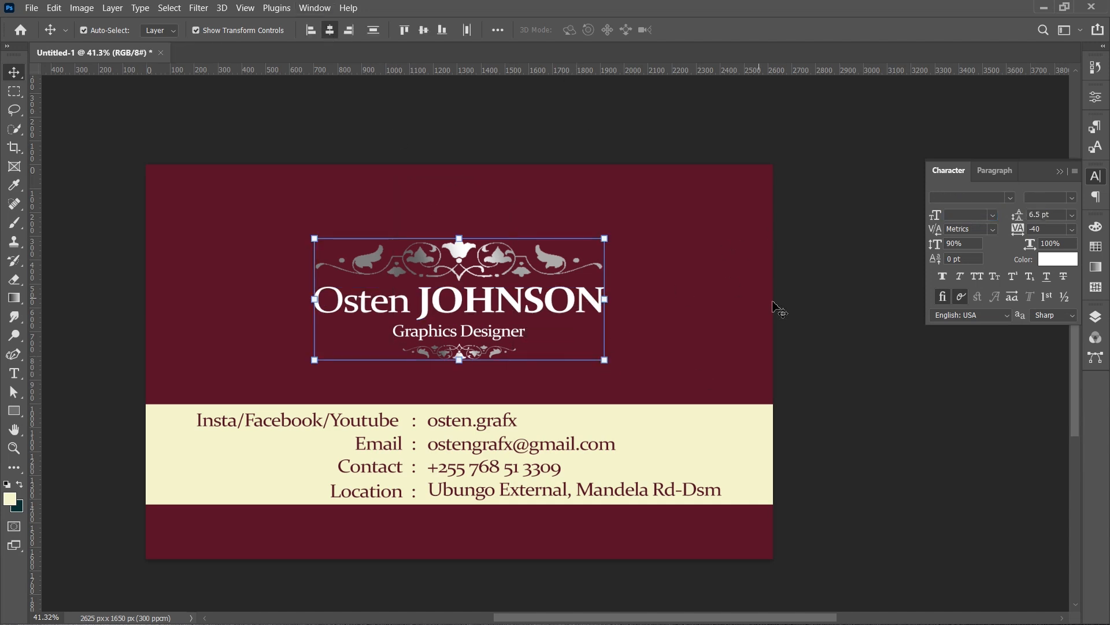
click(774, 302)
click(1095, 316)
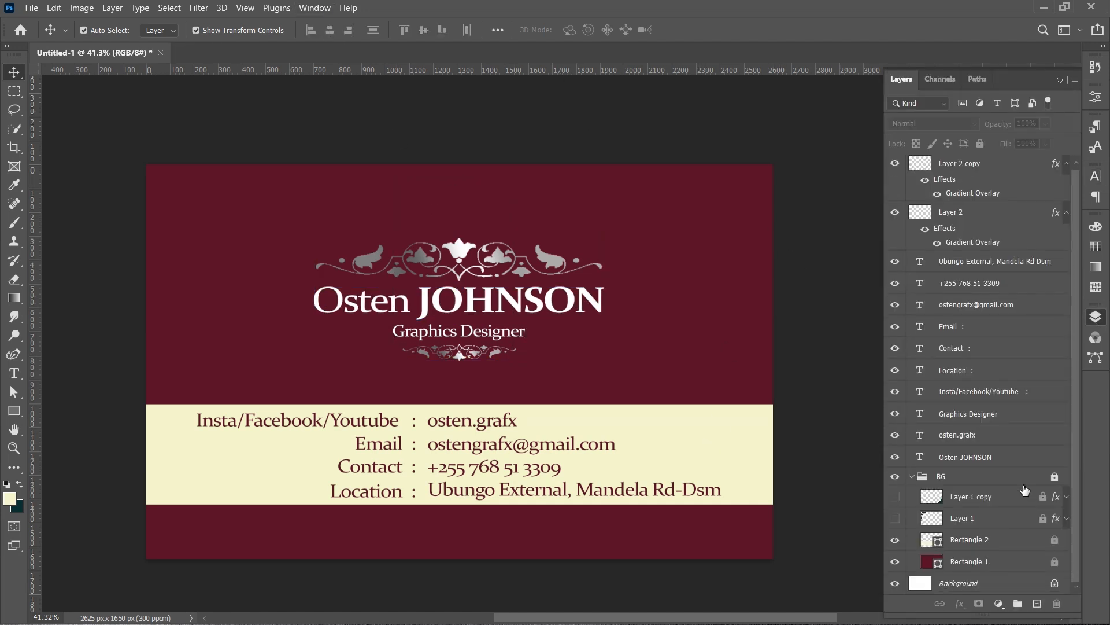
double_click(929, 539)
click(532, 298)
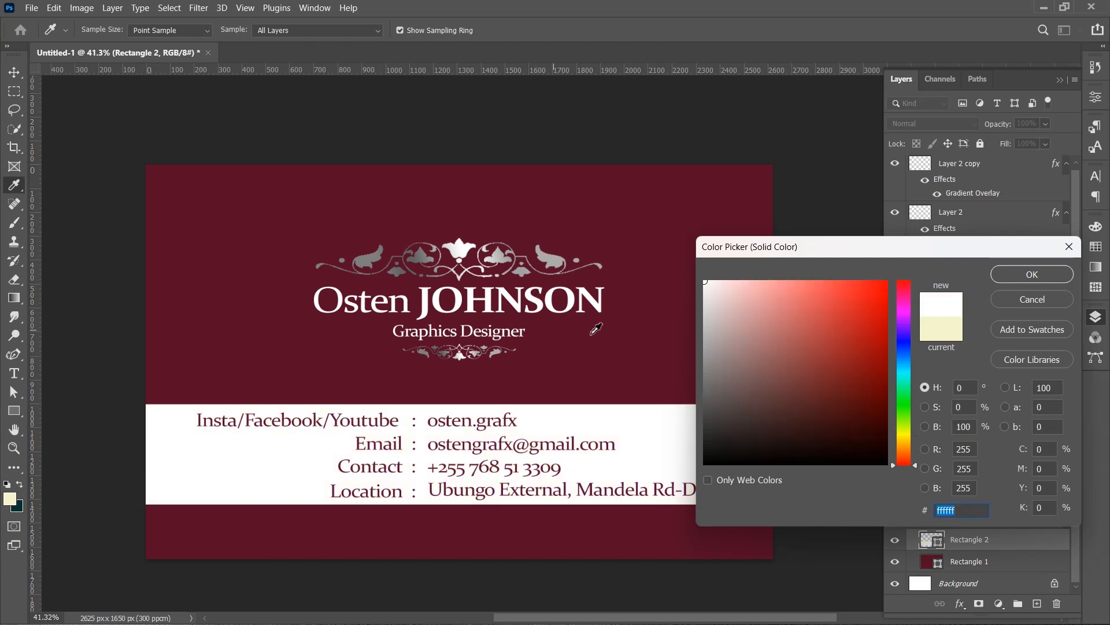
click(425, 259)
click(509, 298)
click(940, 330)
click(1033, 274)
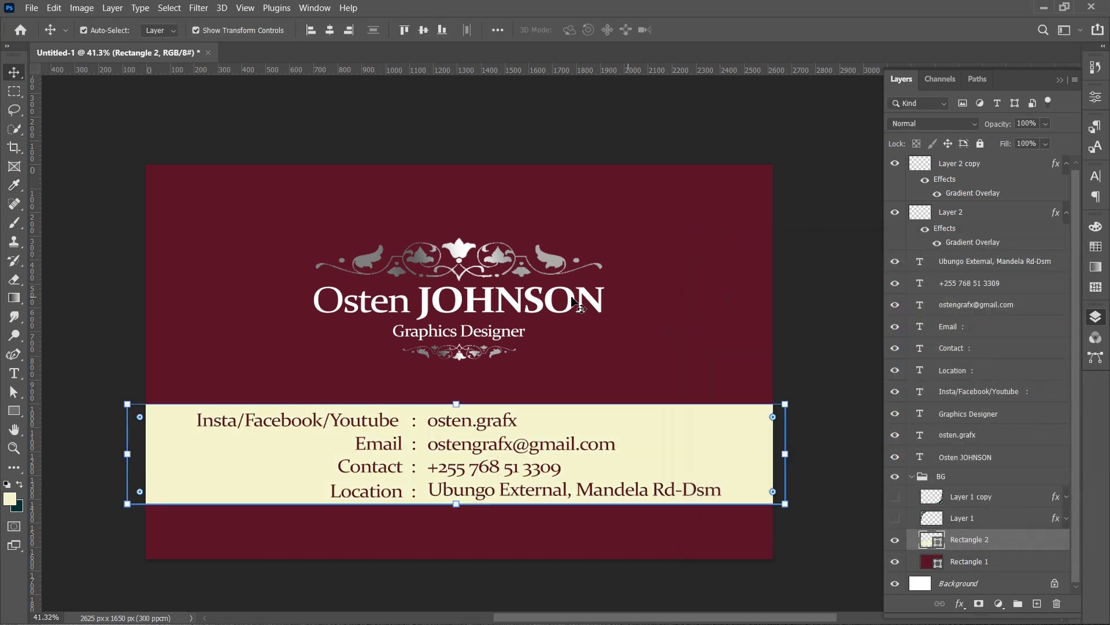
- Select the name and subtitle layers and recolour them to the band's cream, sampled from the canvas
click(585, 301)
click(663, 326)
click(972, 476)
click(980, 144)
drag(688, 280, 488, 327)
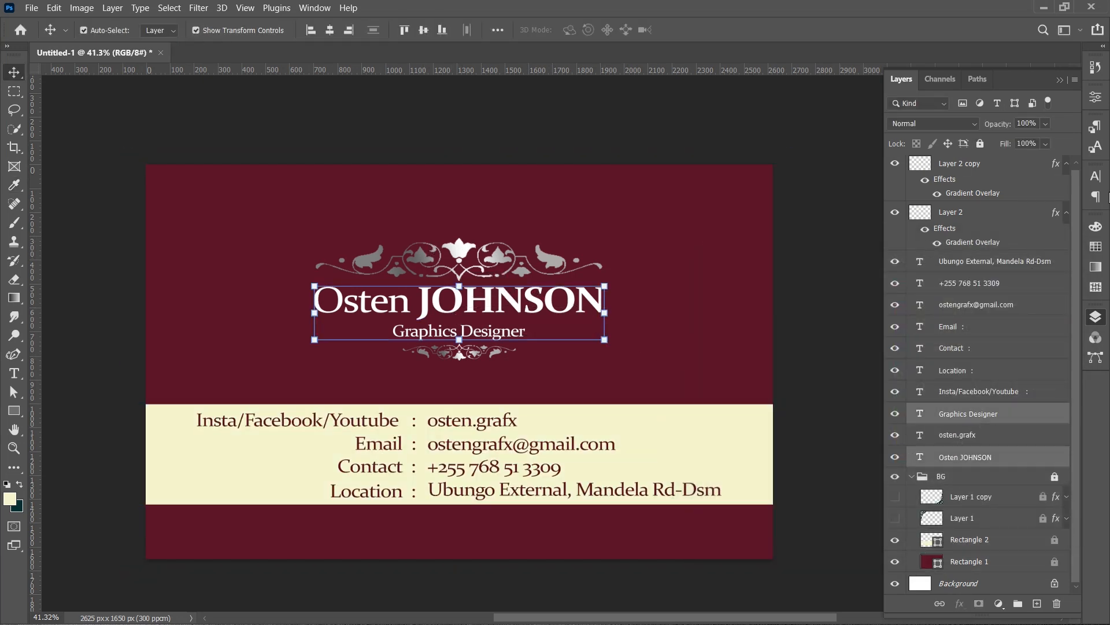
click(1096, 176)
click(1051, 258)
click(662, 434)
click(1032, 274)
key(v)
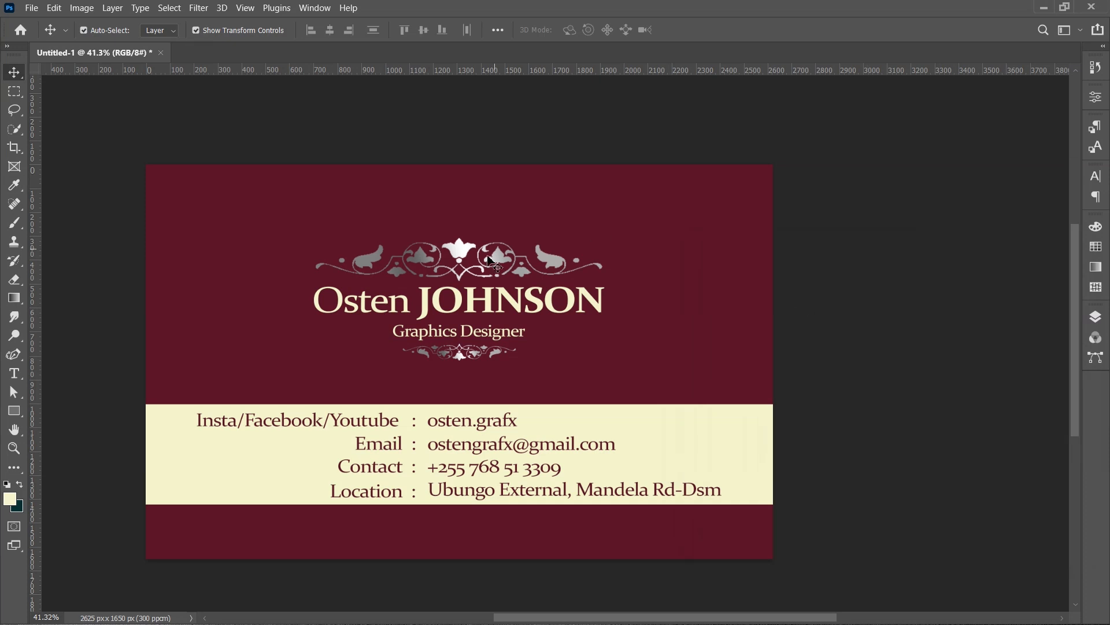
- Hide the gradient overlay effects on both ornament layers so they appear cream, and collapse their effect lists
click(1096, 316)
drag(945, 179, 949, 215)
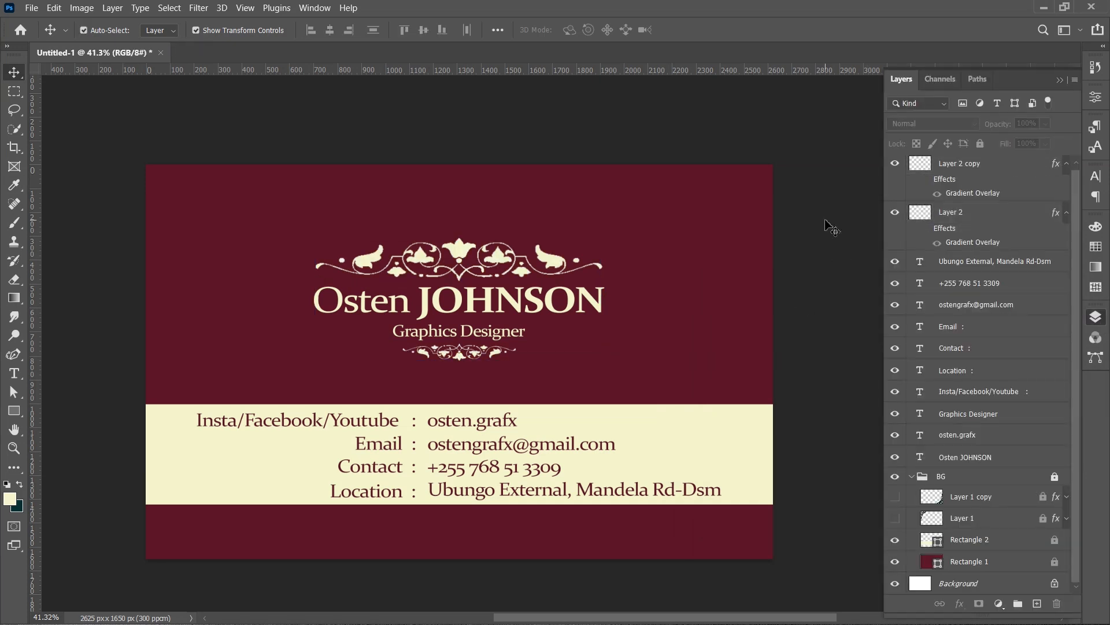
click(1067, 164)
click(1067, 189)
click(1004, 167)
shift+click(990, 190)
- Unlock the BG group and select the burgundy background rectangle
right_click(987, 190)
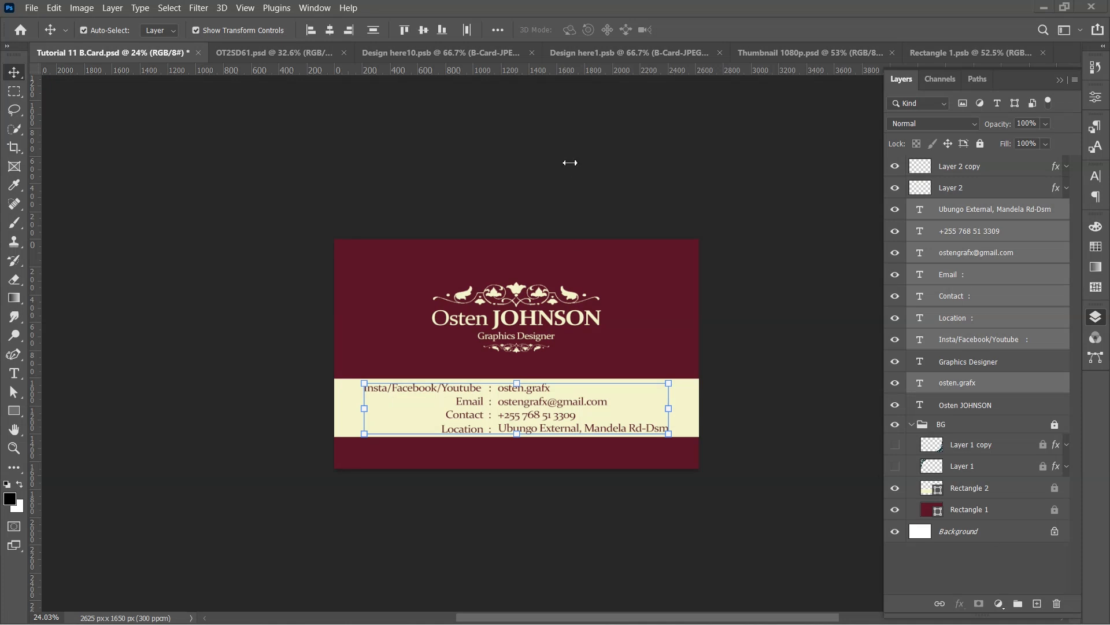
click(787, 350)
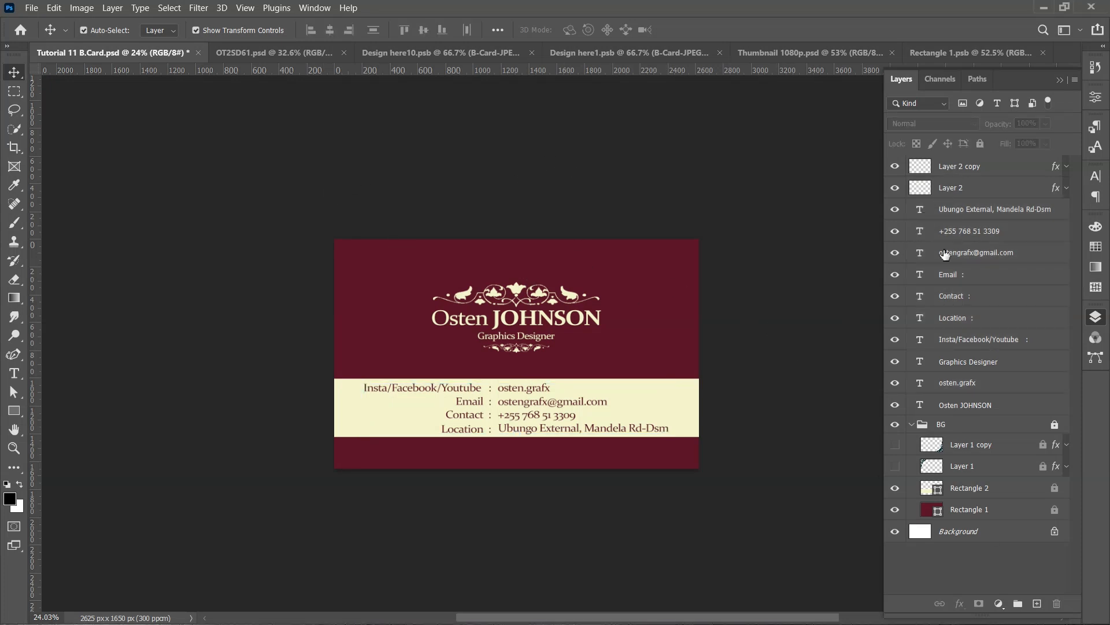
click(1055, 428)
click(1012, 511)
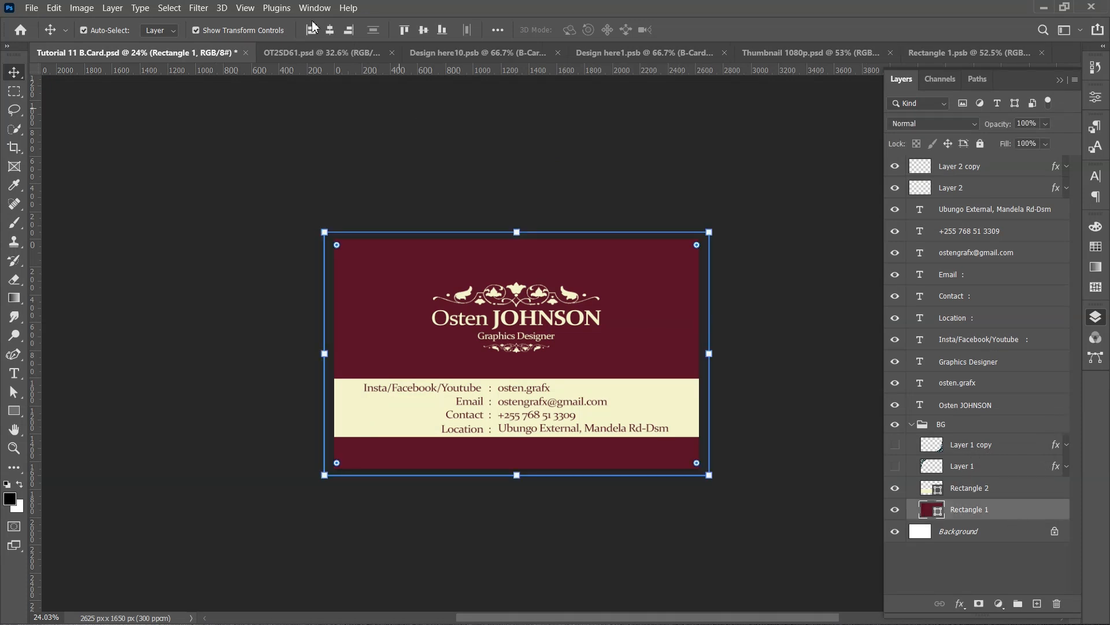
- Apply Add Noise to the burgundy rectangle as a smart object, about 29%, Gaussian and monochromatic
click(198, 7)
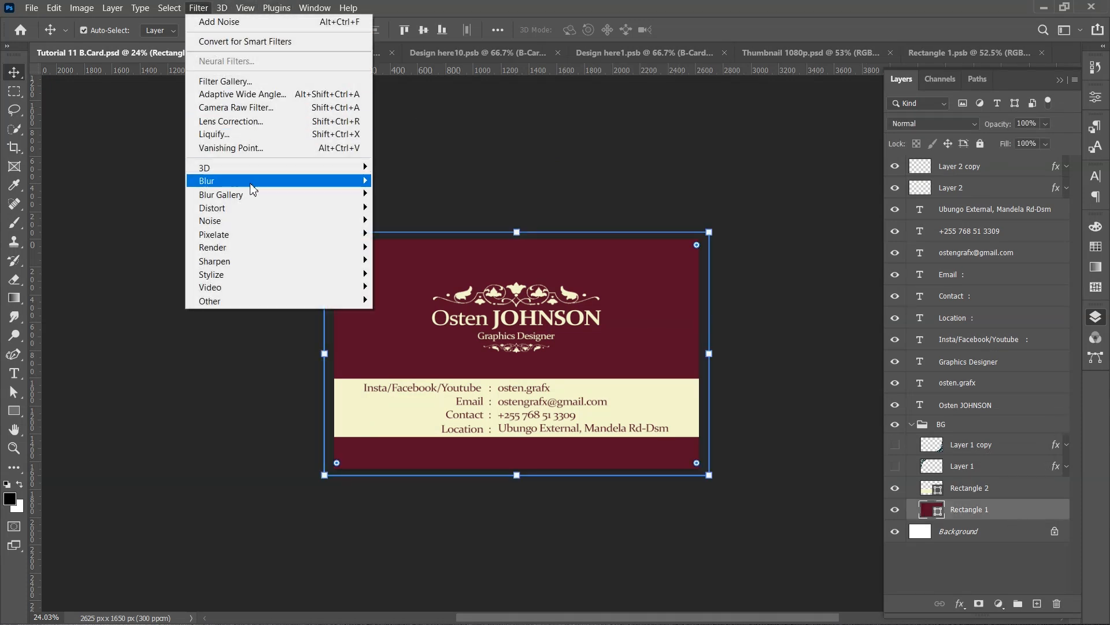
mouse_move(259, 221)
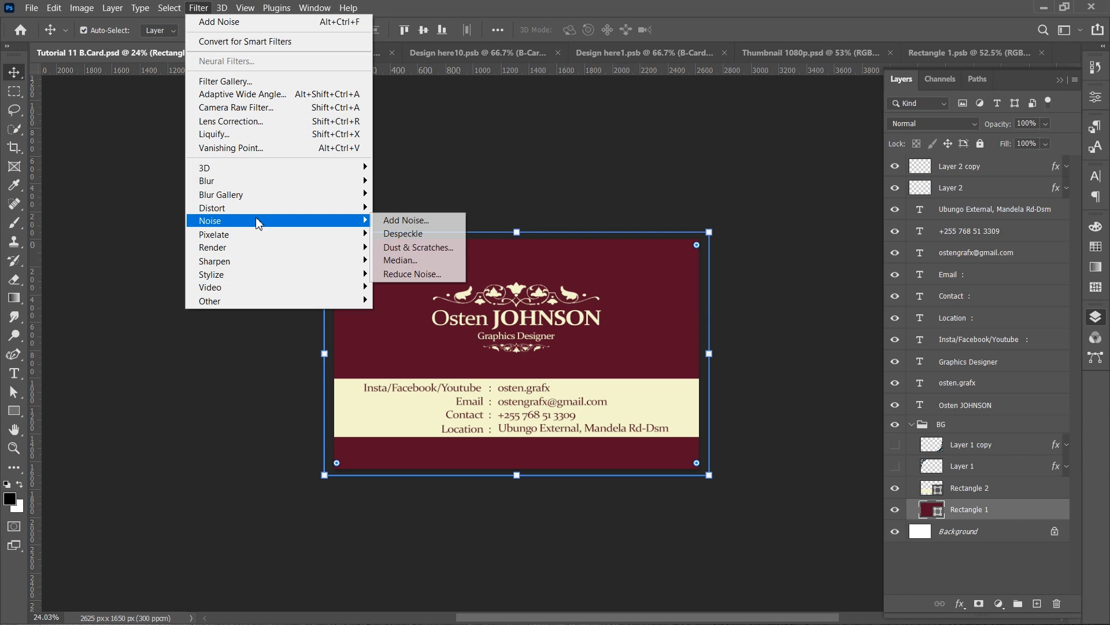
click(407, 220)
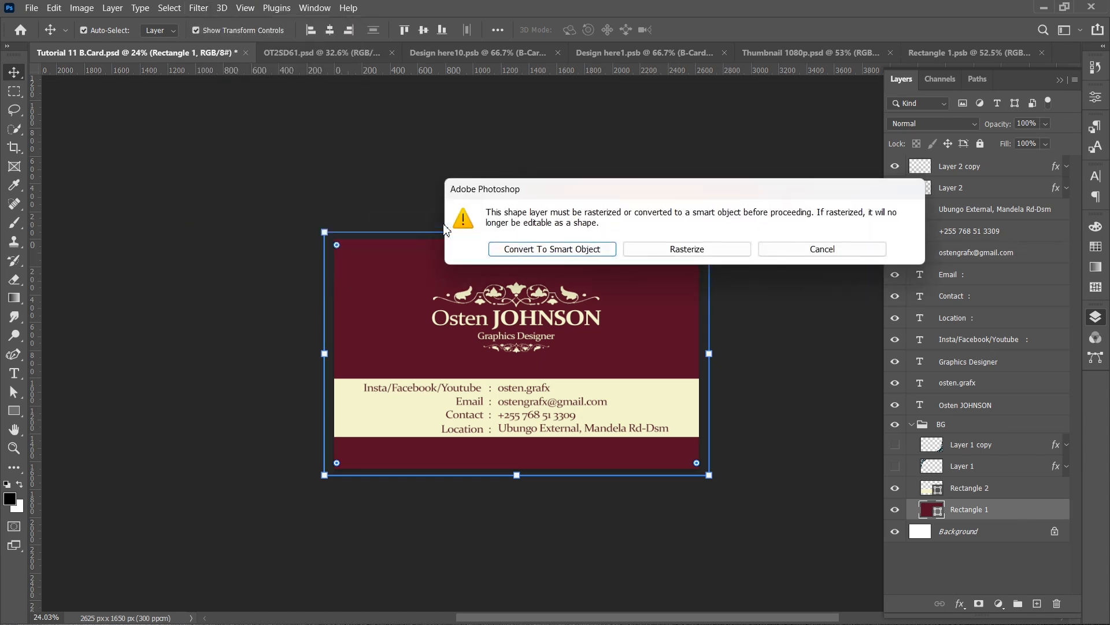
click(562, 250)
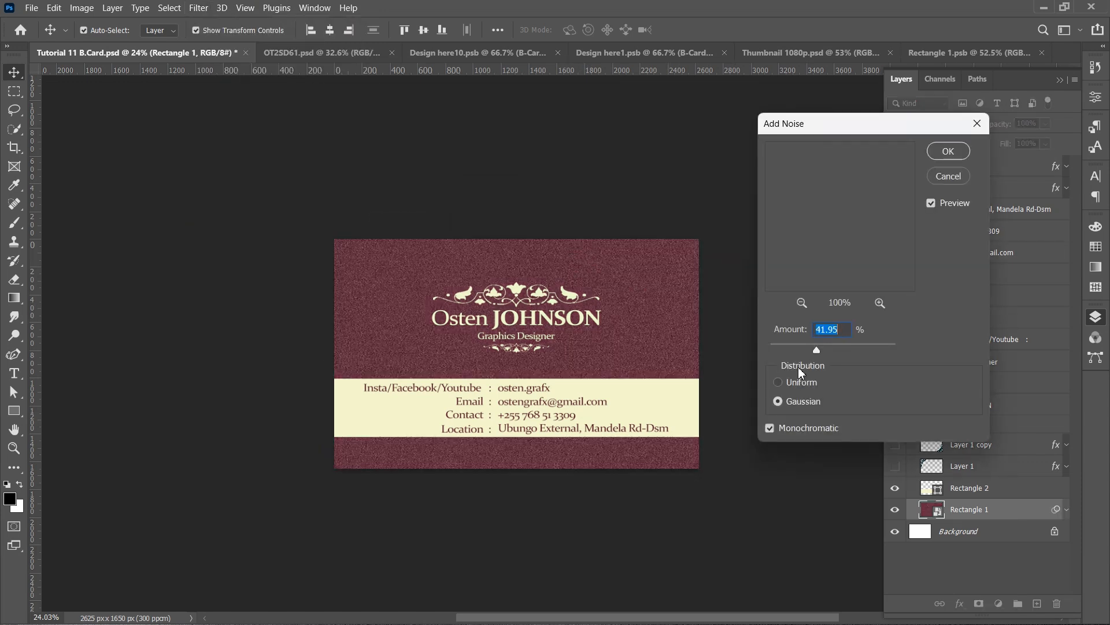
drag(799, 347, 810, 343)
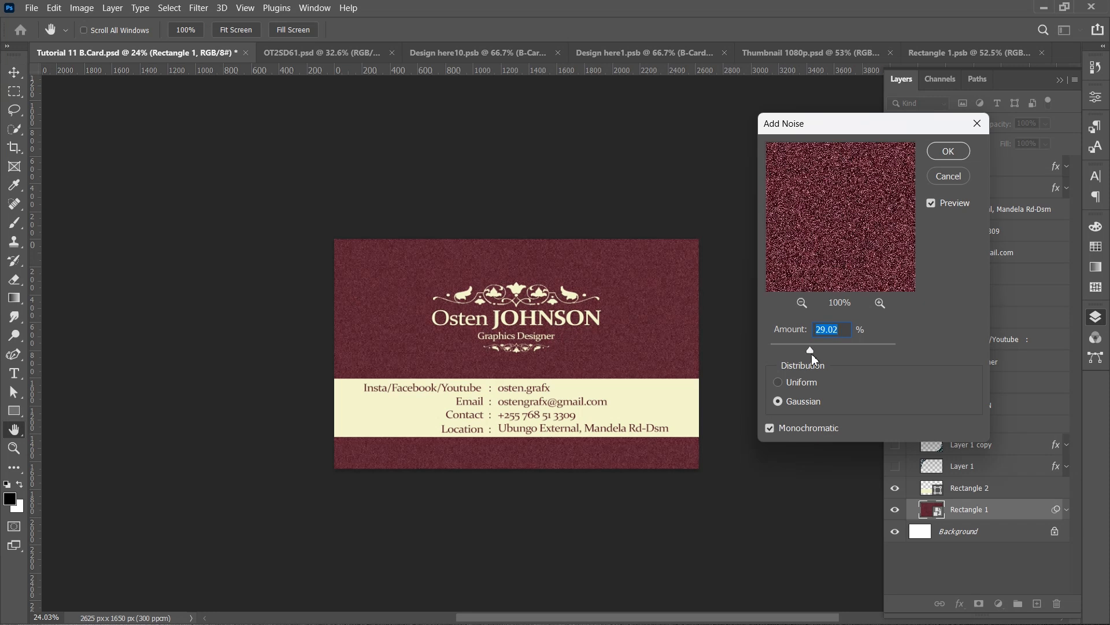
drag(807, 348, 806, 348)
click(948, 152)
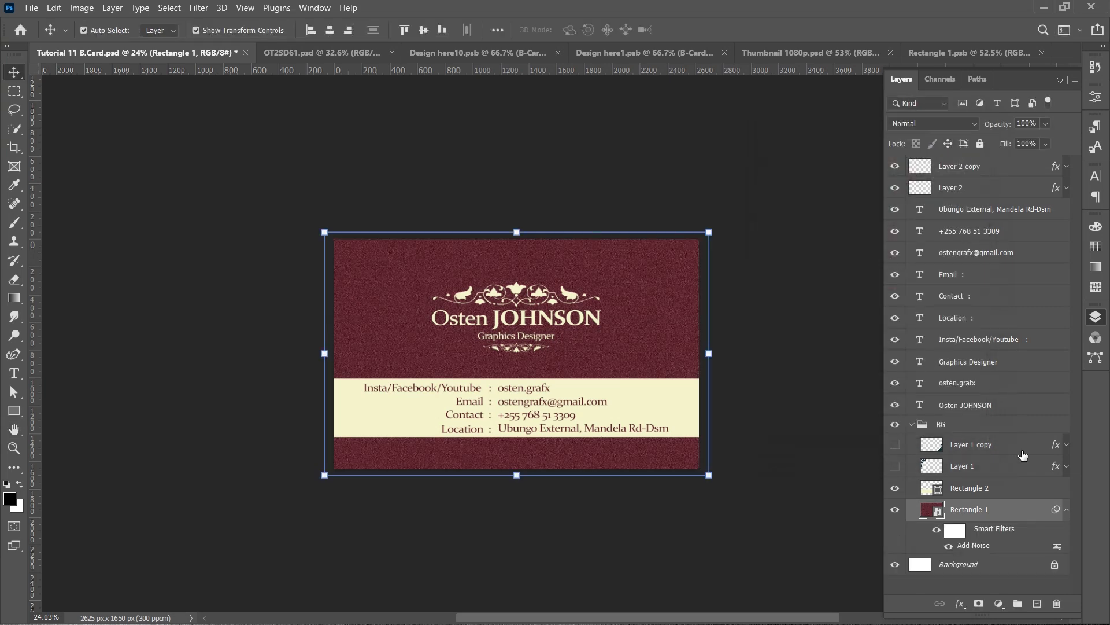
- Apply Add Noise to the cream band rectangle as a smart object, with the amount about 30%
click(1007, 491)
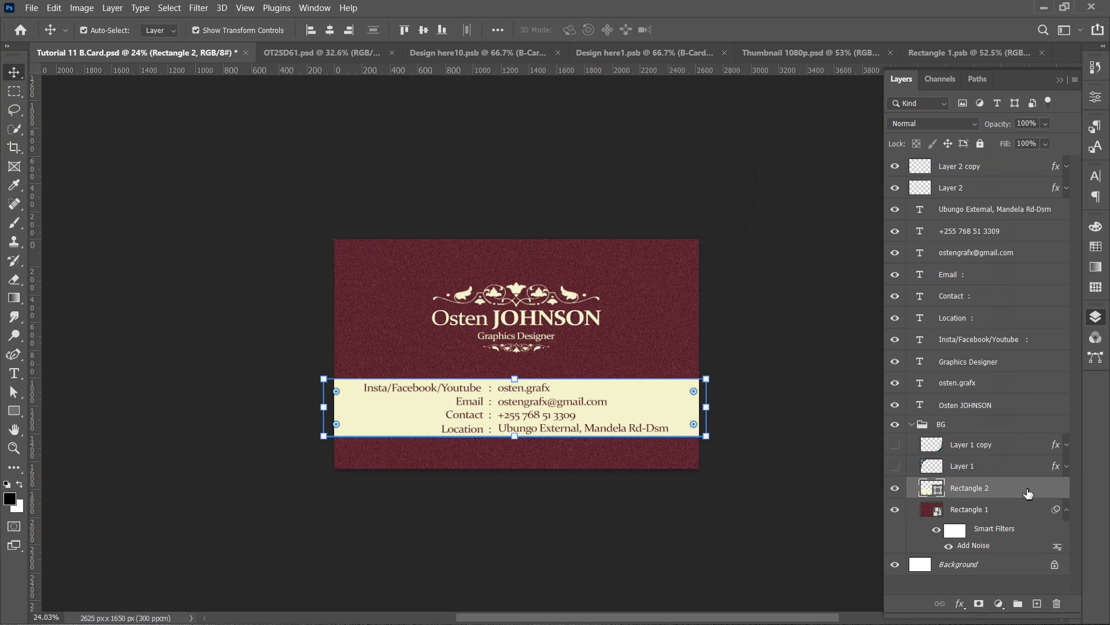
double_click(1027, 492)
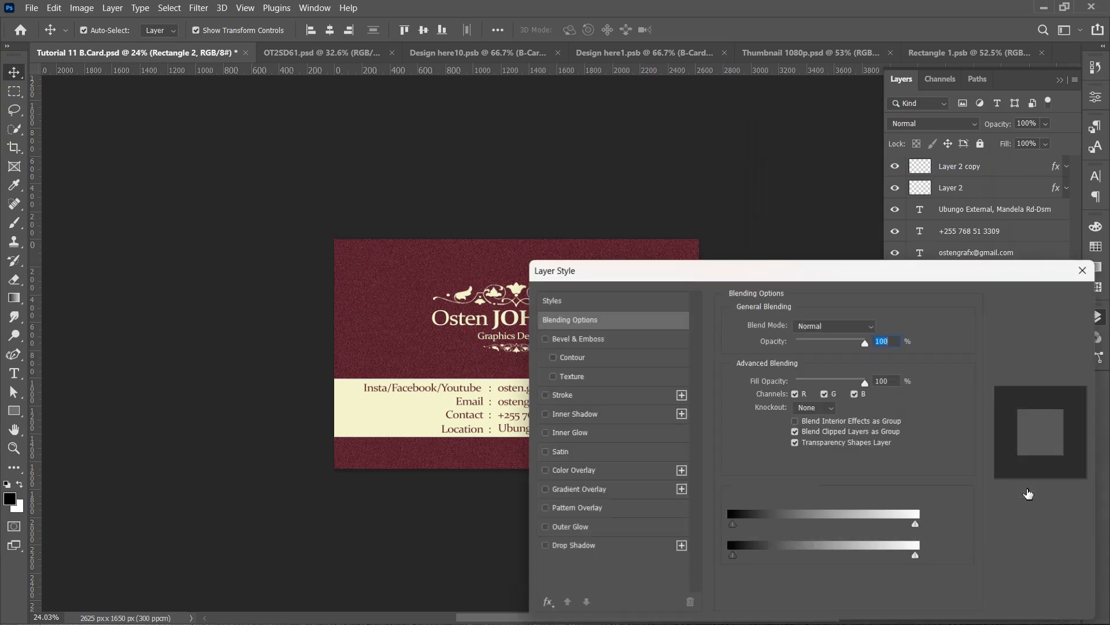
click(1041, 326)
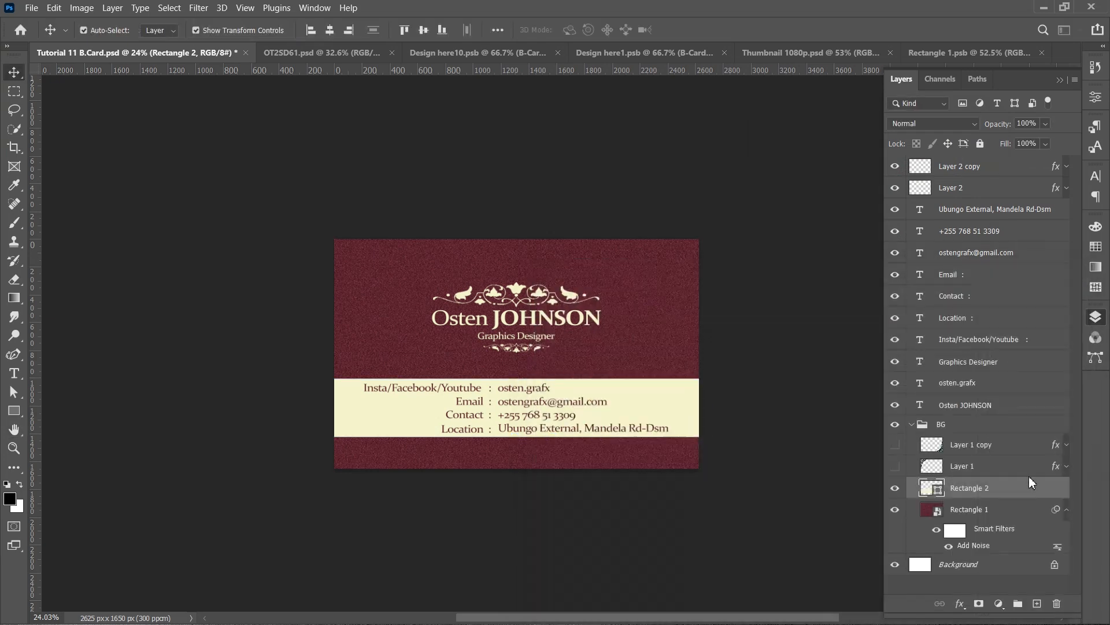
click(222, 8)
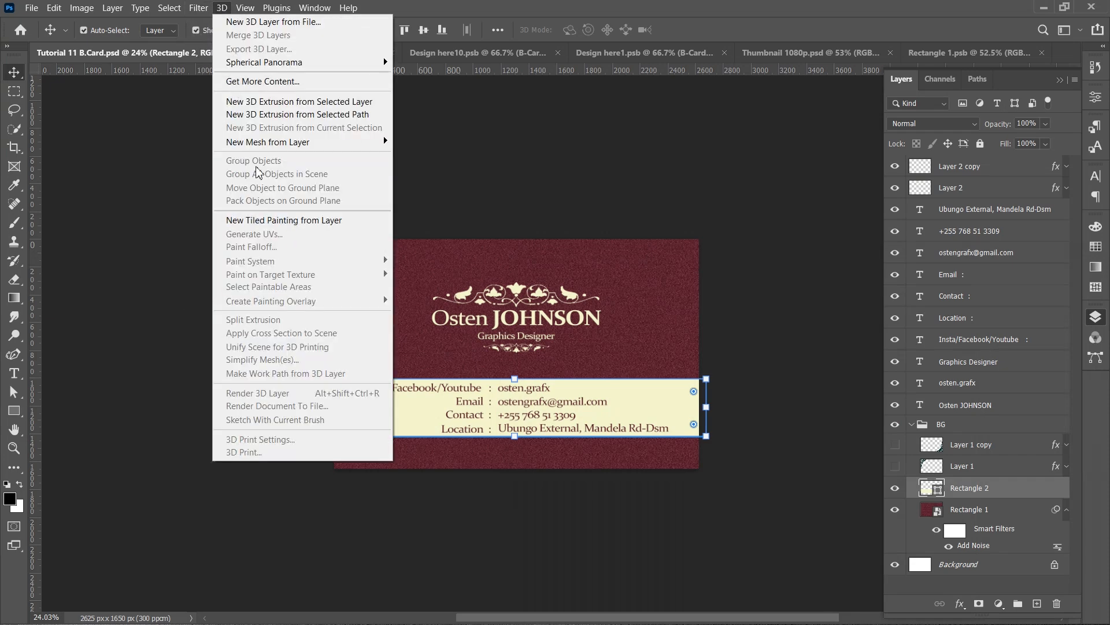
mouse_move(202, 7)
mouse_move(222, 221)
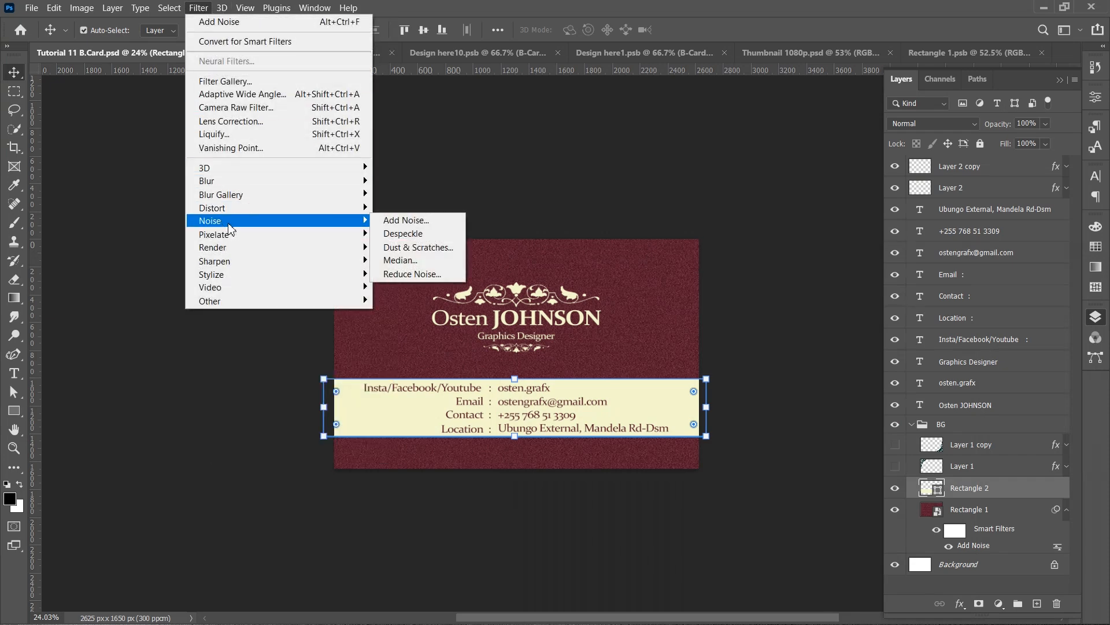
click(416, 221)
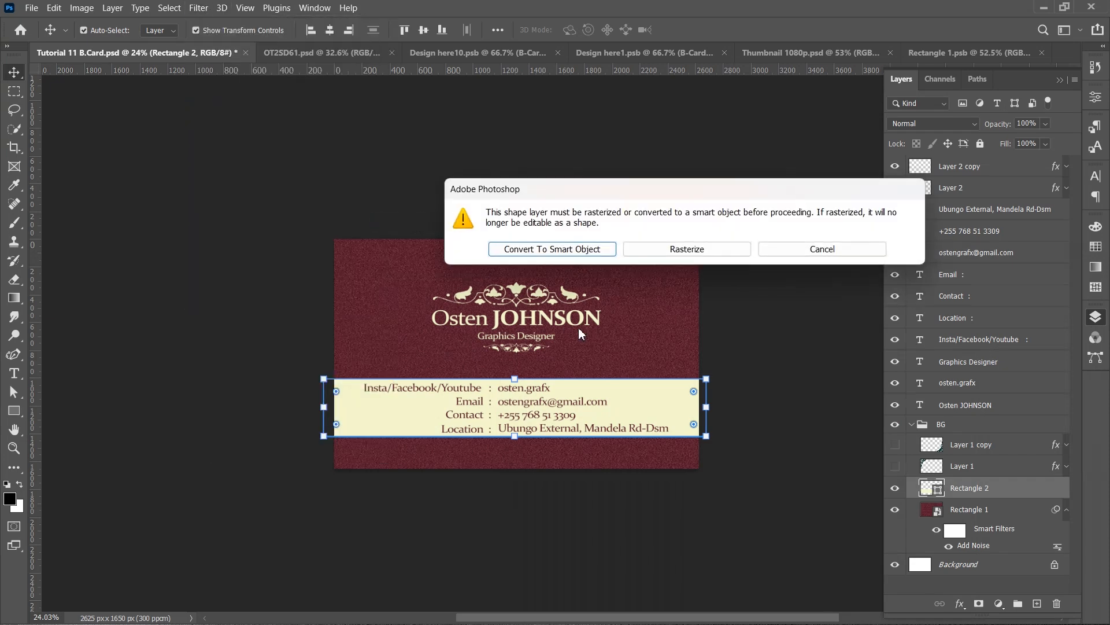
click(593, 254)
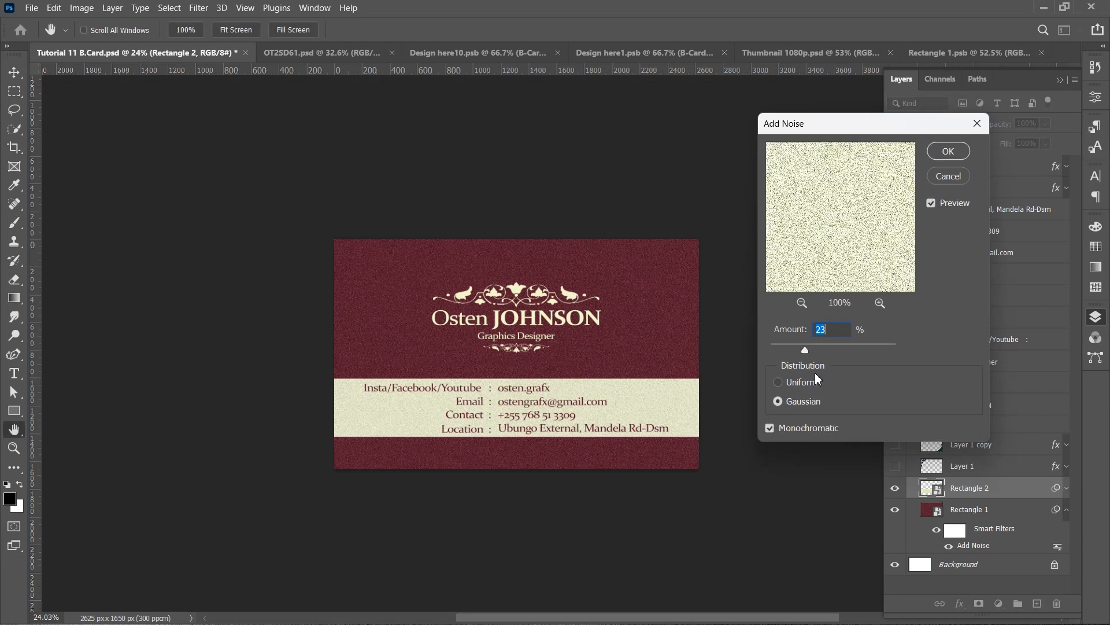
drag(798, 347, 812, 343)
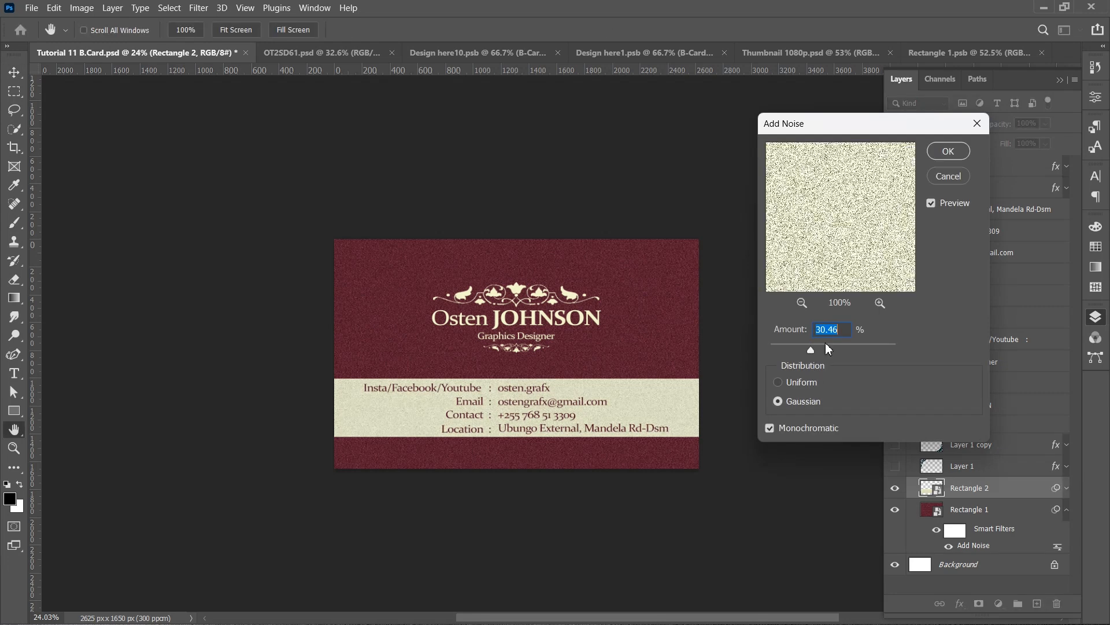
click(948, 151)
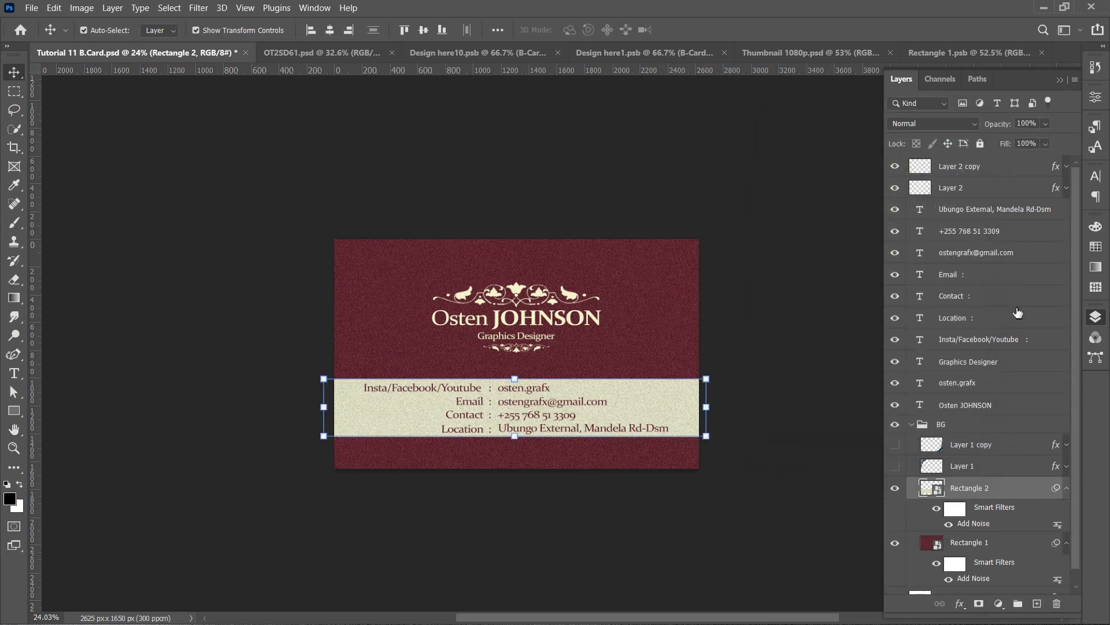
- Add a drop shadow to the cream band with 74% opacity, 113° angle, 0 distance, 4% spread and 90 px size
double_click(1033, 491)
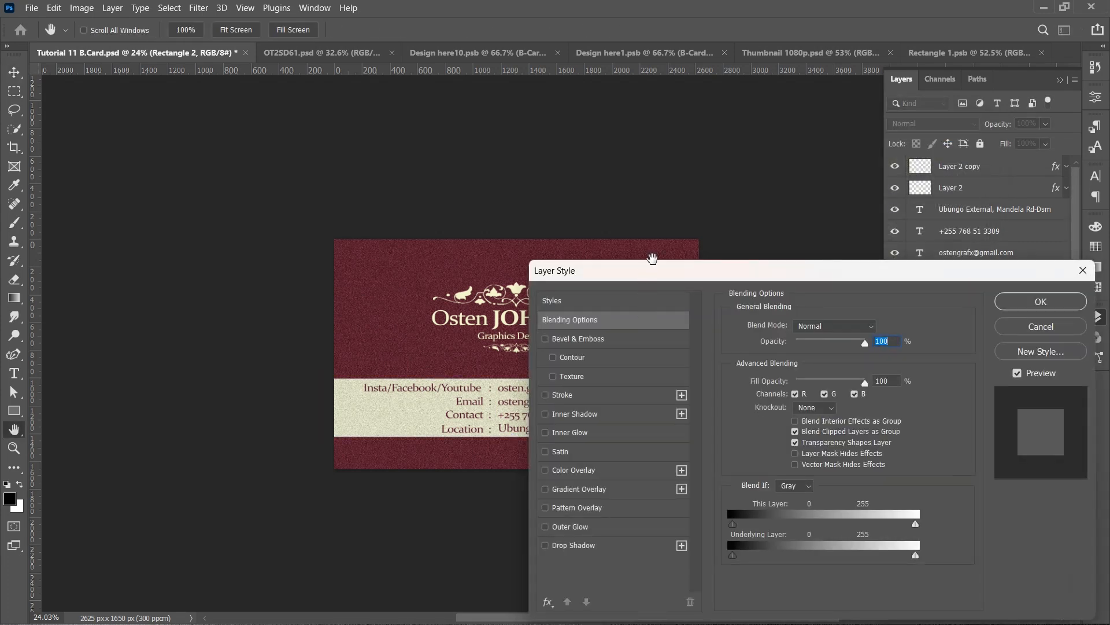
click(651, 414)
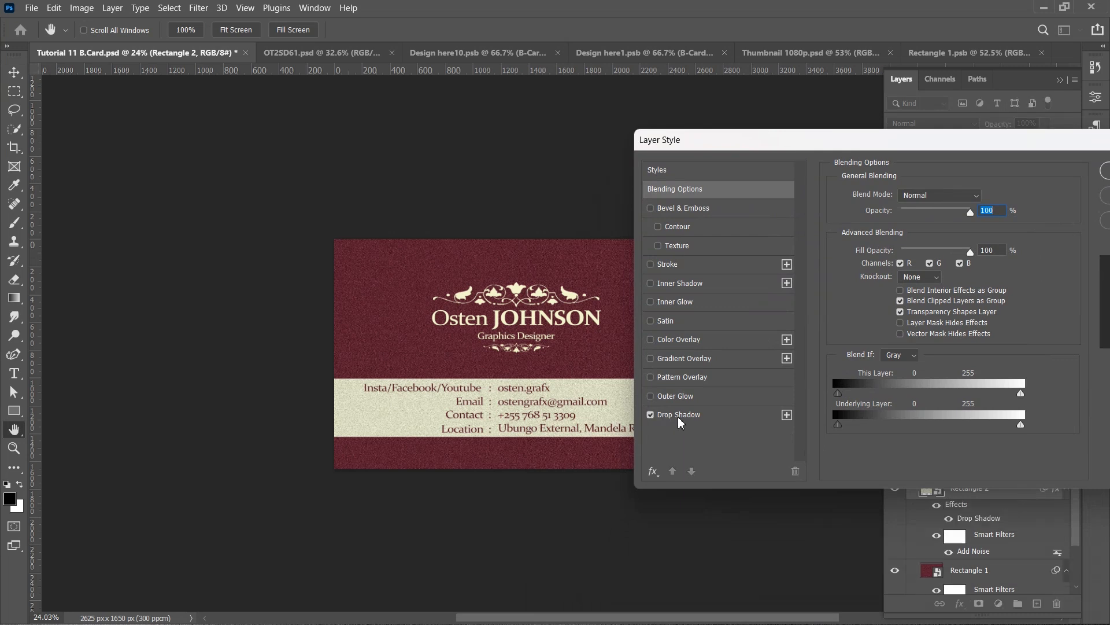
click(722, 418)
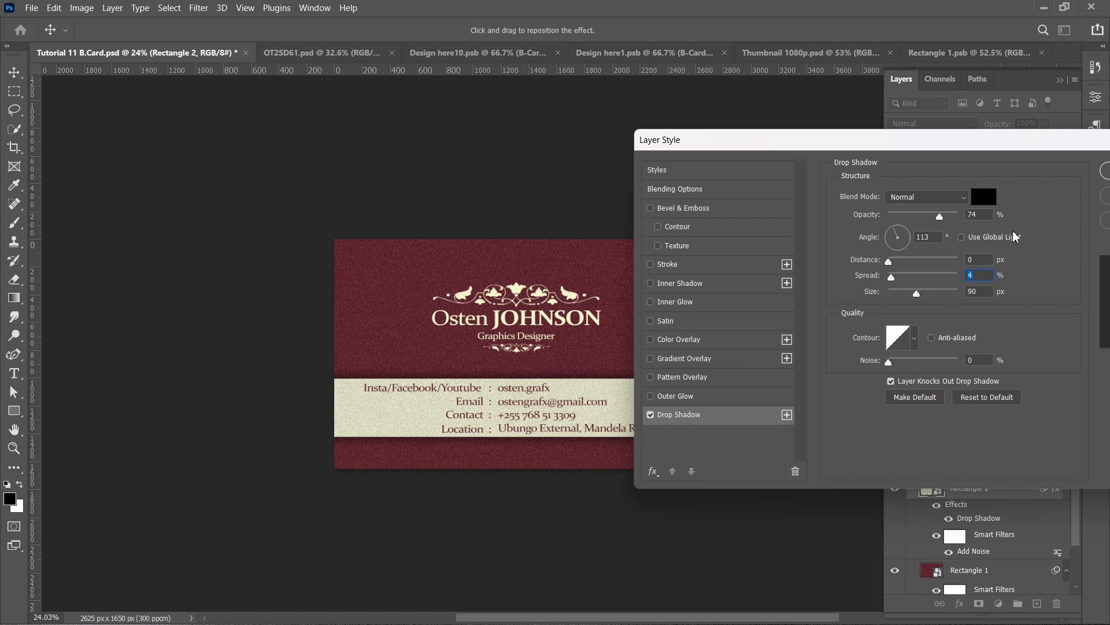
drag(1015, 146, 782, 251)
click(891, 273)
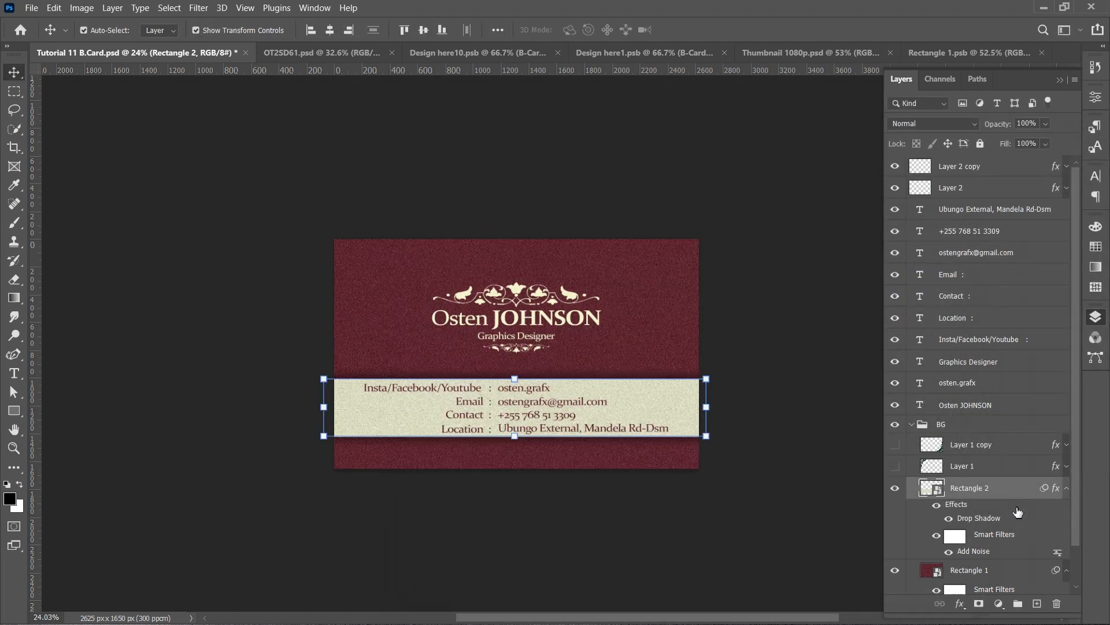
- On a new layer, draw a thin white strip about 2930 × 23 px across the card just above the band and nudge it down
click(1037, 604)
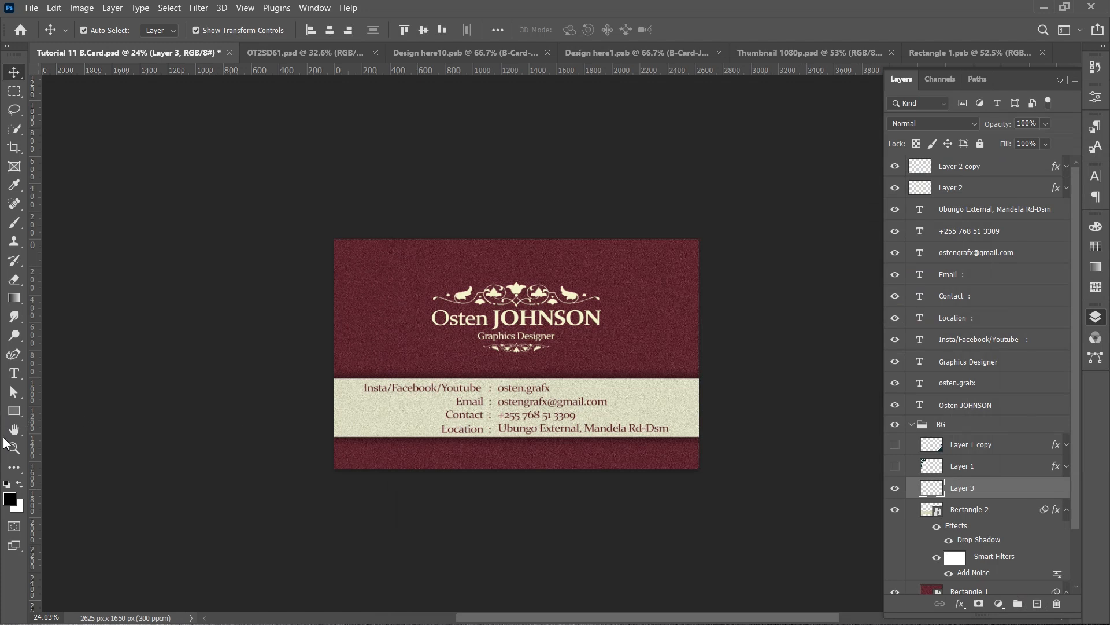
click(20, 485)
click(14, 410)
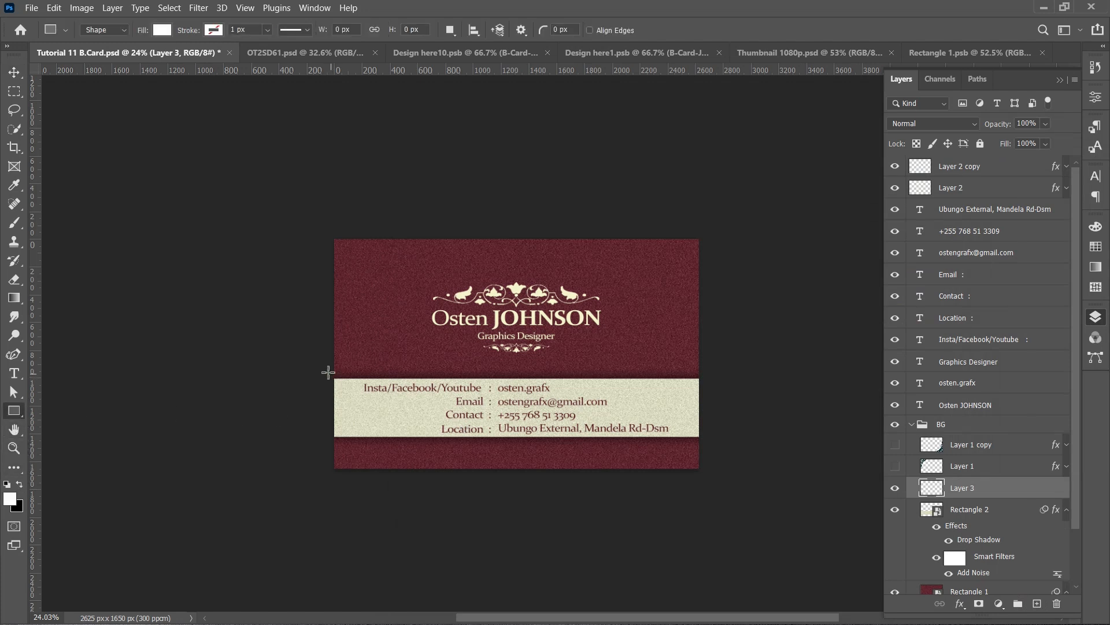
drag(318, 368, 726, 372)
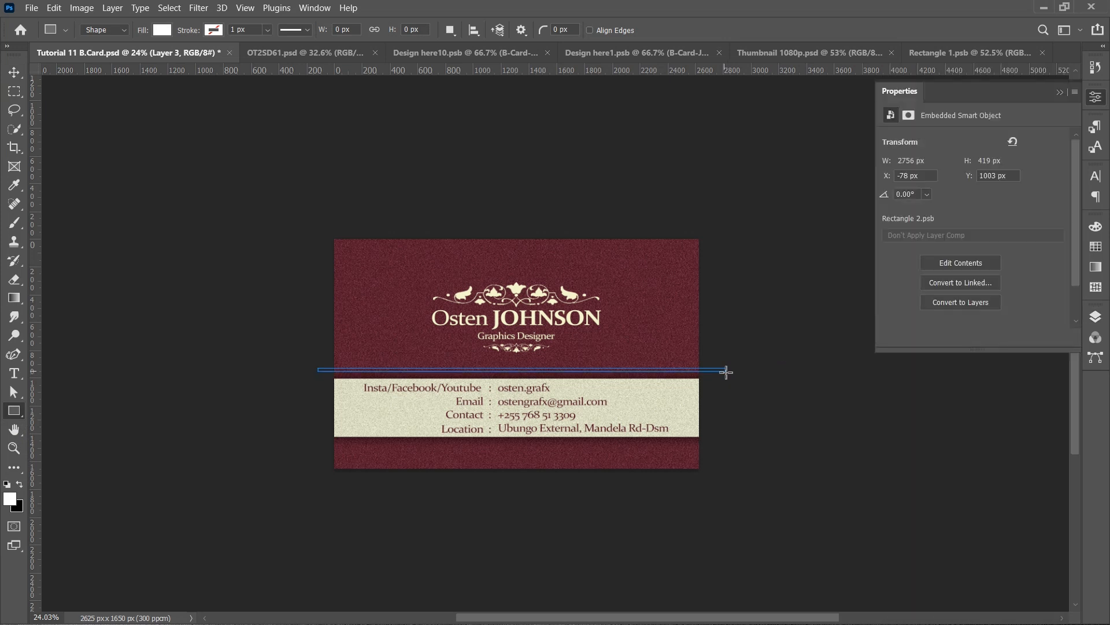
click(1059, 93)
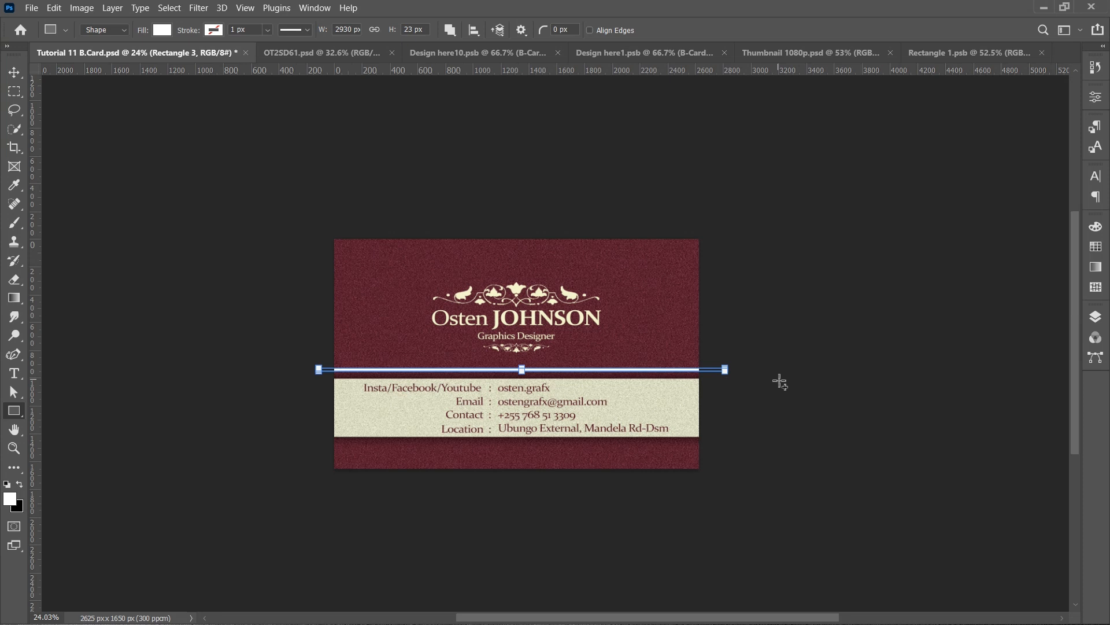
key(v)
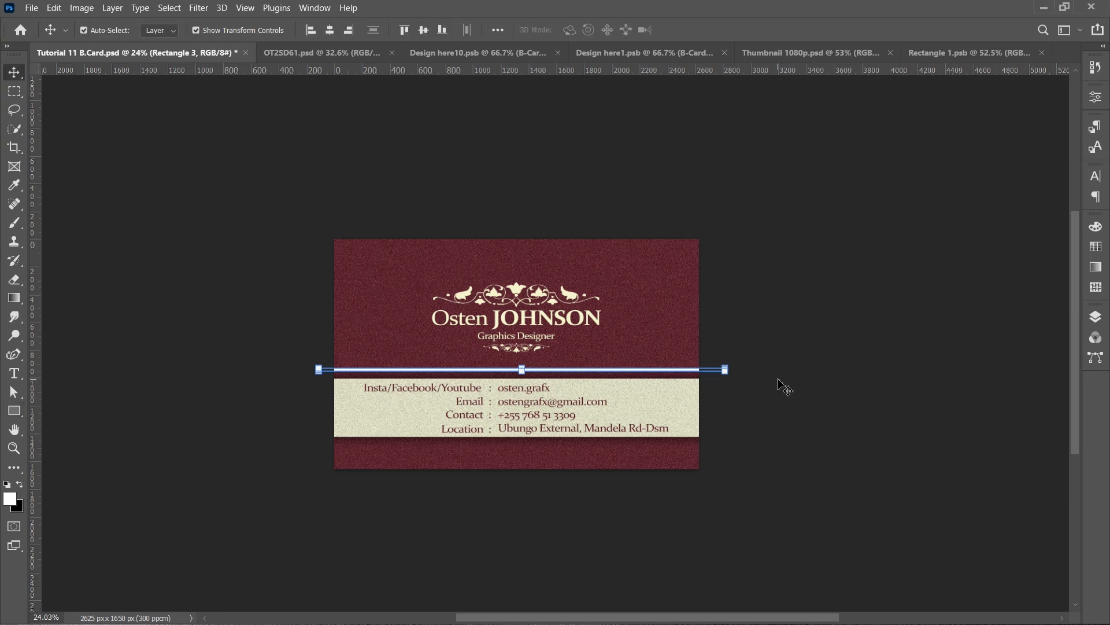
key(shift+Down)
key(shift+Down)
click(784, 387)
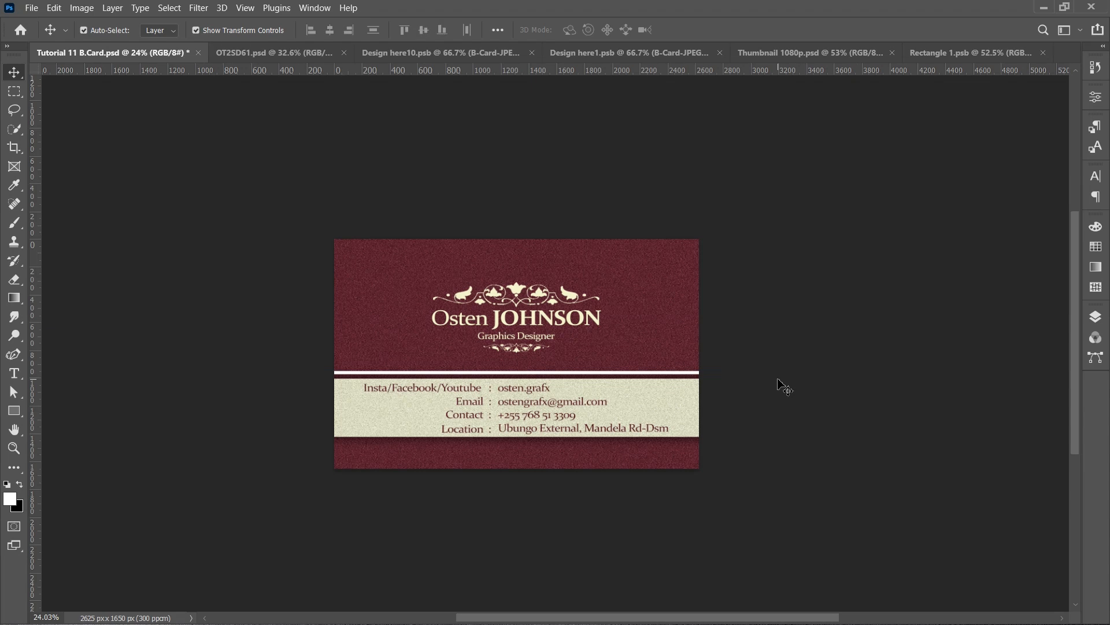
- Duplicate the white strip and move the copy to just below the cream band
click(650, 373)
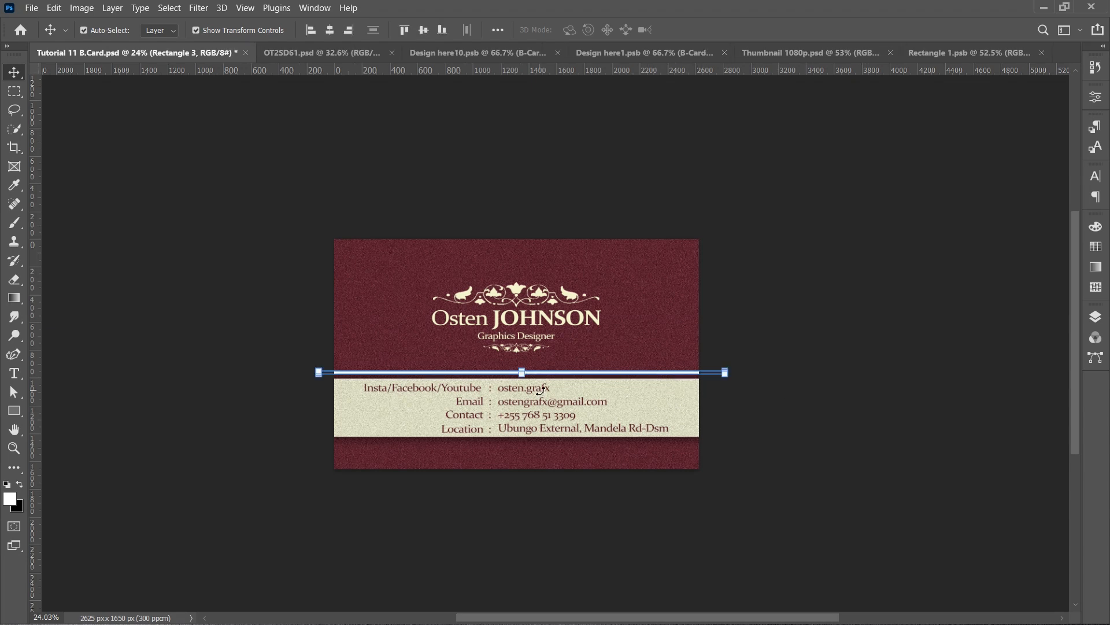
scroll(540, 391, up, 5)
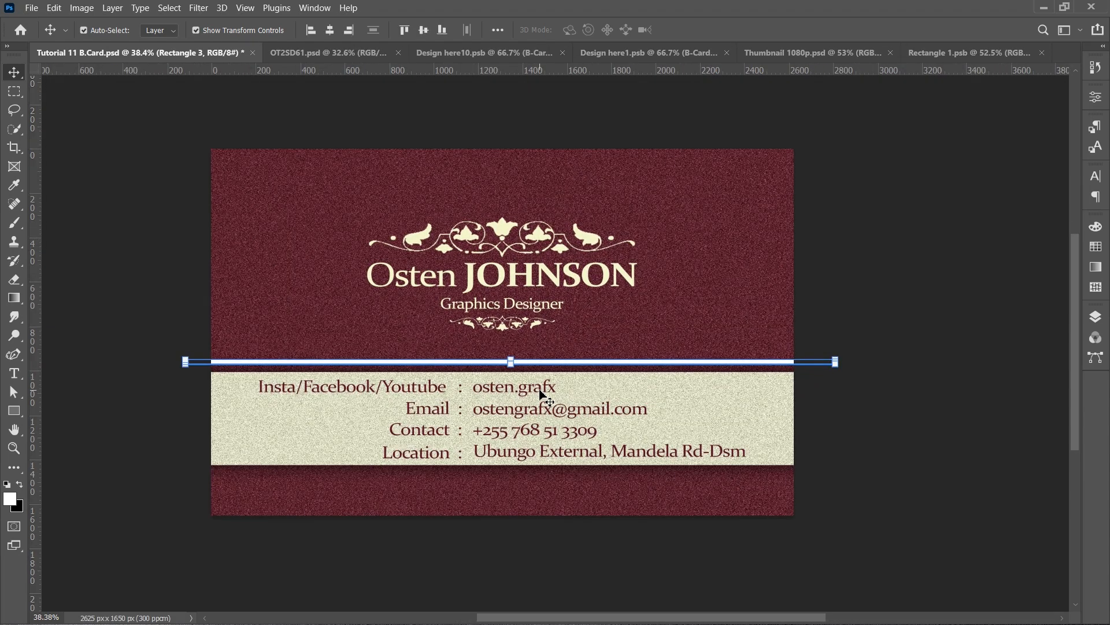
key(ctrl+j)
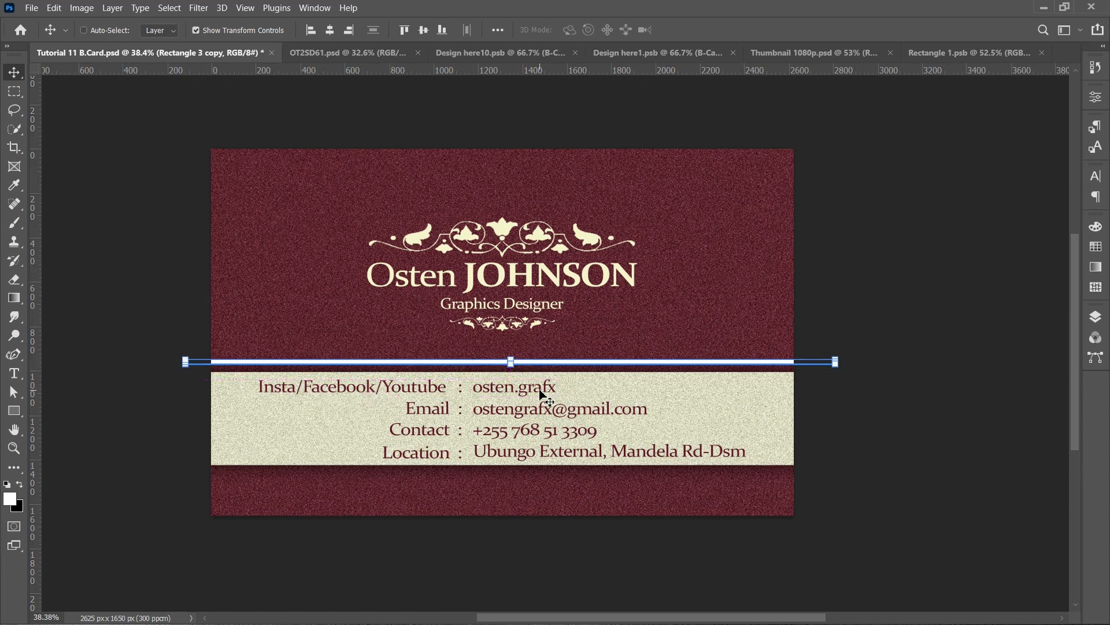
key(shift+Down)
key(shift+Down)
key(shift+Down)
key(shift+Down)
key(shift+Down)
key(shift+Down)
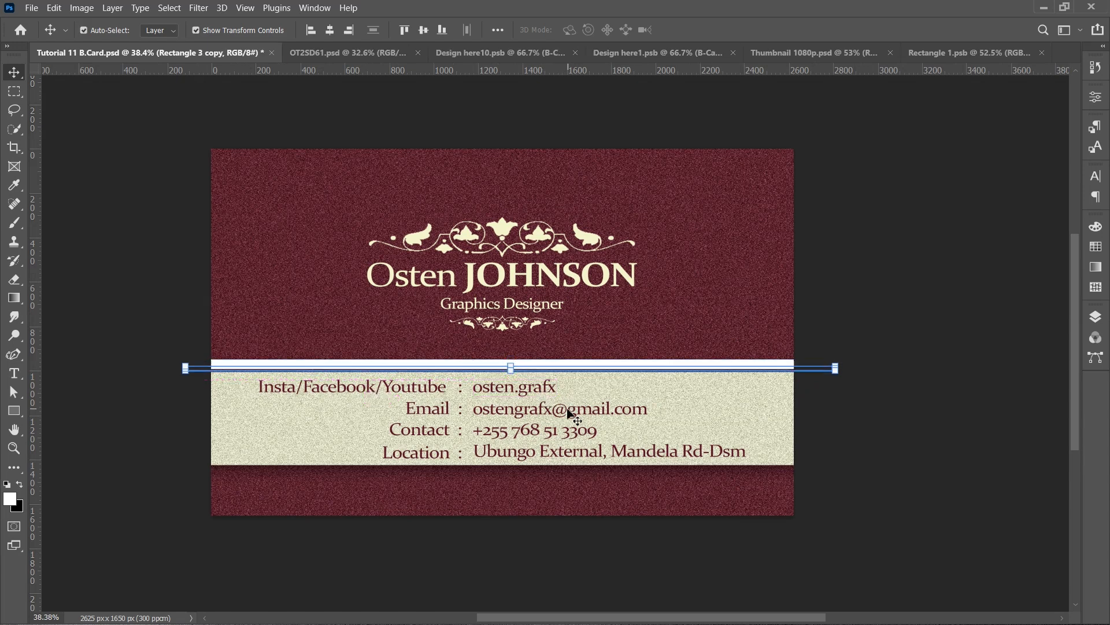
drag(663, 420, 656, 515)
key(Up)
key(Up)
key(Up)
key(Up)
key(Up)
key(Up)
key(Up)
key(Up)
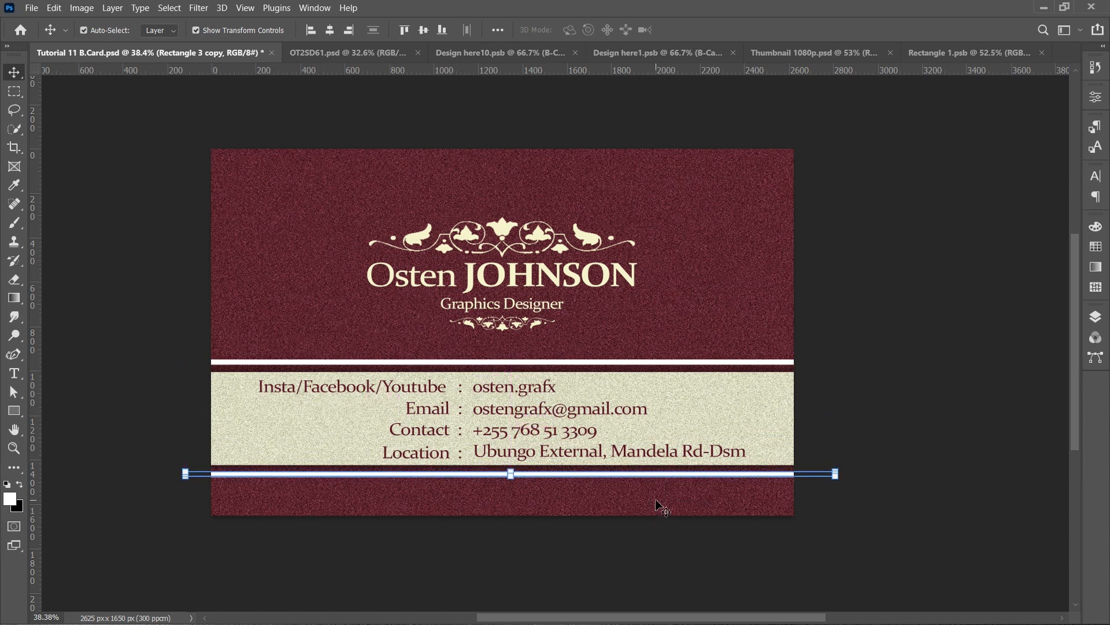
- Reposition the upper white strip slightly lower, closer to the band
click(683, 363)
drag(679, 399, 676, 407)
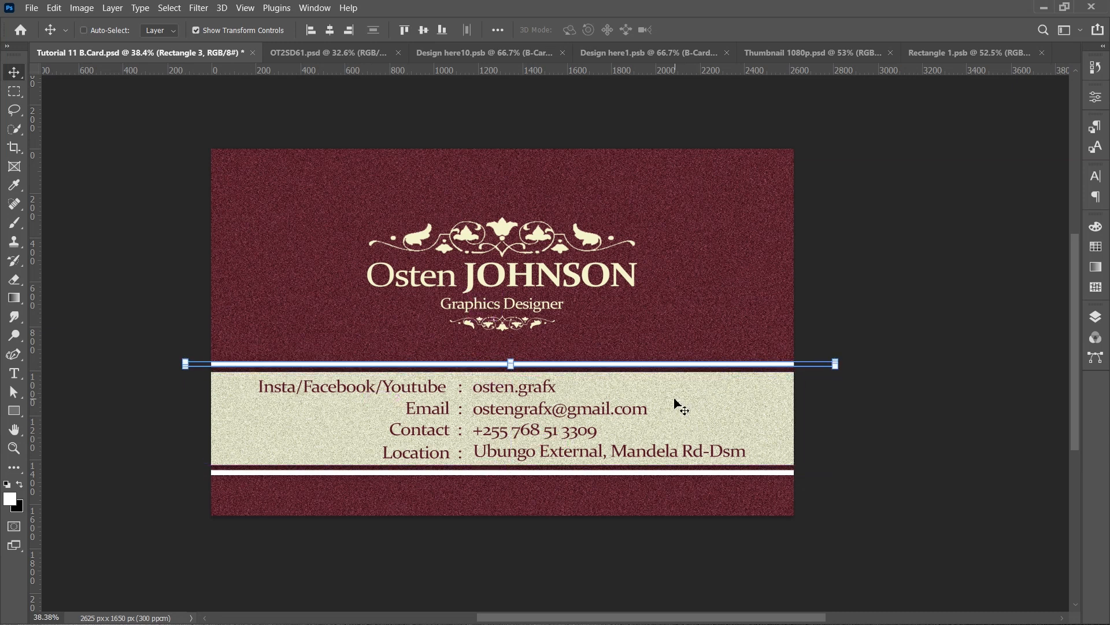
ctrl+click(822, 280)
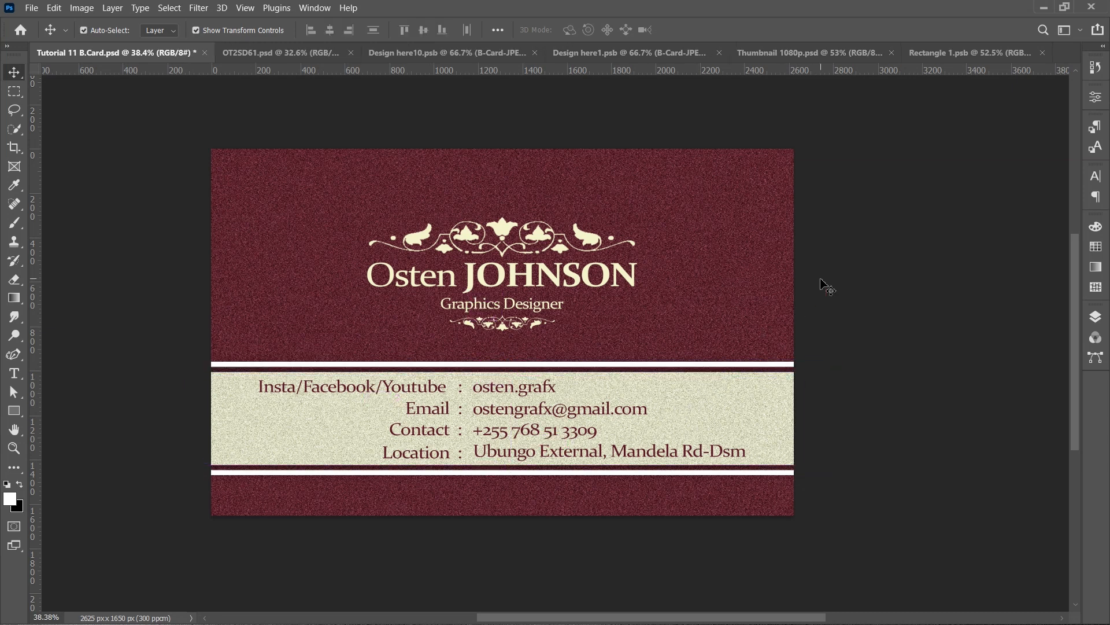
click(749, 366)
click(883, 281)
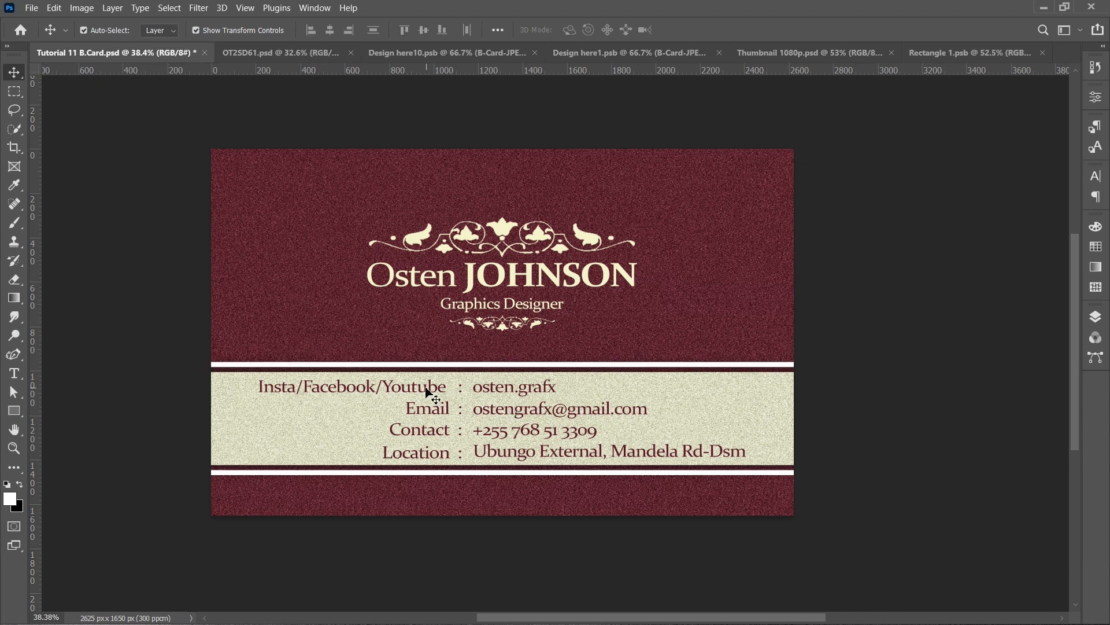
- Select and lock the BG group
click(725, 407)
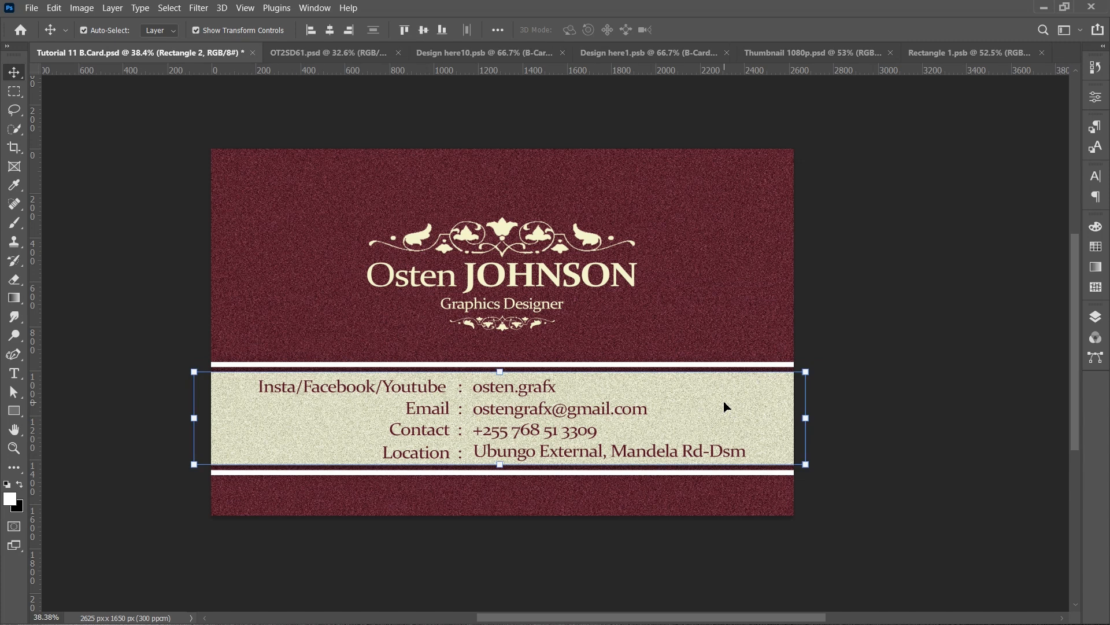
click(1099, 319)
click(995, 428)
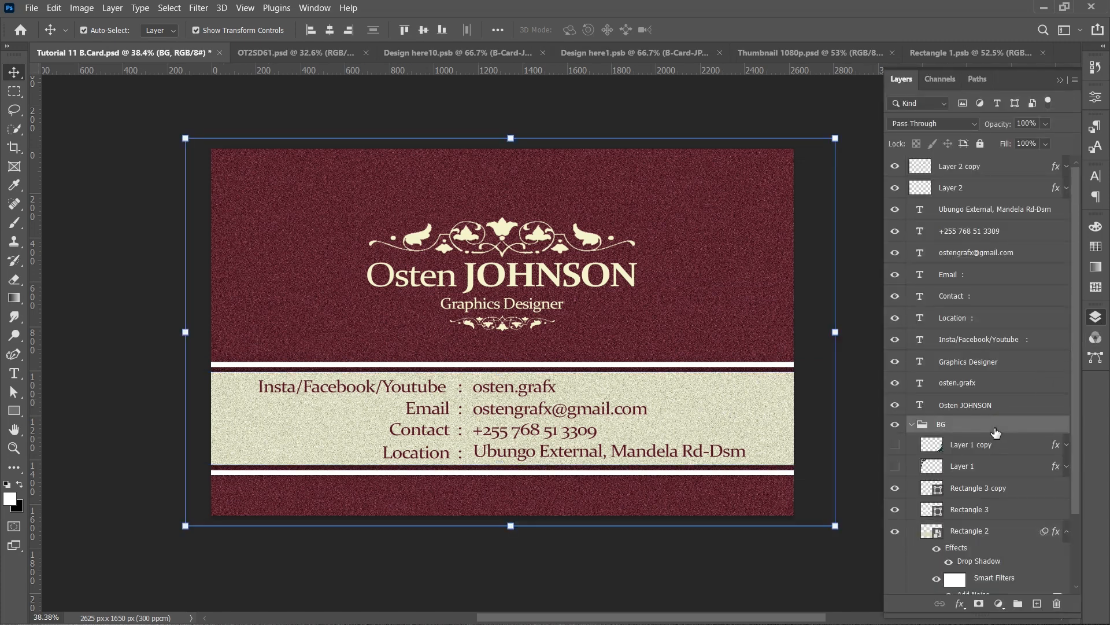
click(980, 146)
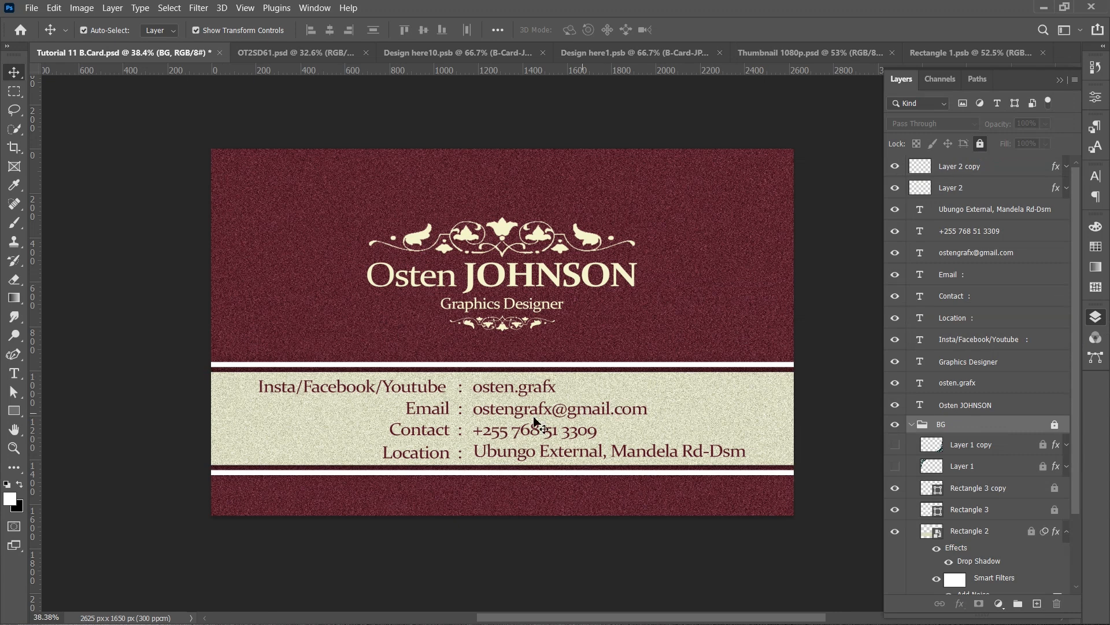
- Select the contact detail text layers and set their text colour to black (000000)
drag(255, 361, 713, 496)
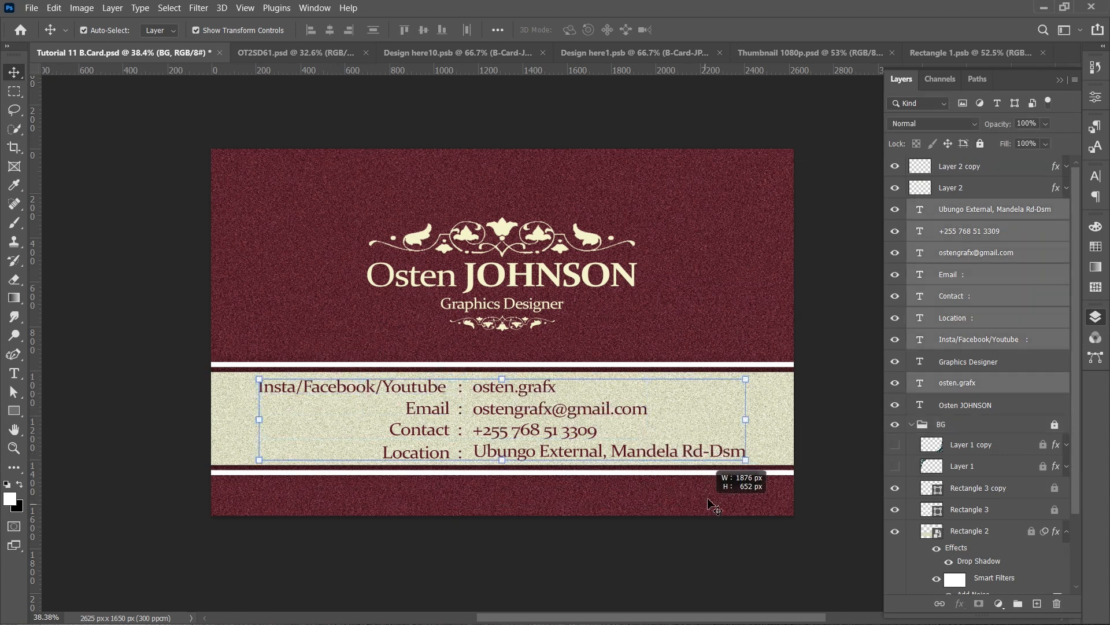
click(1096, 177)
click(1050, 257)
drag(720, 452, 692, 479)
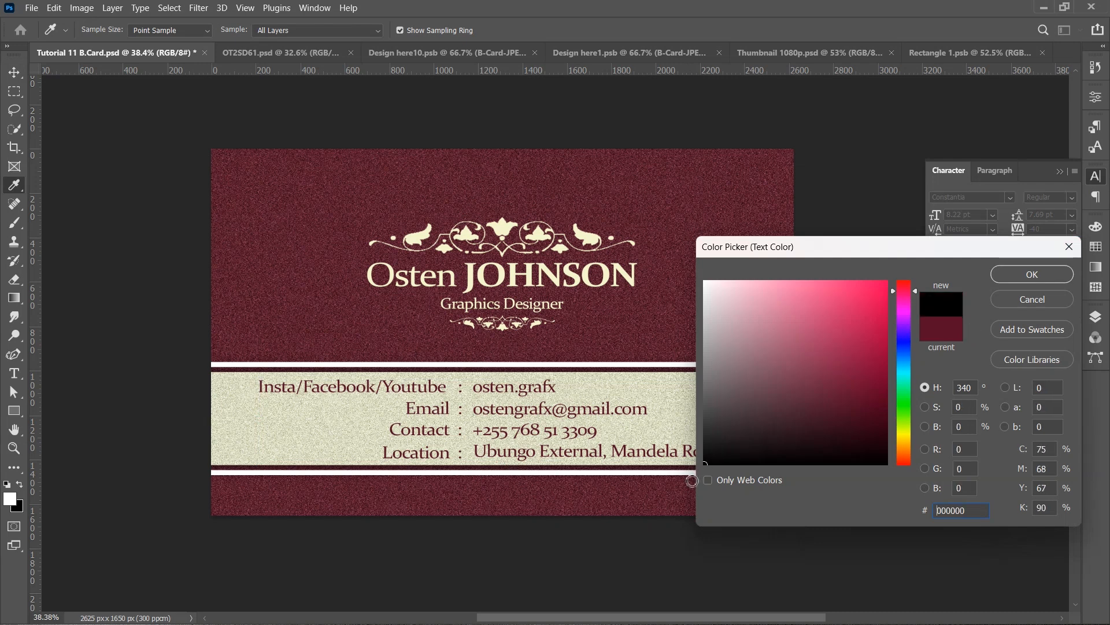
click(1015, 275)
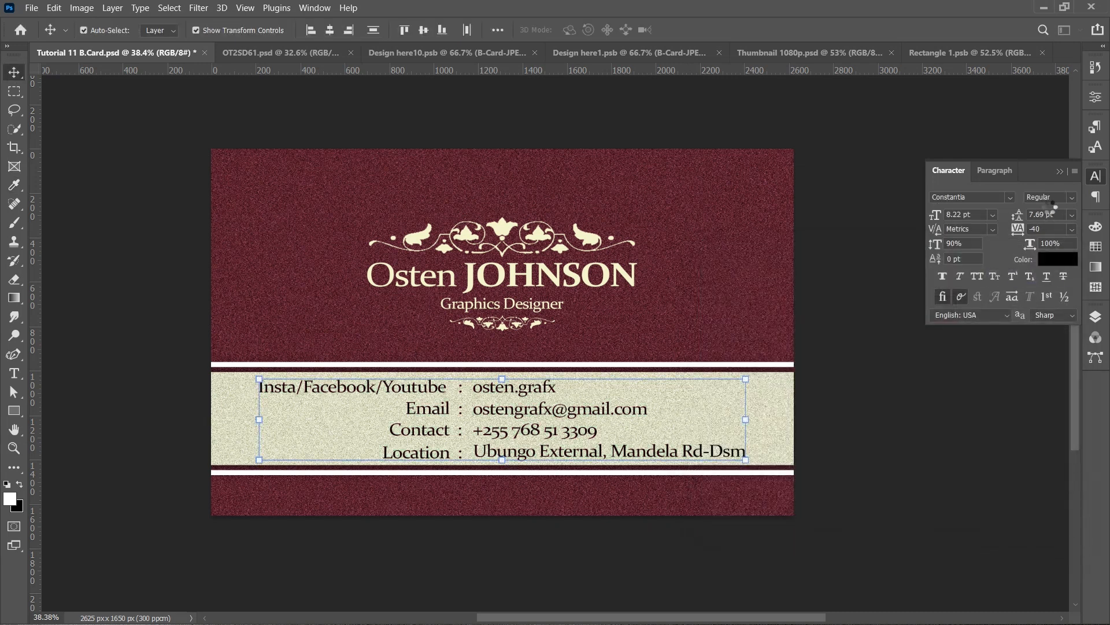
click(1059, 174)
click(912, 269)
click(1093, 318)
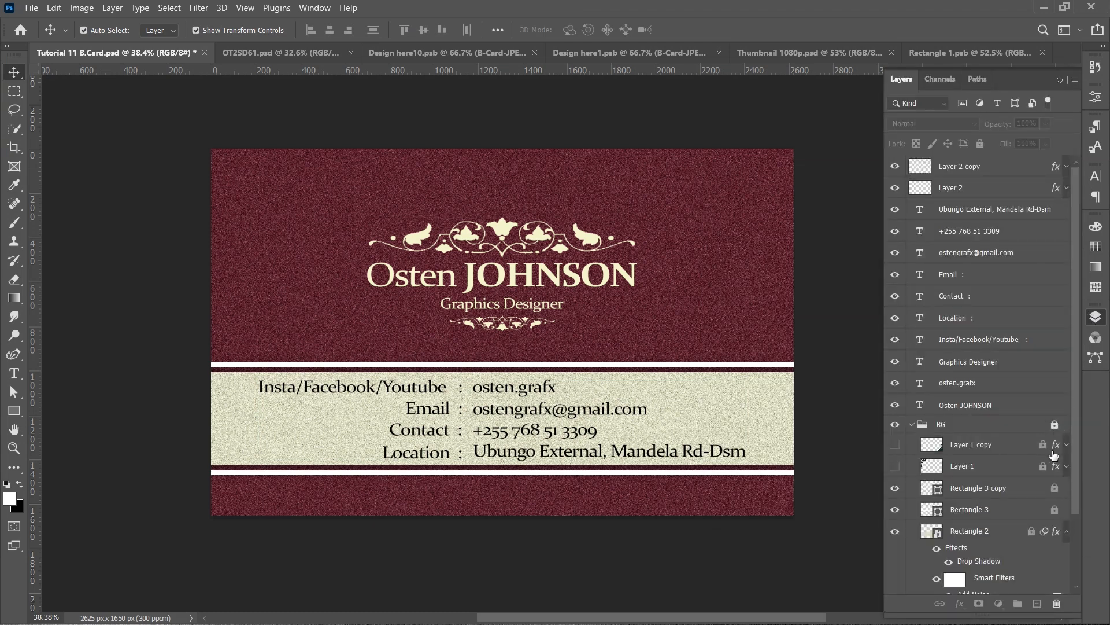
scroll(1017, 505, down, 4)
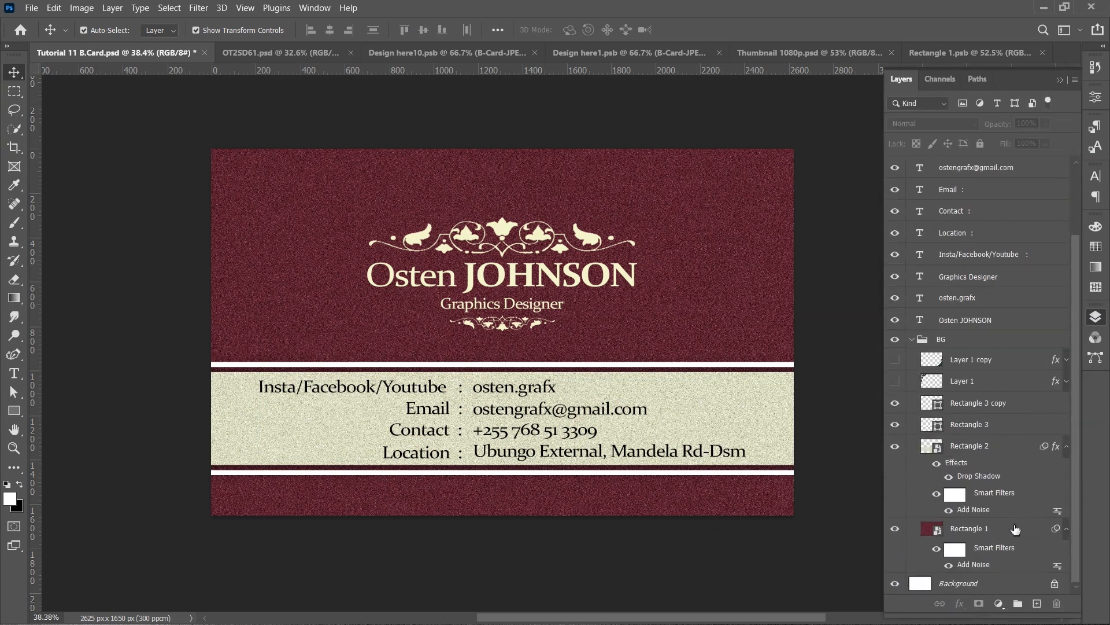
- Add a new empty layer directly above Rectangle 1
click(1016, 528)
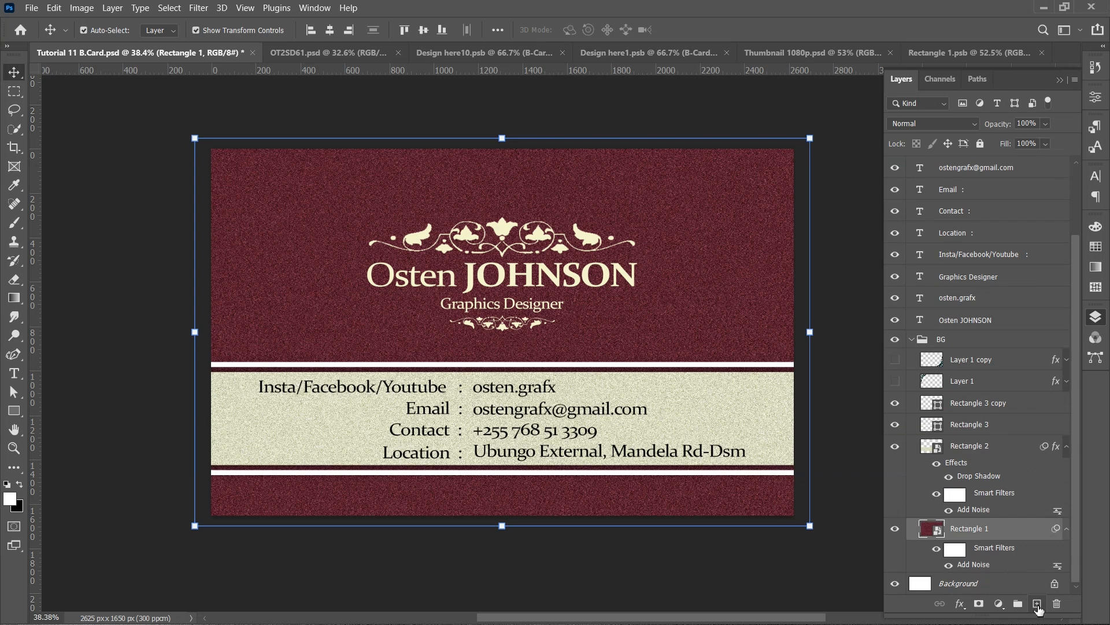
click(1037, 605)
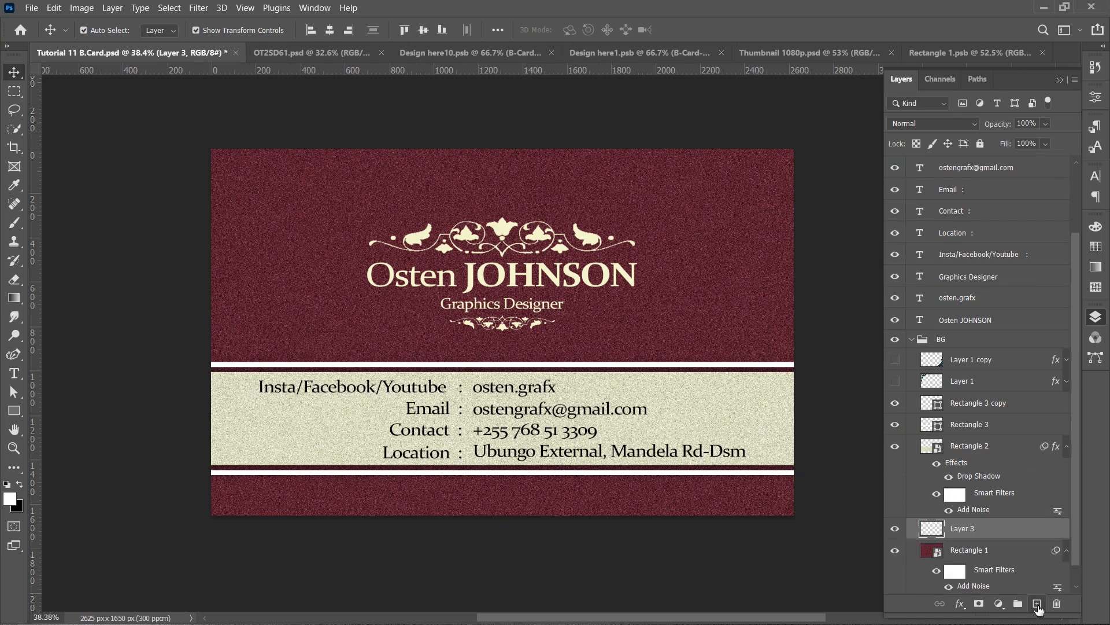
click(1060, 79)
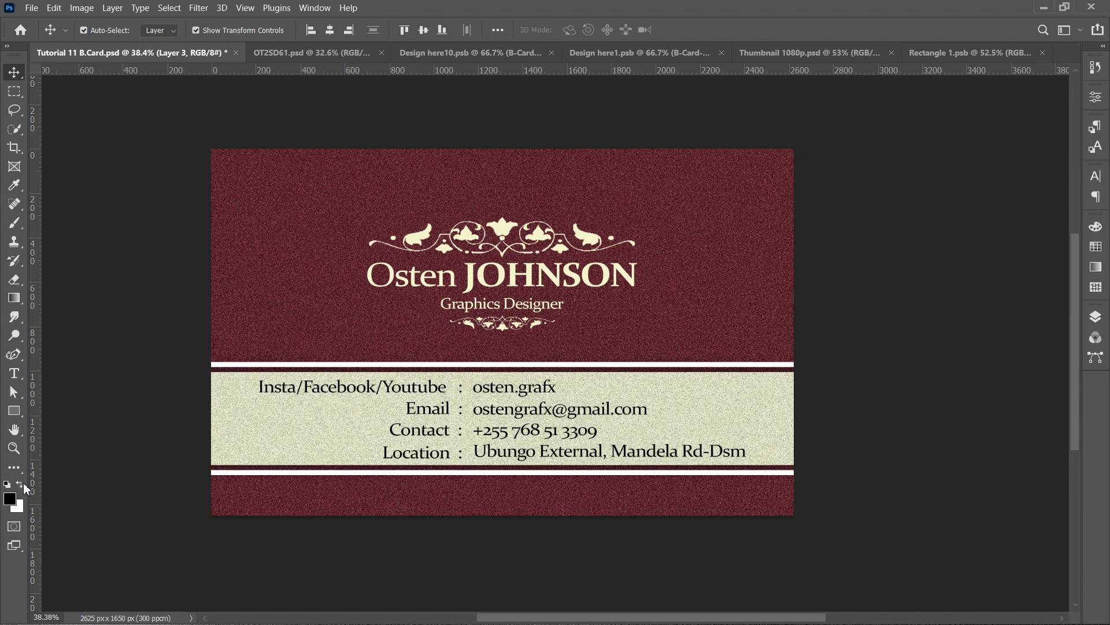
- Paint black with a large 2500 px Hard Light brush along the card's left and right edges on the new layer to darken them
click(14, 223)
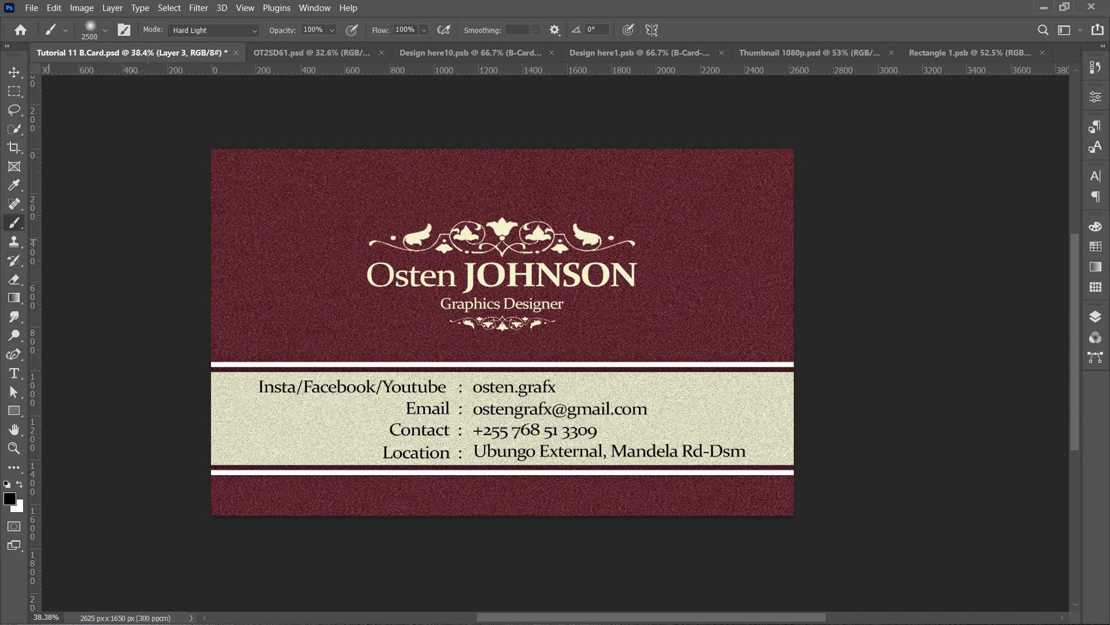
scroll(359, 267, down, 3)
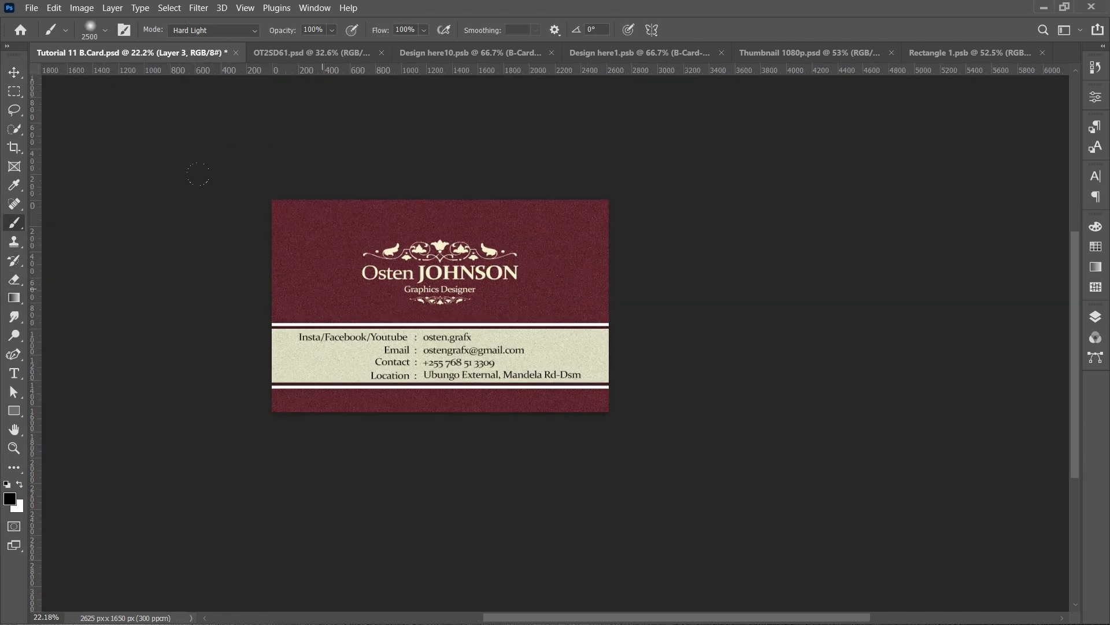
drag(107, 331, 108, 332)
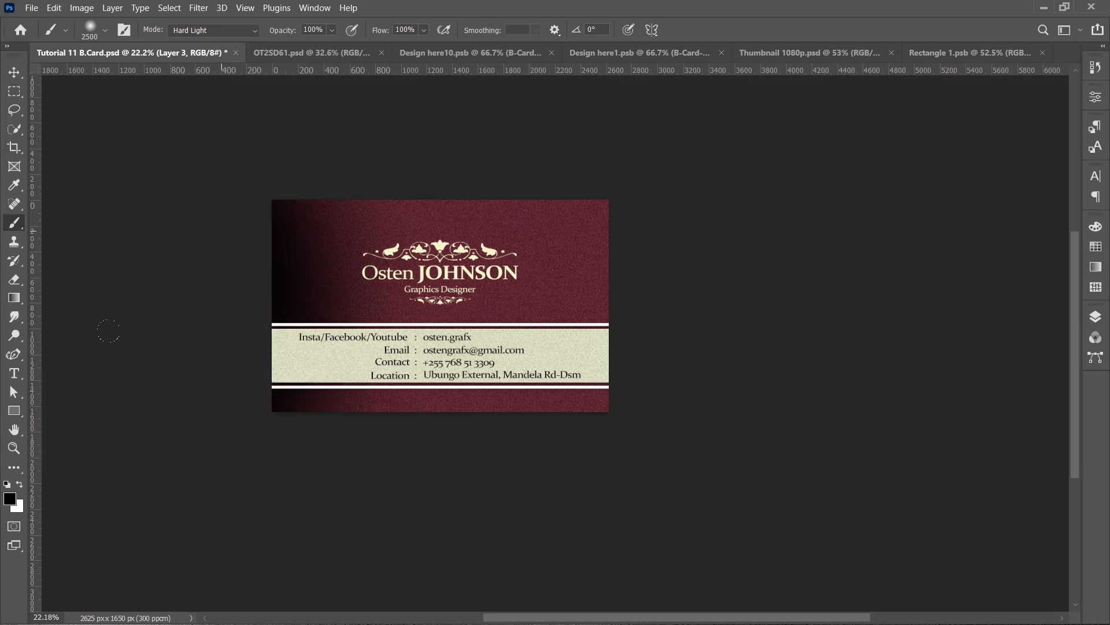
drag(118, 115, 96, 318)
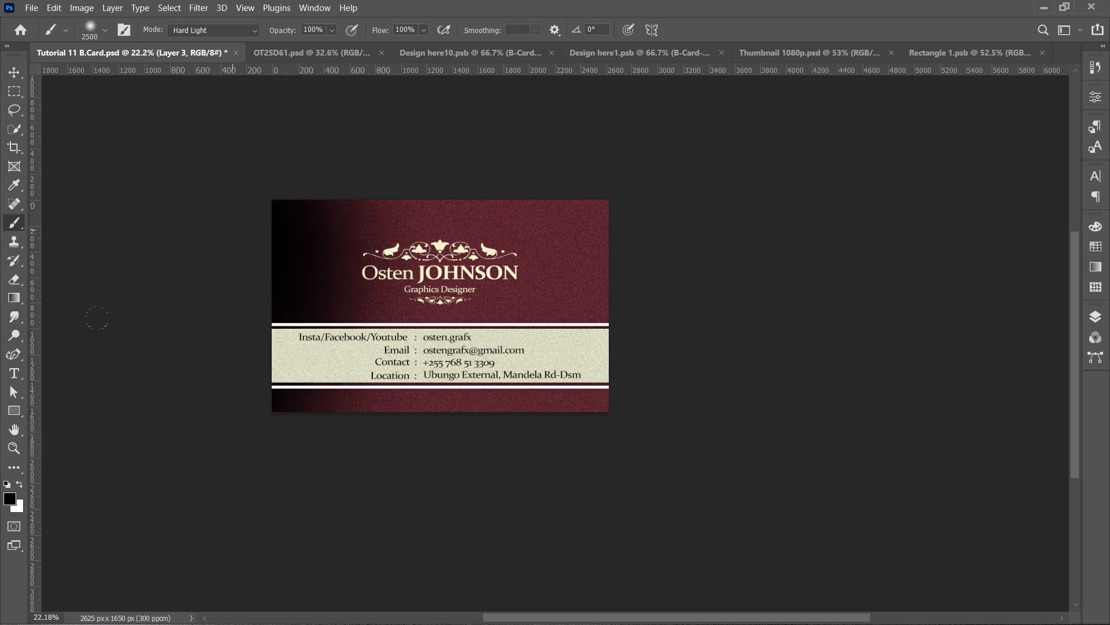
drag(220, 428, 219, 433)
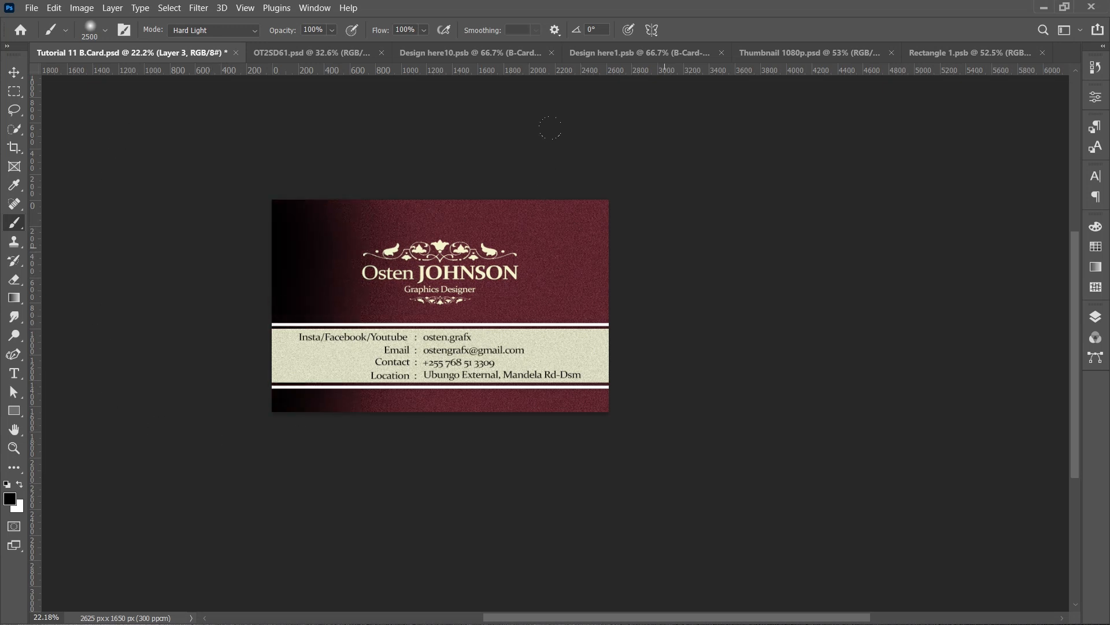
drag(668, 239, 667, 462)
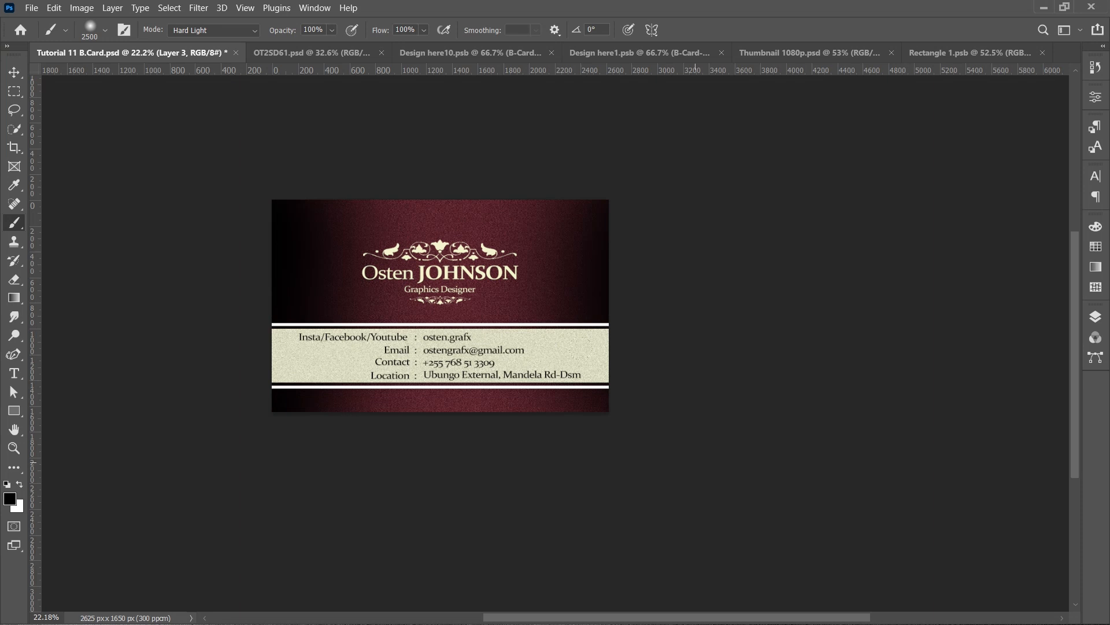
click(677, 434)
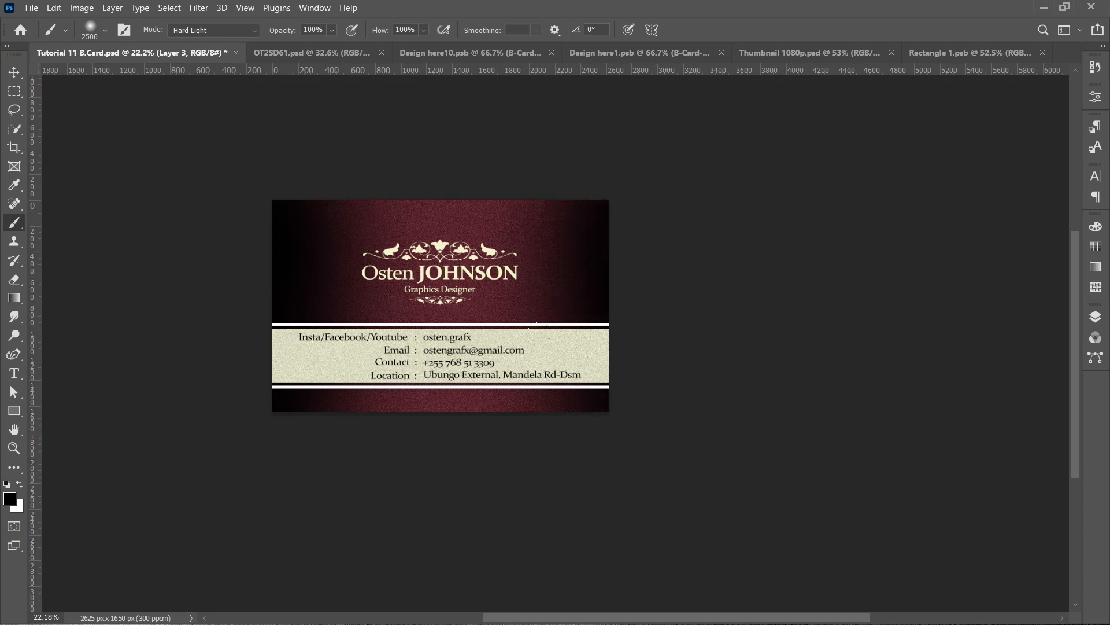
click(654, 448)
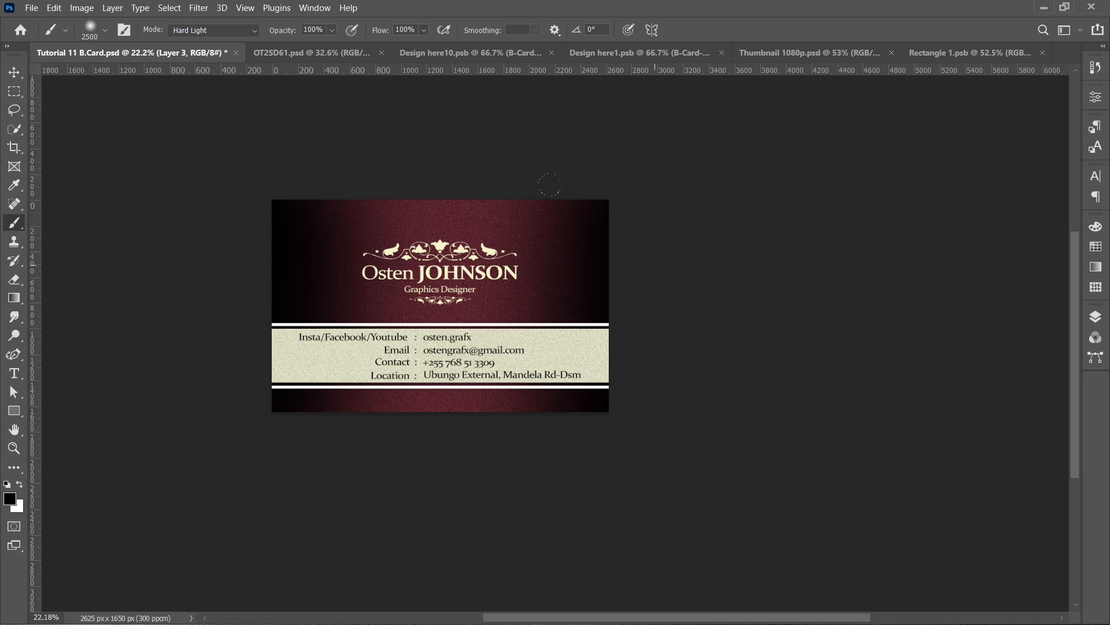
drag(548, 249, 560, 297)
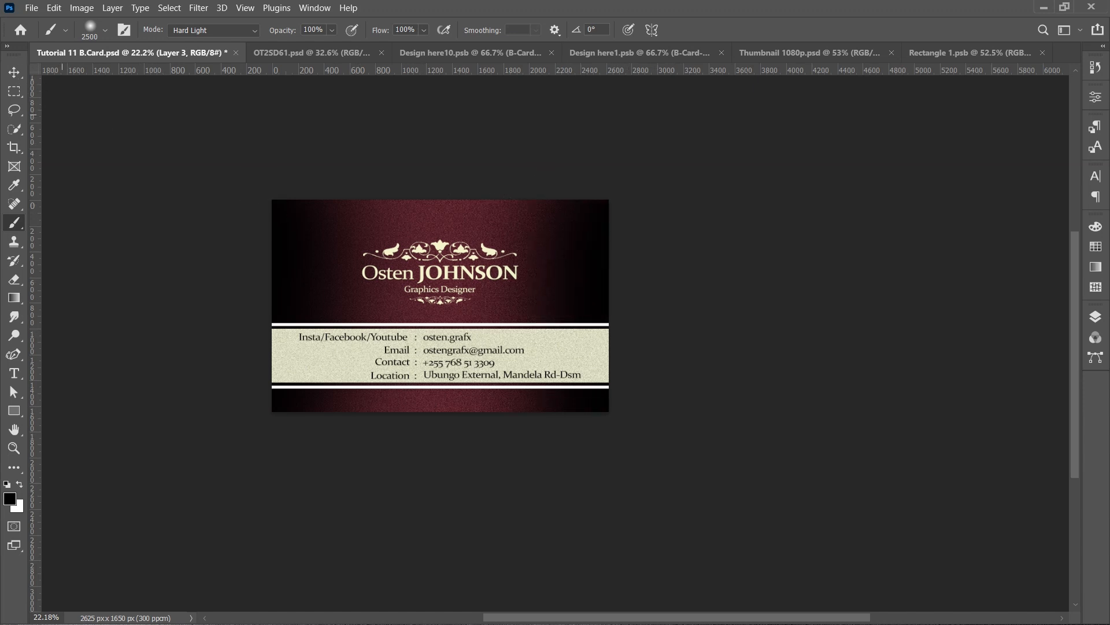
- Scale the darkening layer up to about 104% so it covers the whole card, and commit the transform
key(v)
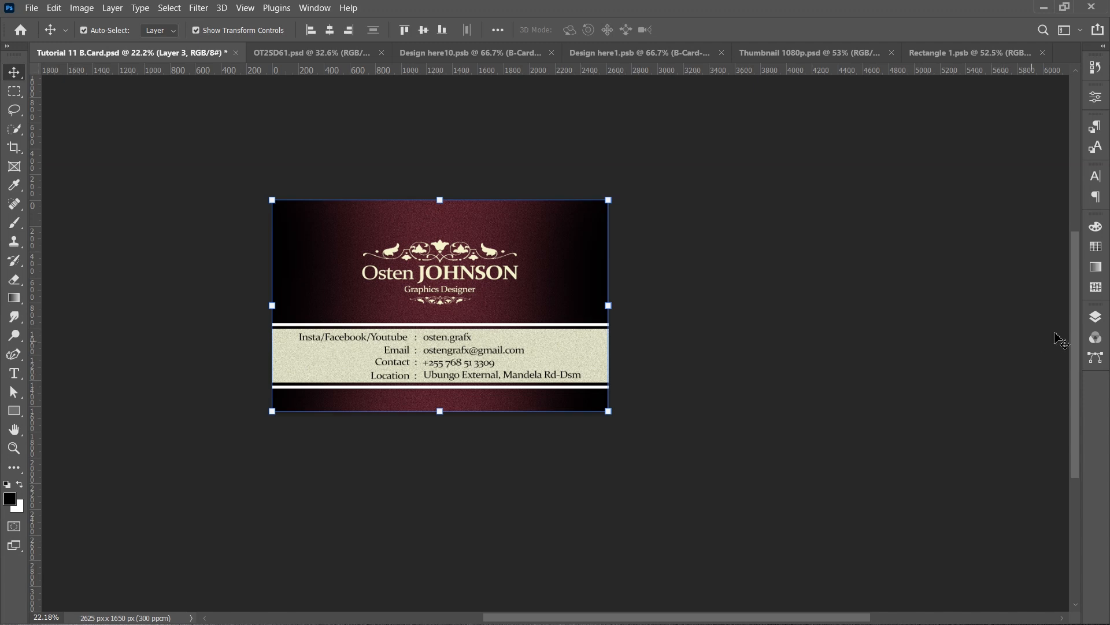
click(1096, 317)
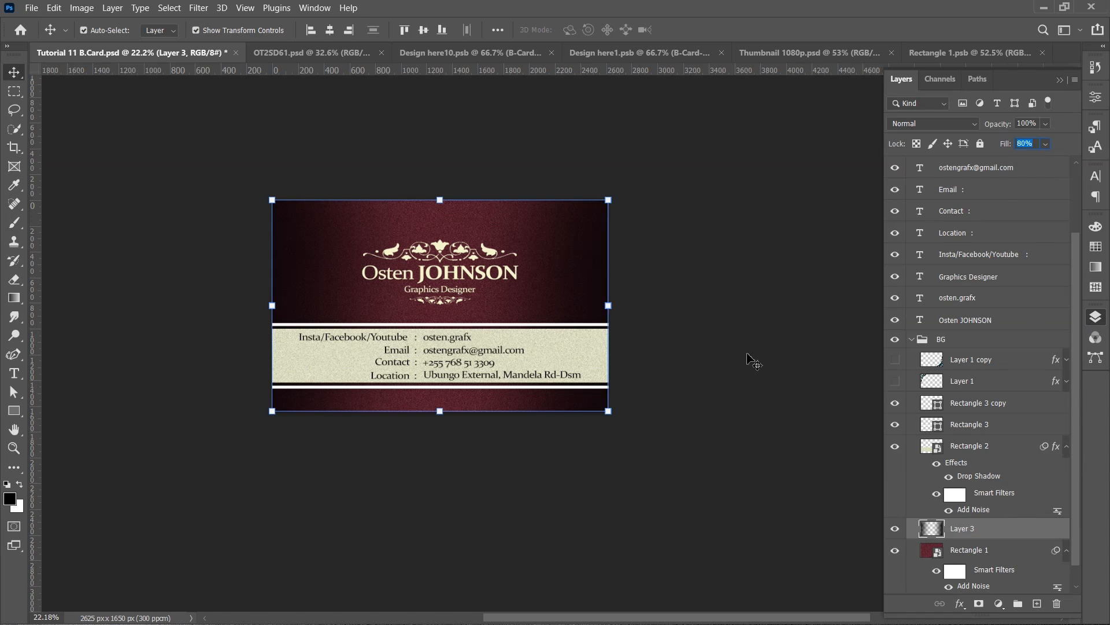
click(751, 360)
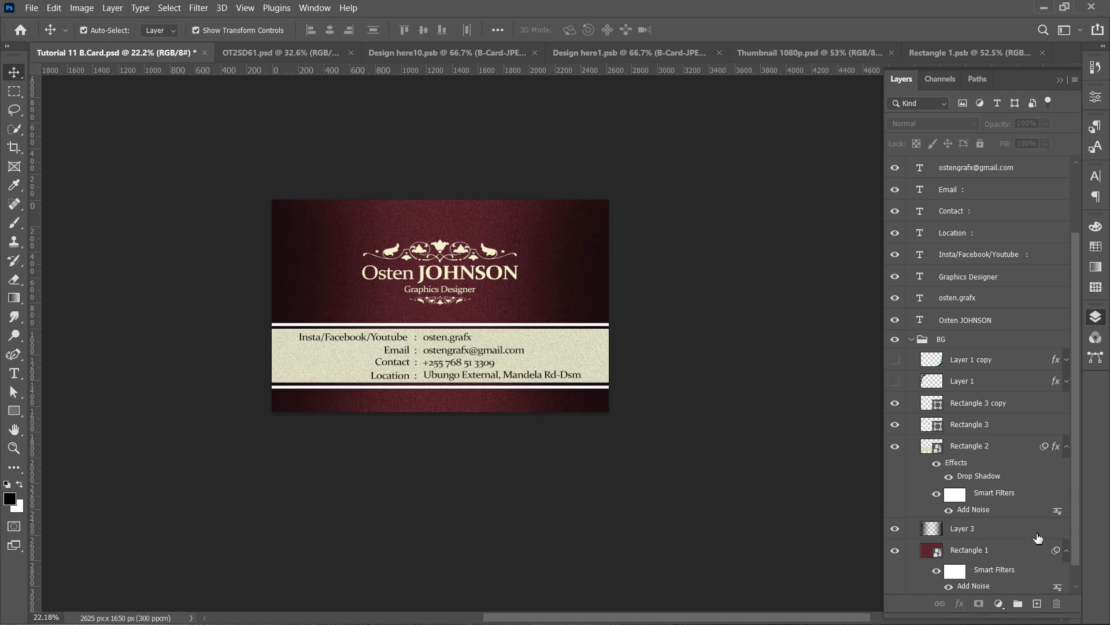
click(547, 384)
drag(271, 306, 257, 305)
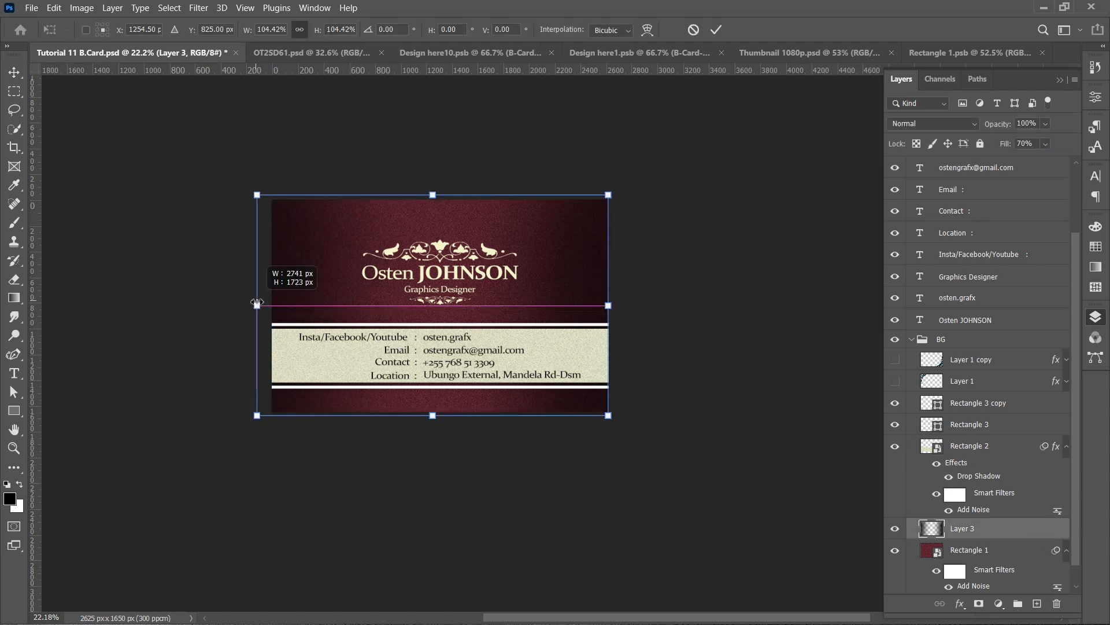
click(716, 29)
click(719, 282)
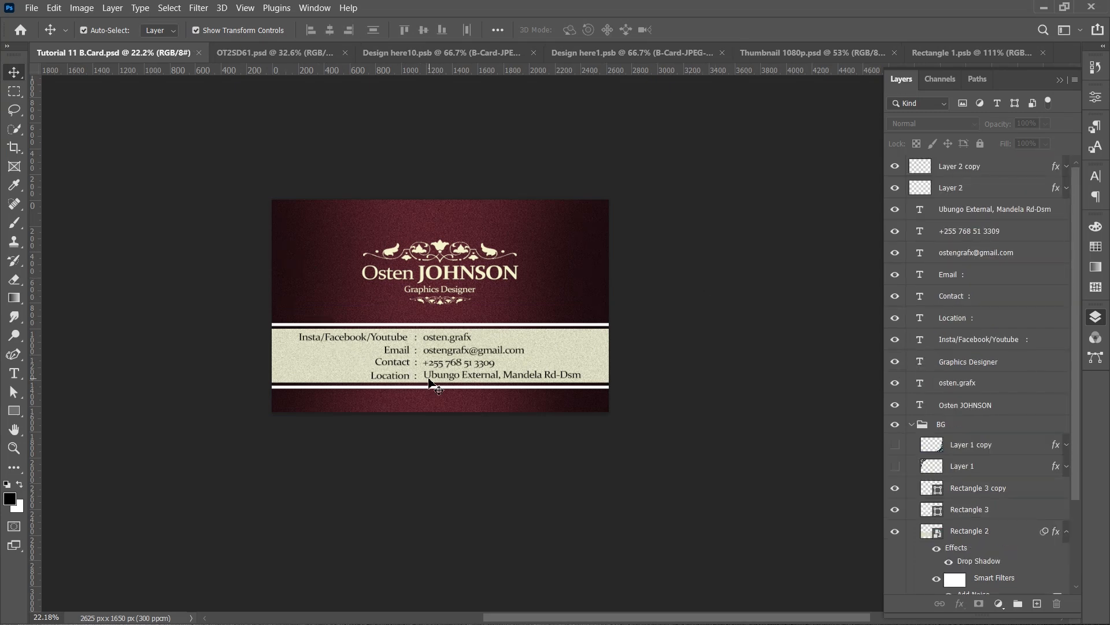
- Set the upper white strip's height to 15 px
scroll(430, 383, up, 3)
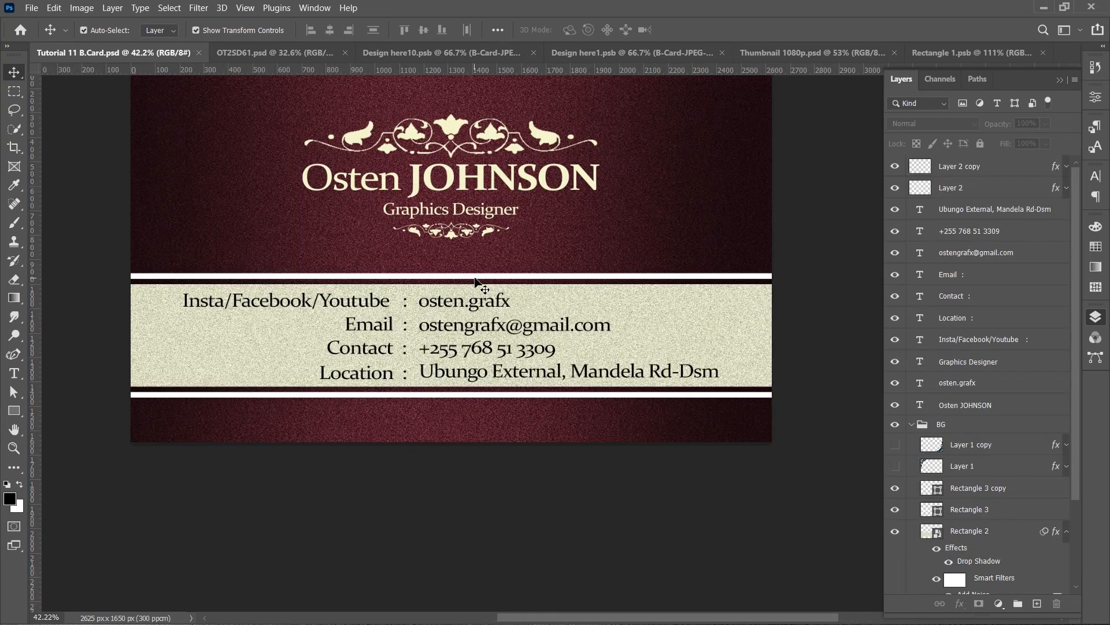
click(476, 282)
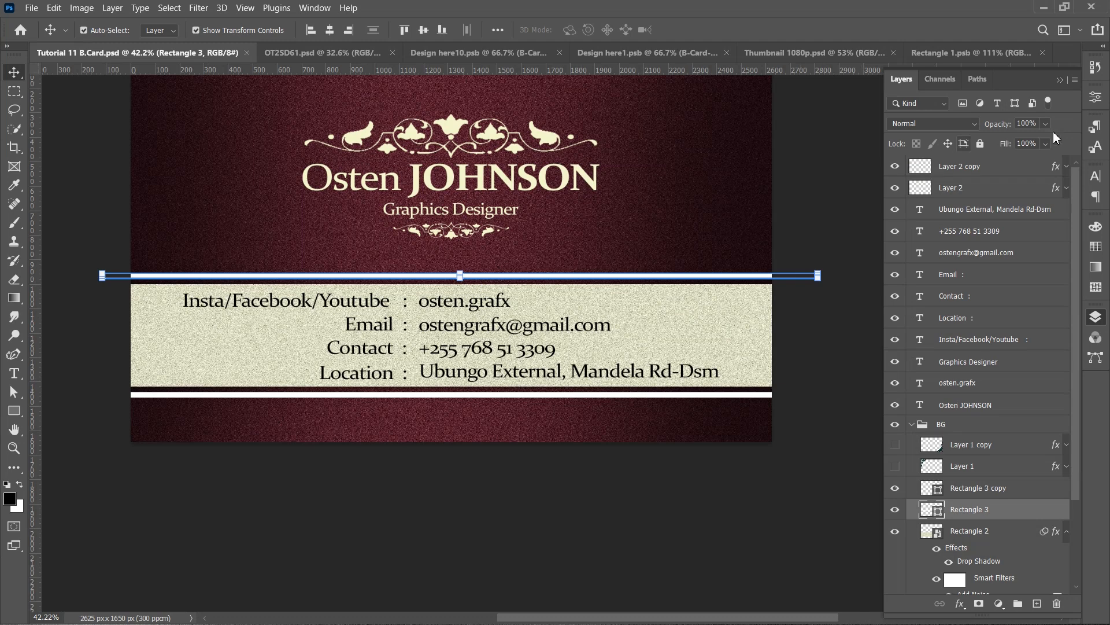
click(1097, 99)
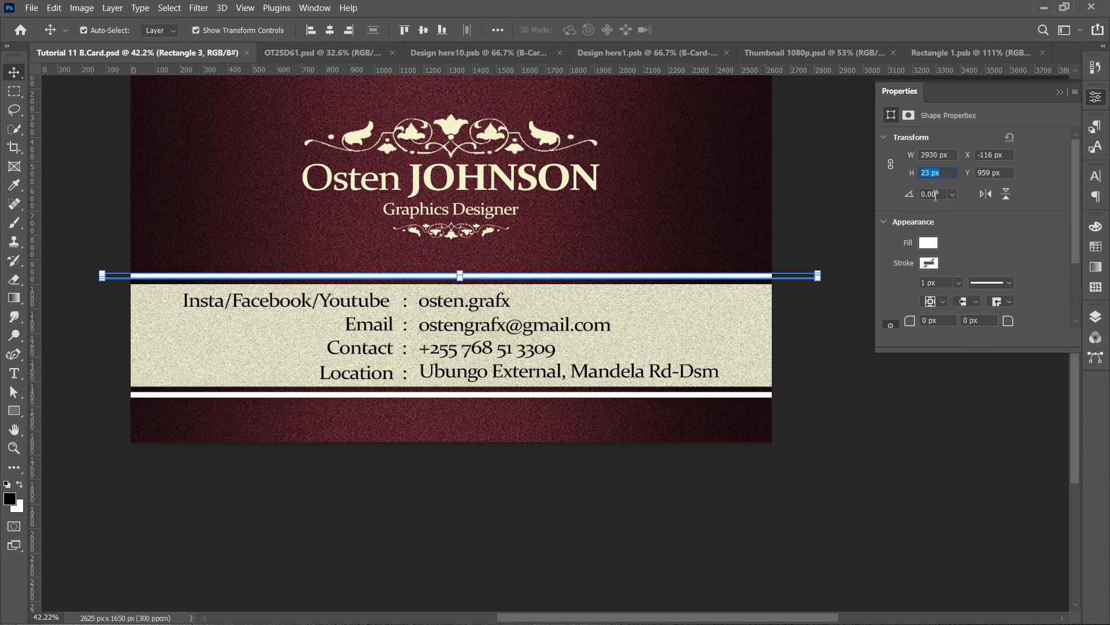
text(5)
key(Return)
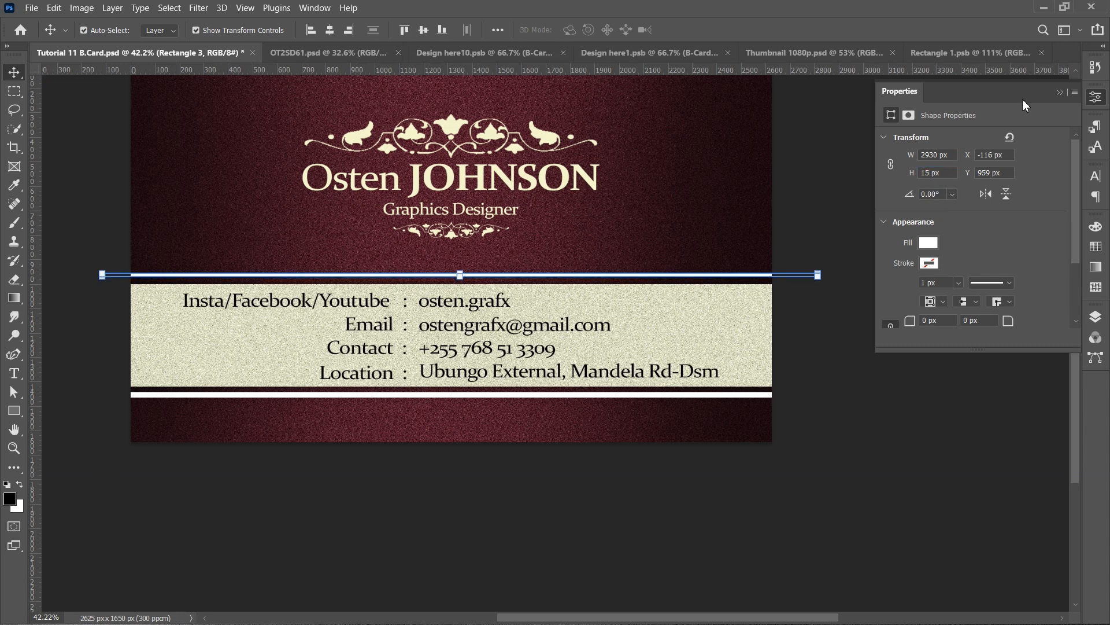
click(1057, 94)
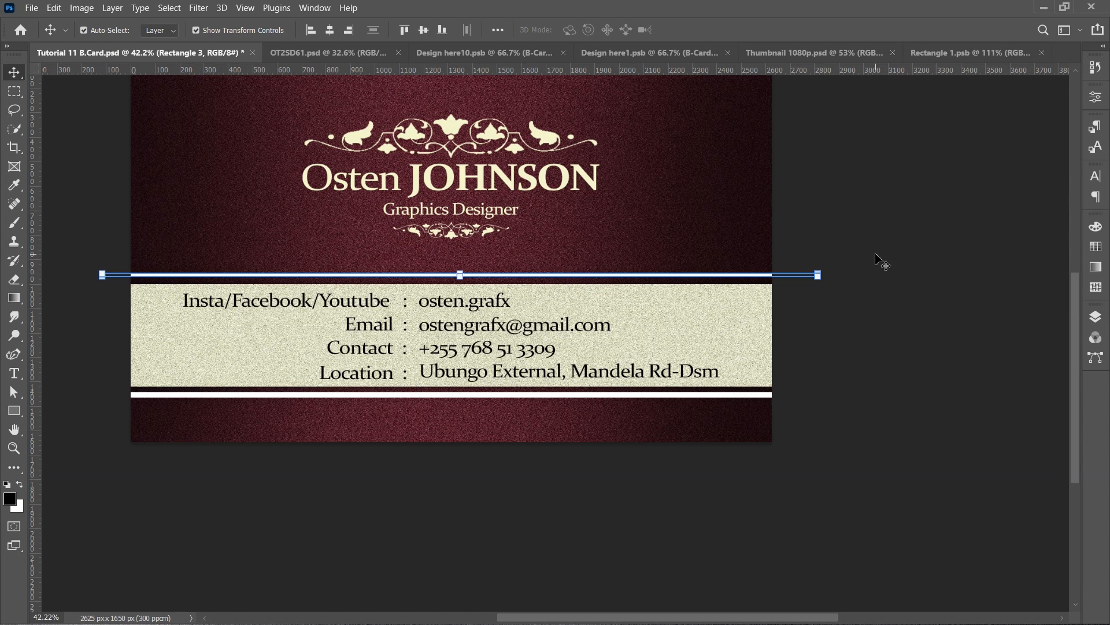
- Set the lower white strip's height to 15 px
click(844, 333)
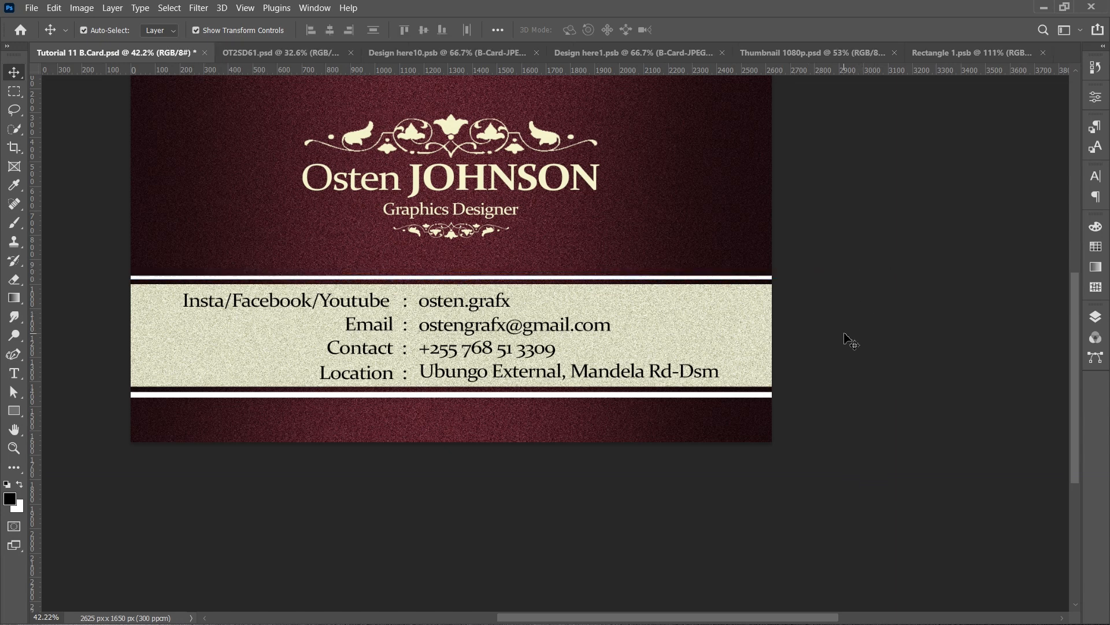
click(648, 396)
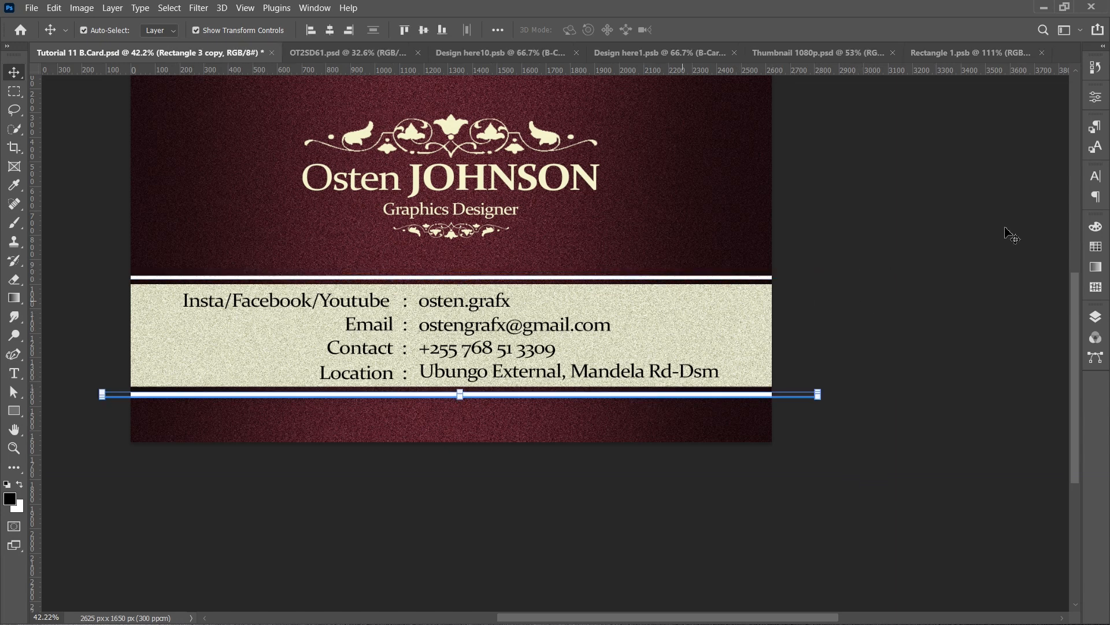
click(1096, 98)
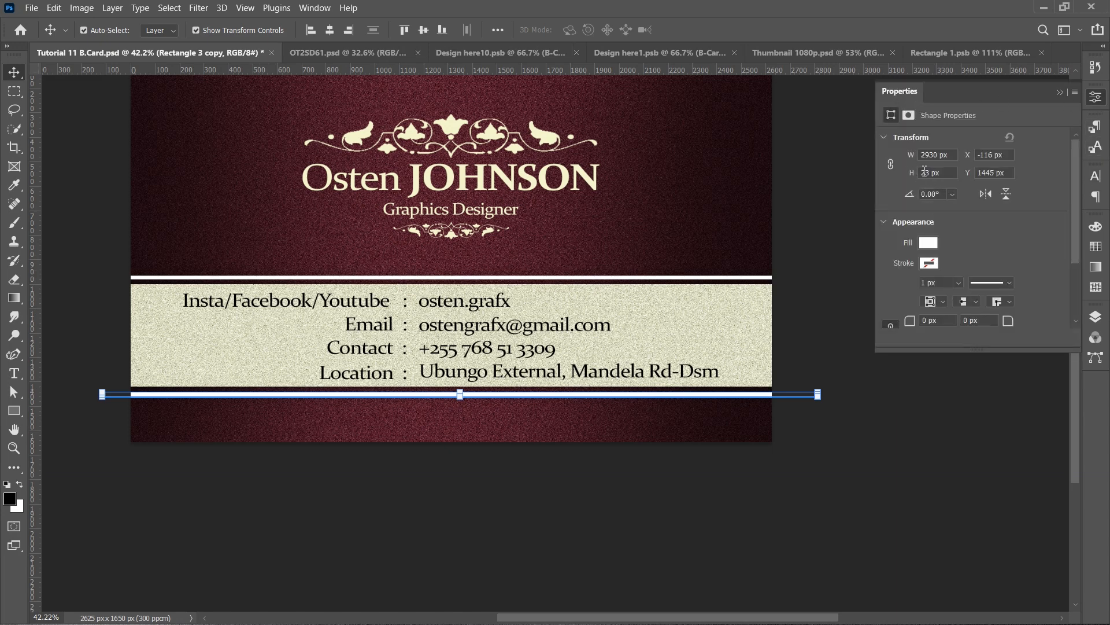
drag(929, 174, 920, 175)
text(15)
key(Return)
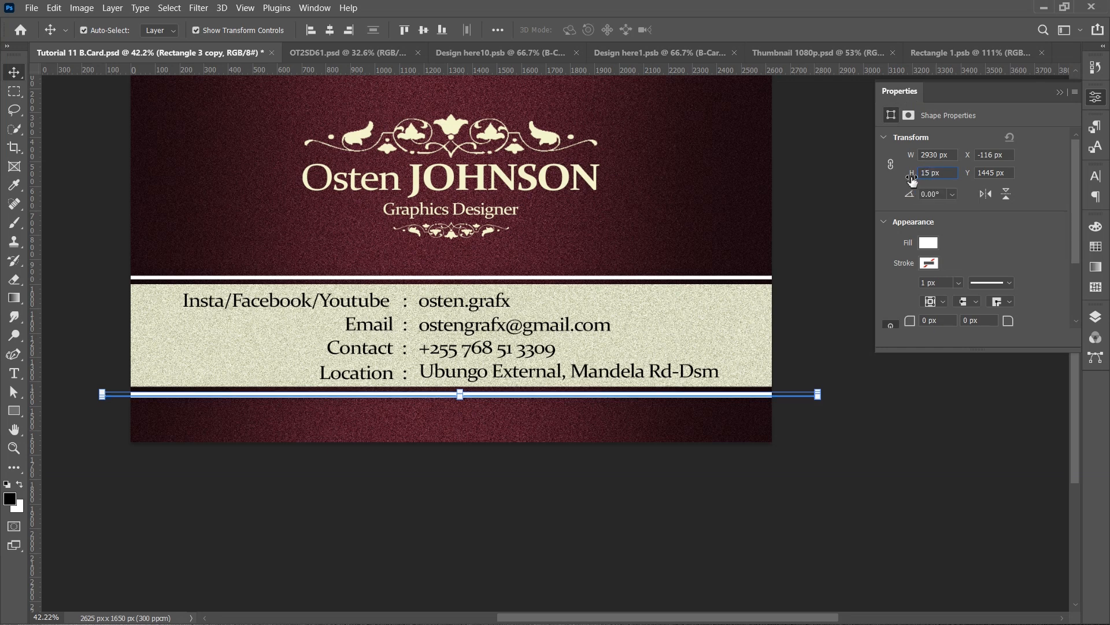
click(1058, 93)
- Lock all layers in the BG background group and collapse the Layers panel
click(1097, 316)
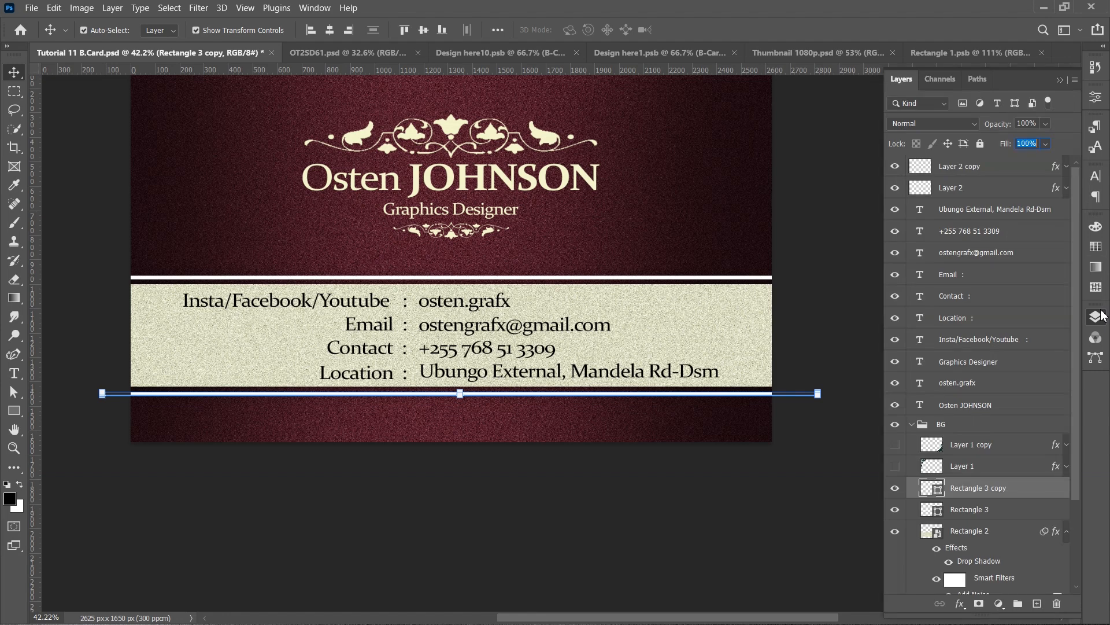
click(960, 424)
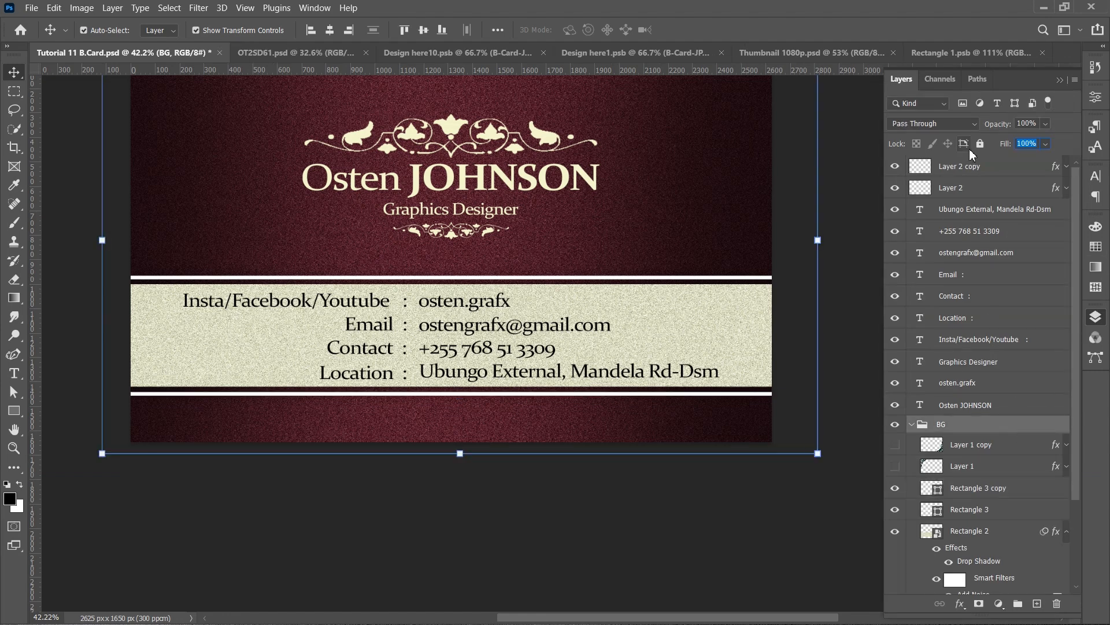
click(874, 324)
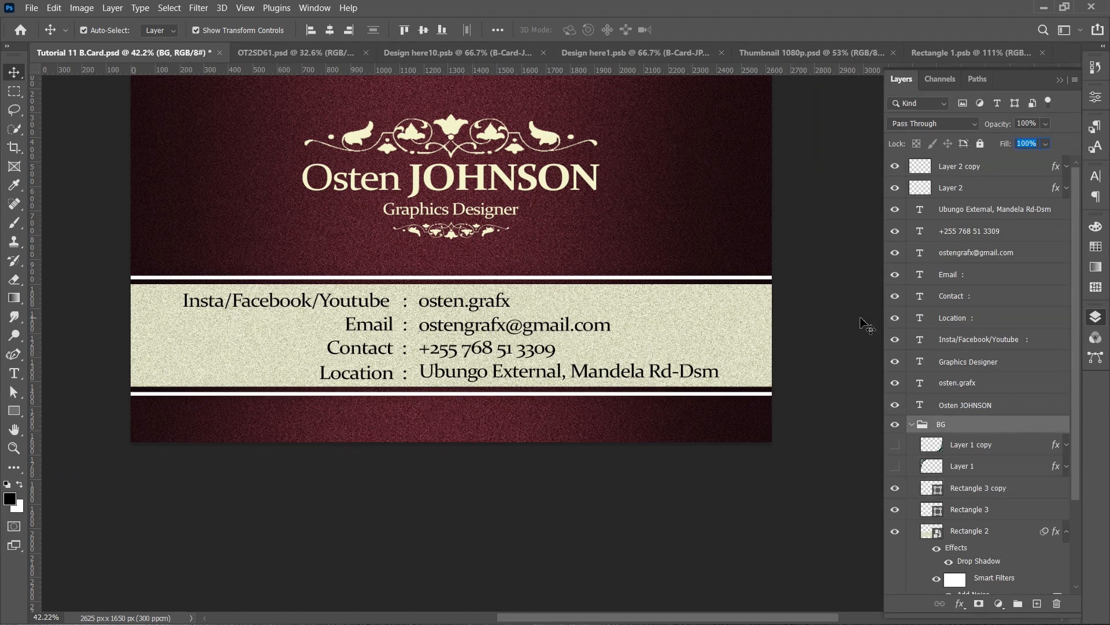
click(739, 395)
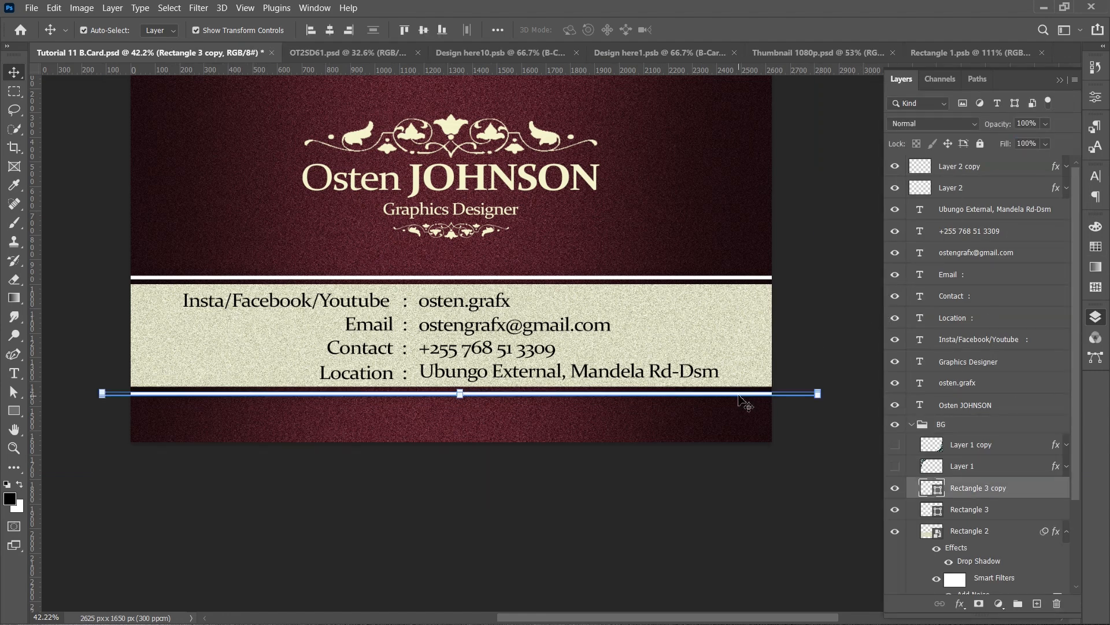
click(830, 321)
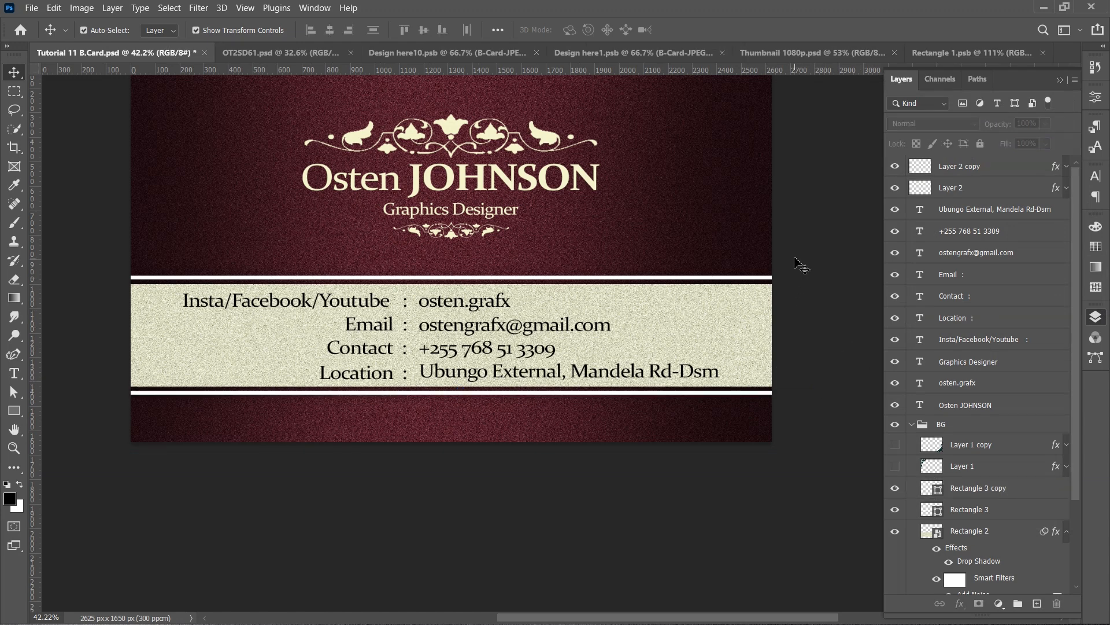
drag(796, 259, 768, 396)
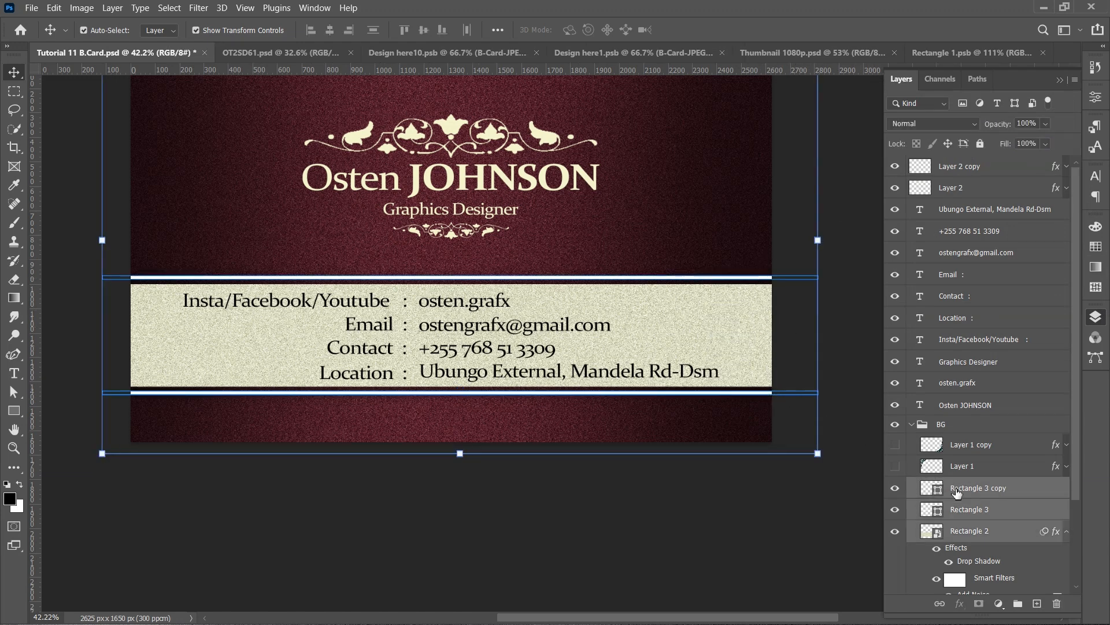
scroll(960, 495, down, 3)
ctrl+click(989, 512)
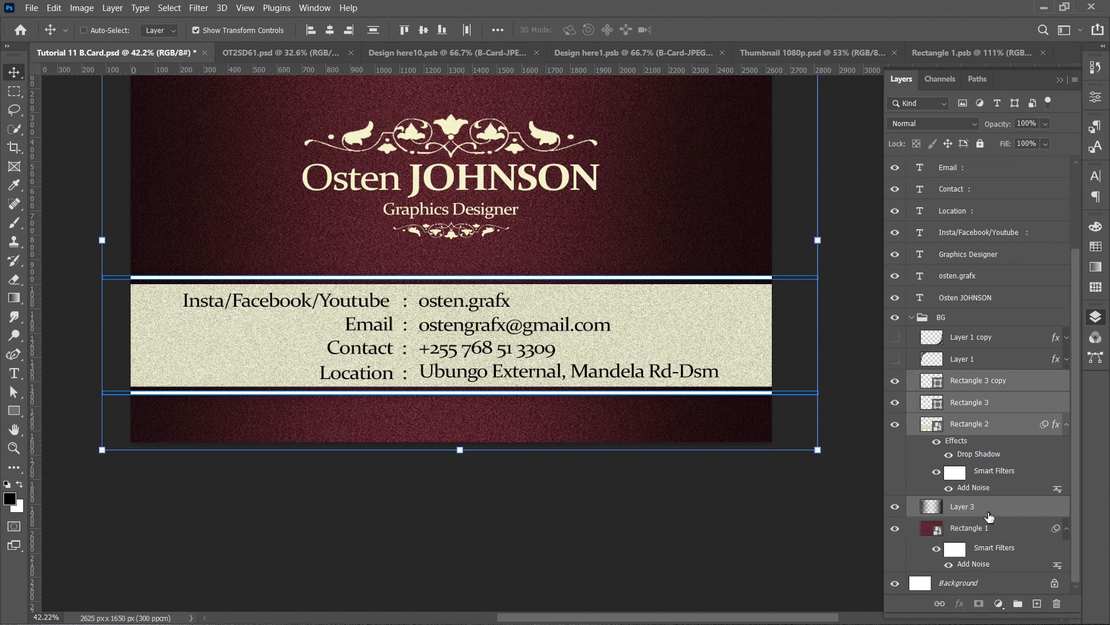
ctrl+click(989, 513)
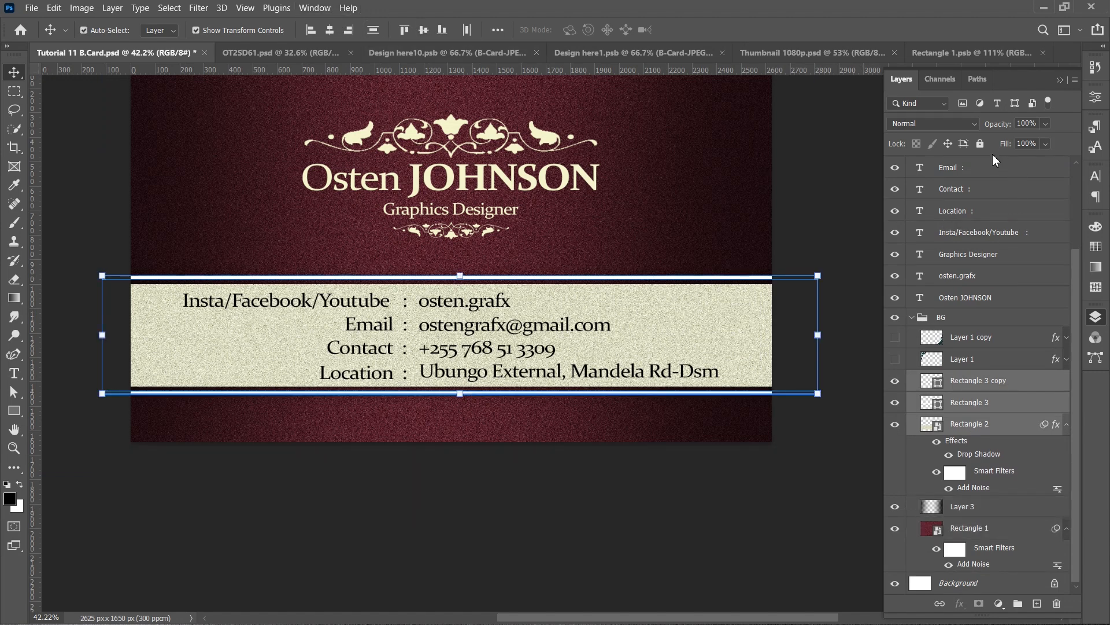
click(990, 318)
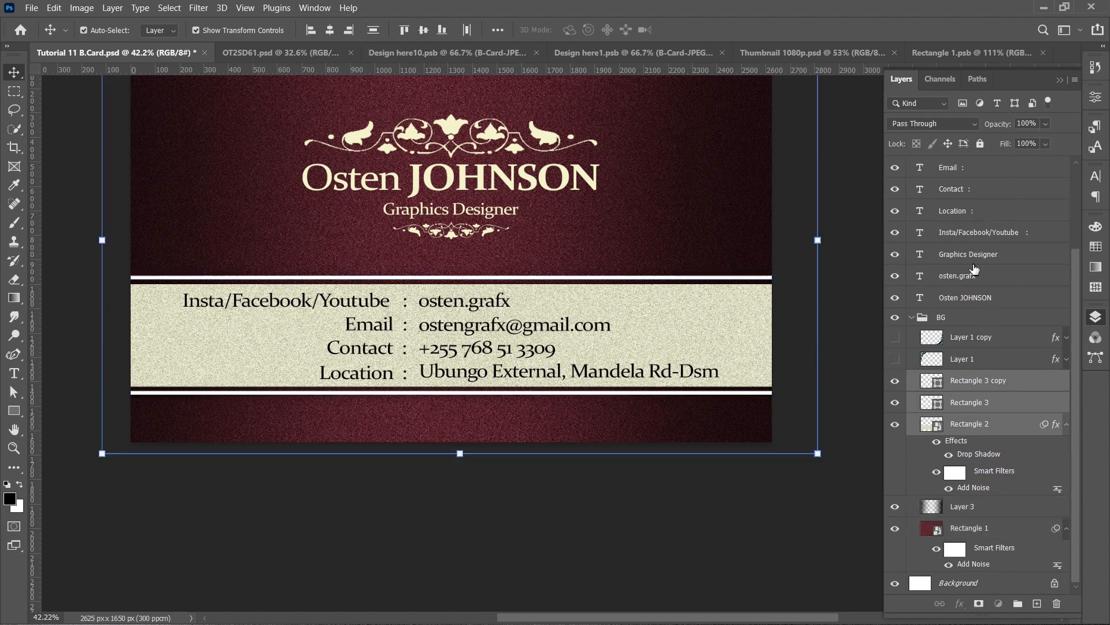
click(981, 144)
scroll(502, 313, up, 2)
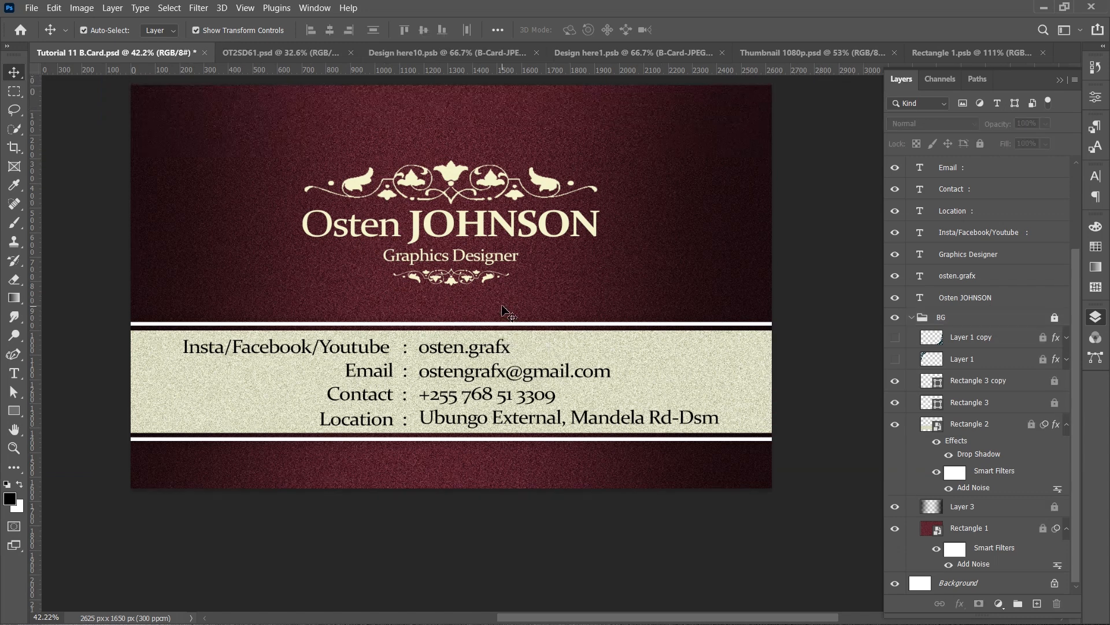
scroll(502, 312, up, 1)
click(1062, 80)
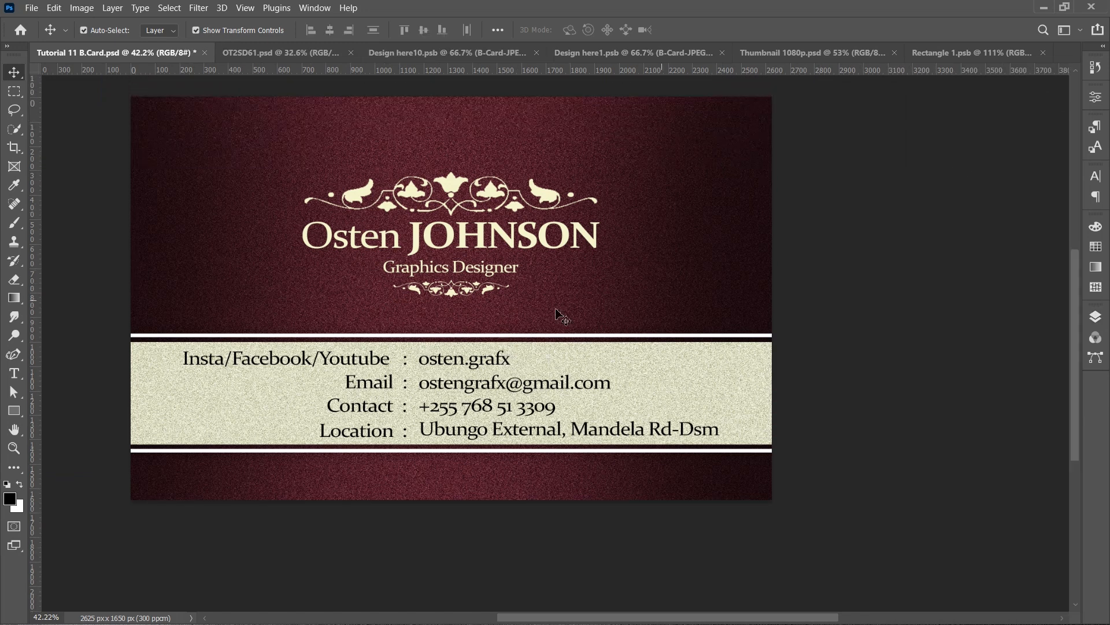
- Save the finished business card document
scroll(555, 319, down, 1)
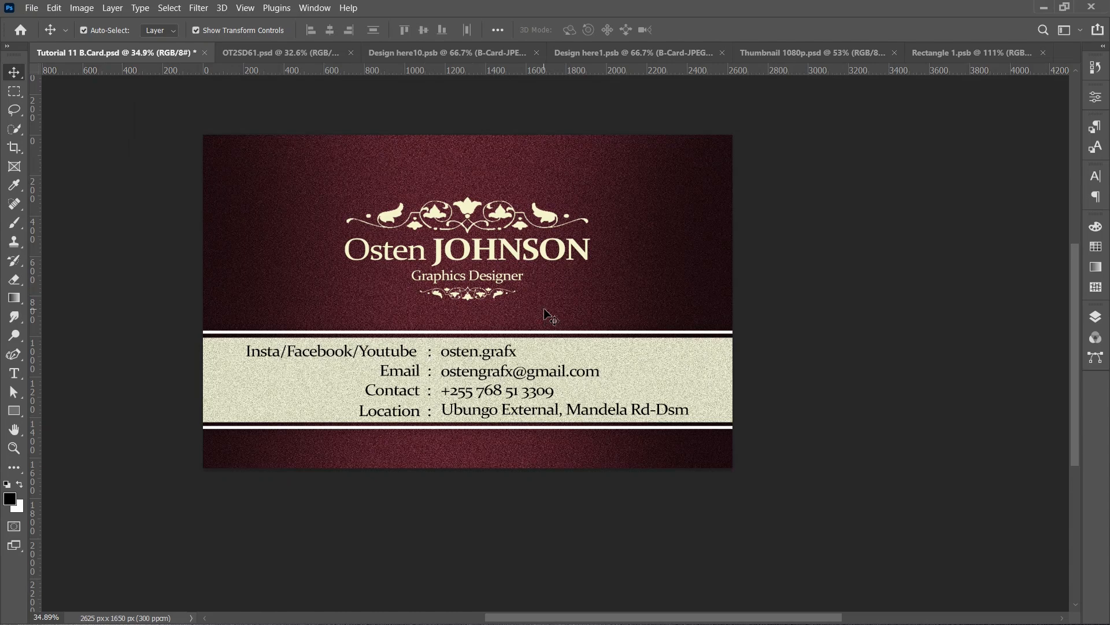
key(ctrl+0)
key(ctrl+minus)
key(ctrl+minus)
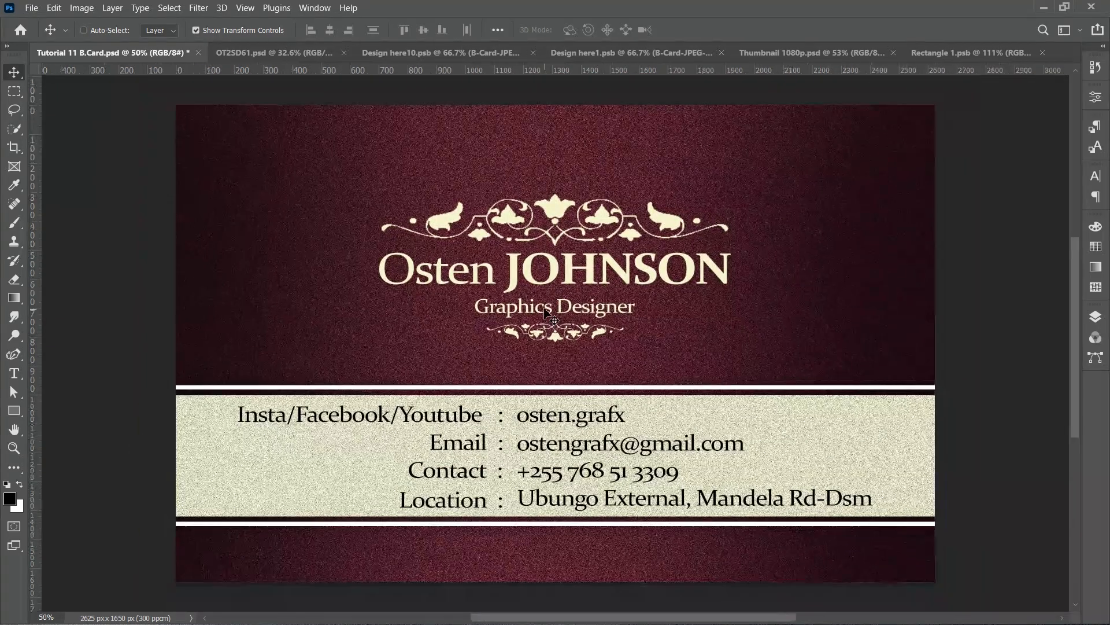
key(ctrl+plus)
key(ctrl+minus)
key(ctrl+minus)
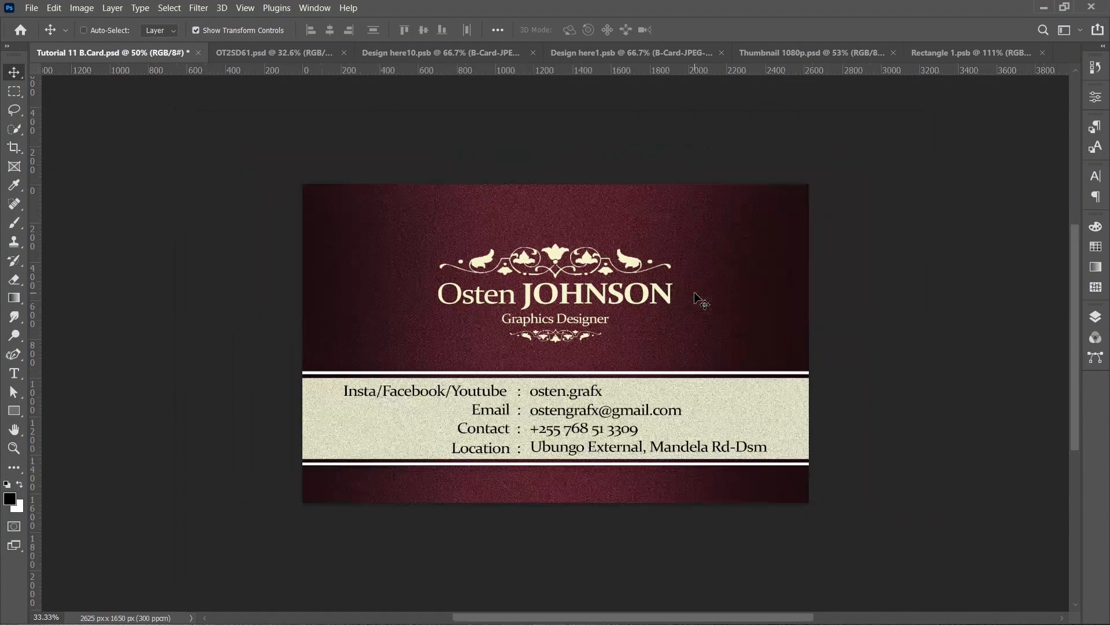
key(ctrl+s)
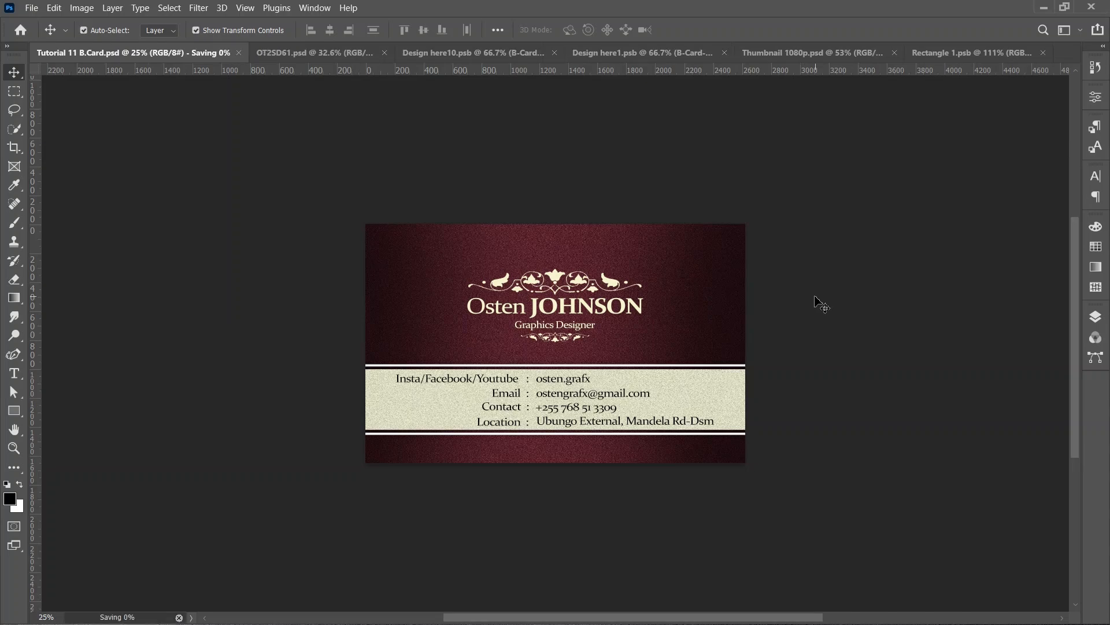